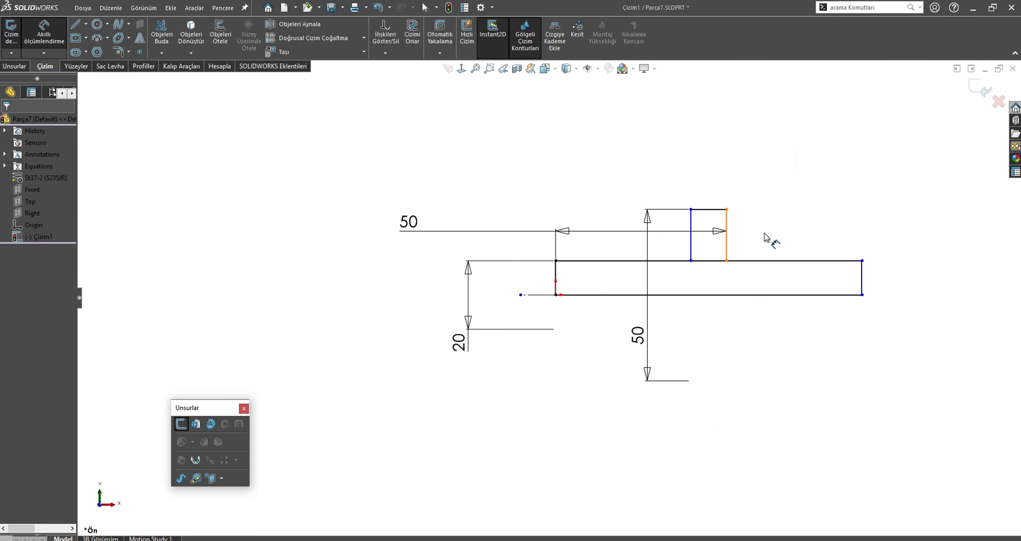
# Stretch the raised section of the profile lengthwise and dimension its upper edge at 400 mm
pyautogui.press('Escape')
pyautogui.moveTo(691, 261); pyautogui.dragTo(976, 260)
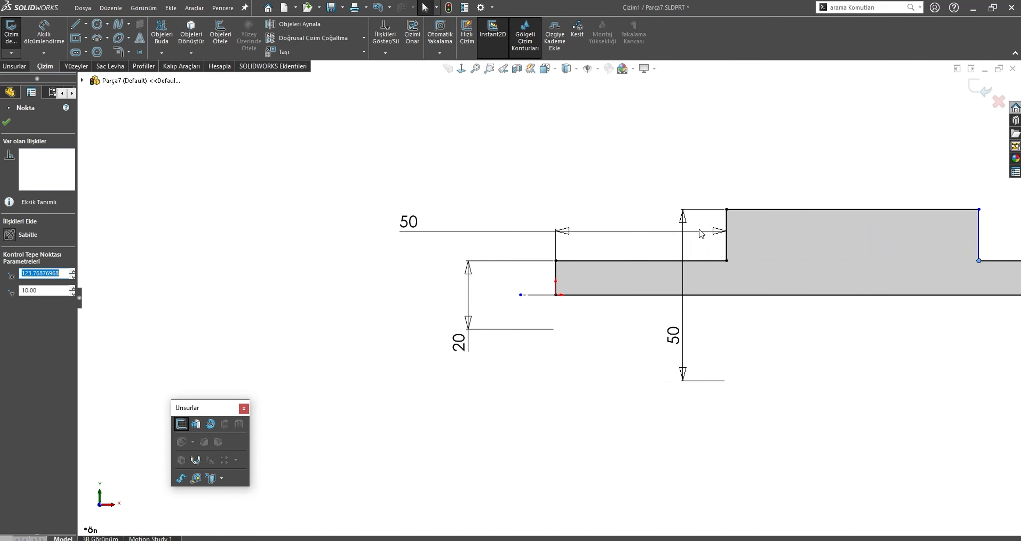
pyautogui.press('Escape')
pyautogui.scroll(2, 550, 297)
pyautogui.click(670, 249)
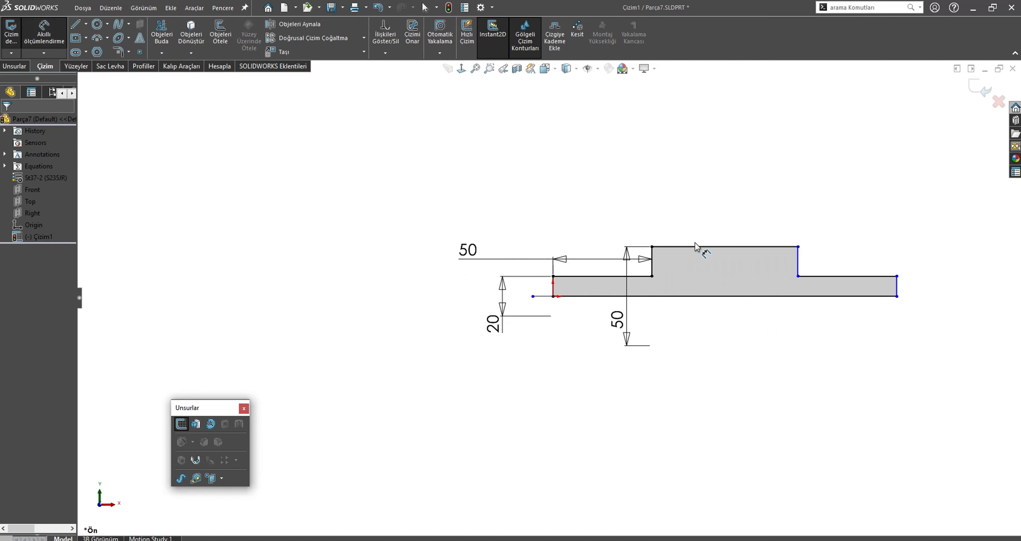
pyautogui.click(694, 247)
pyautogui.click(710, 210)
pyautogui.write('400')
pyautogui.press('Return')
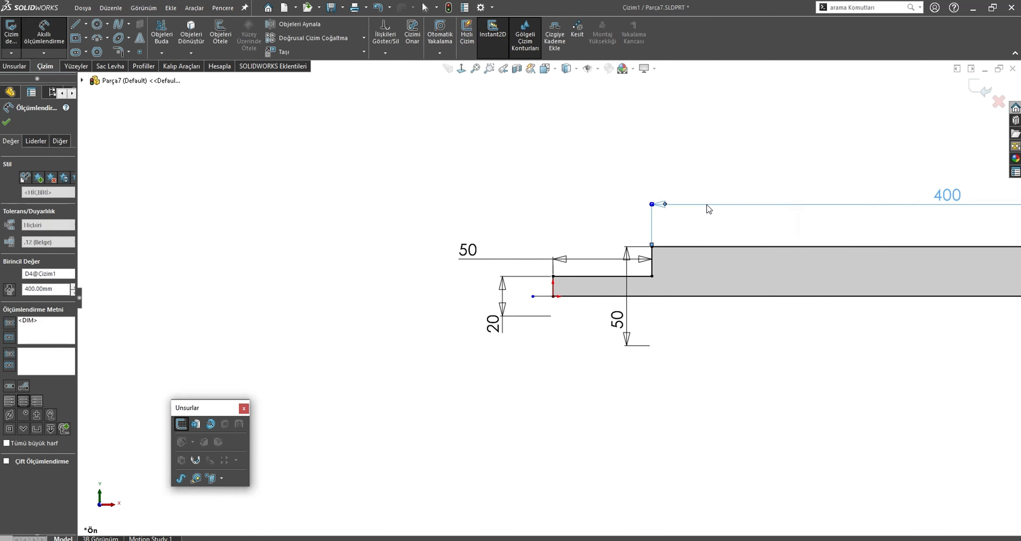
pyautogui.press('Escape')
# Revolve the profile 360 degrees about its horizontal centerline into a solid stepped roller and view it from the front
pyautogui.click(211, 426)
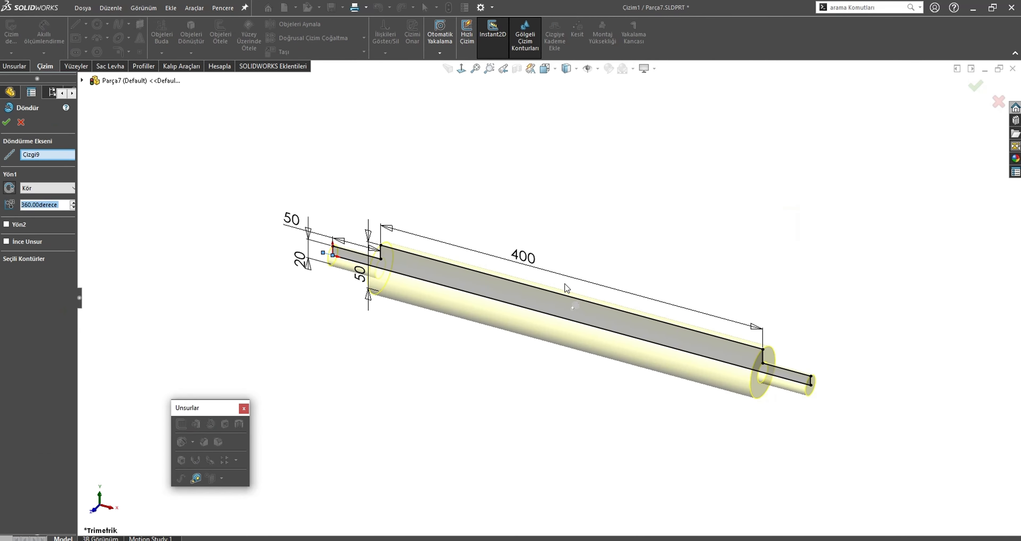
pyautogui.click(977, 86)
pyautogui.moveTo(713, 163); pyautogui.dragTo(482, 278, button='middle')
pyautogui.hotkey('ctrl', '1')
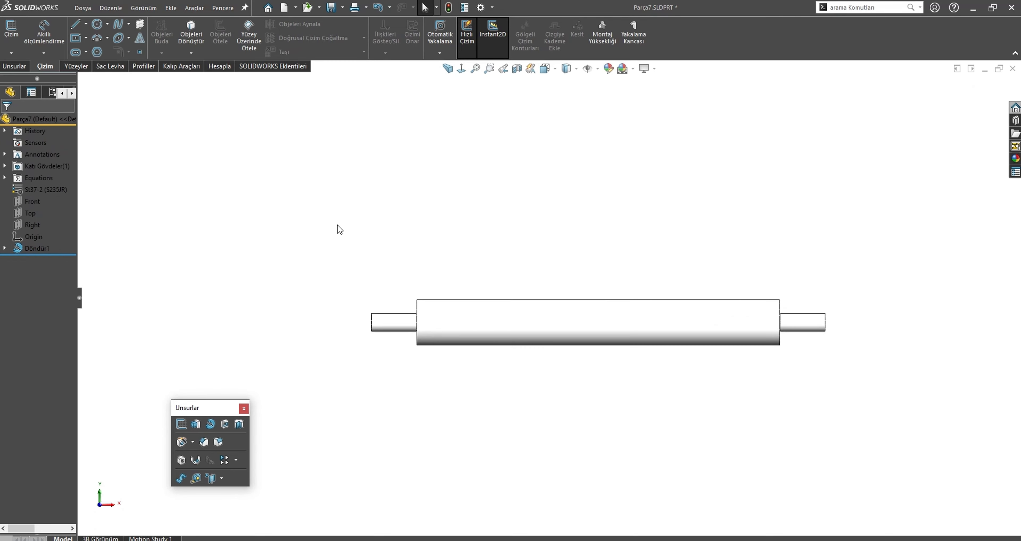
# Reopen the revolve's sketch and draw an inset three-line outline about 378 mm long inside the roller body, ending on the axis
pyautogui.scroll(-3, 420, 305)
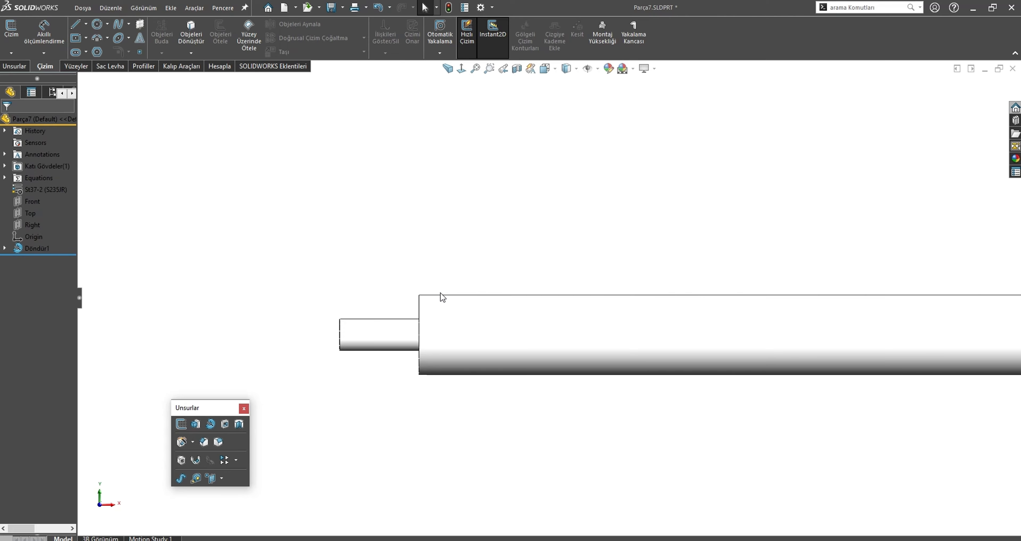
pyautogui.click(21, 249)
pyautogui.click(44, 220)
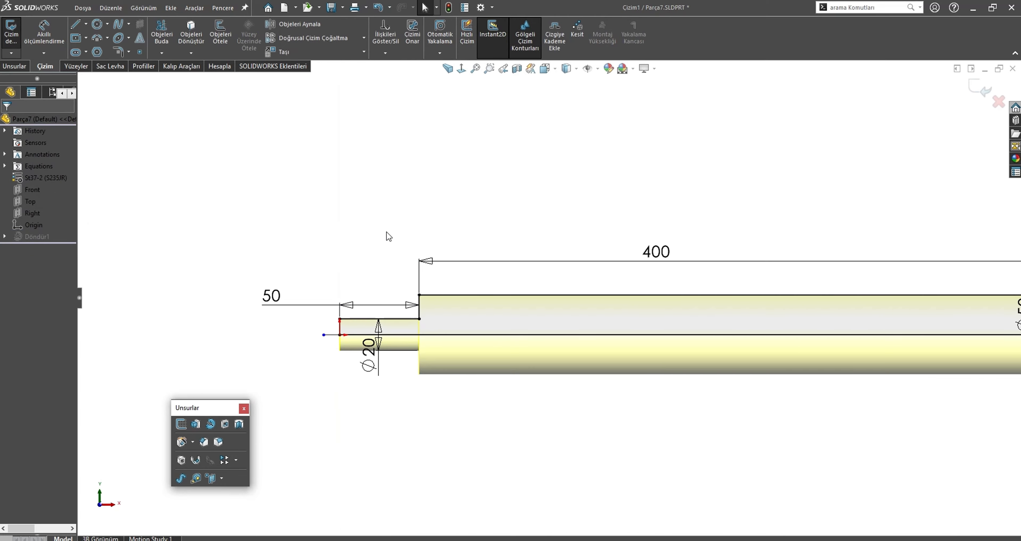
pyautogui.scroll(-1, 453, 277)
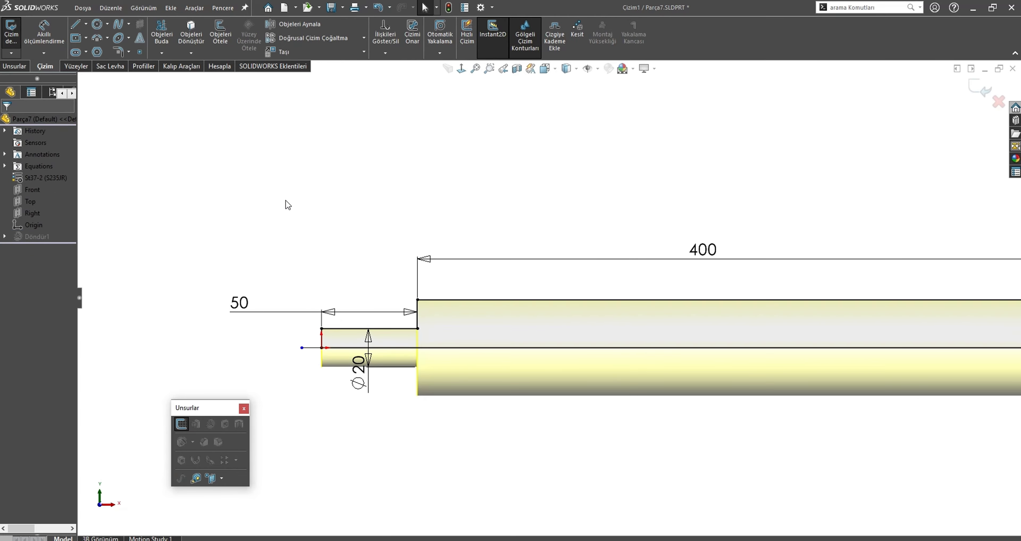
pyautogui.click(75, 24)
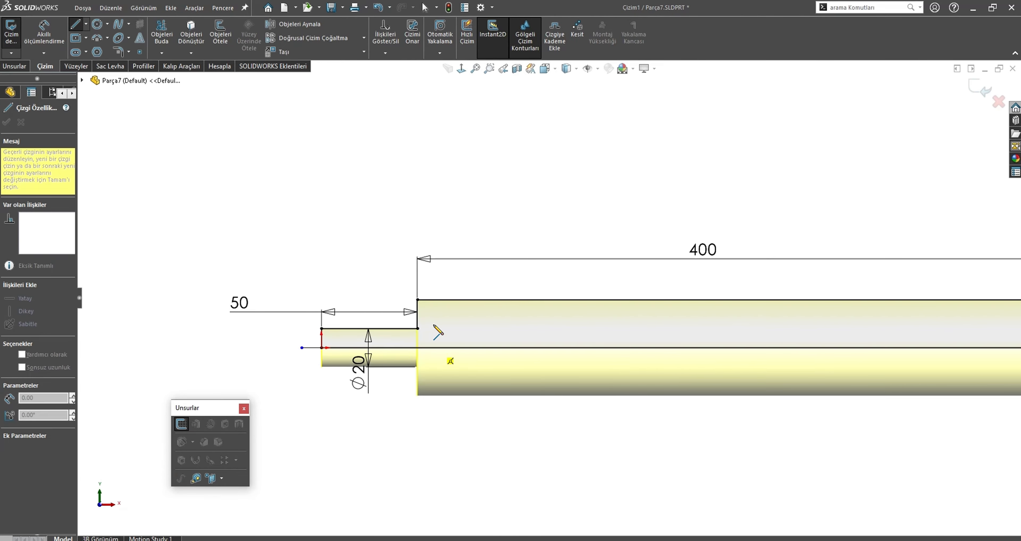
pyautogui.click(436, 307)
pyautogui.scroll(3, 545, 337)
pyautogui.scroll(-2, 873, 337)
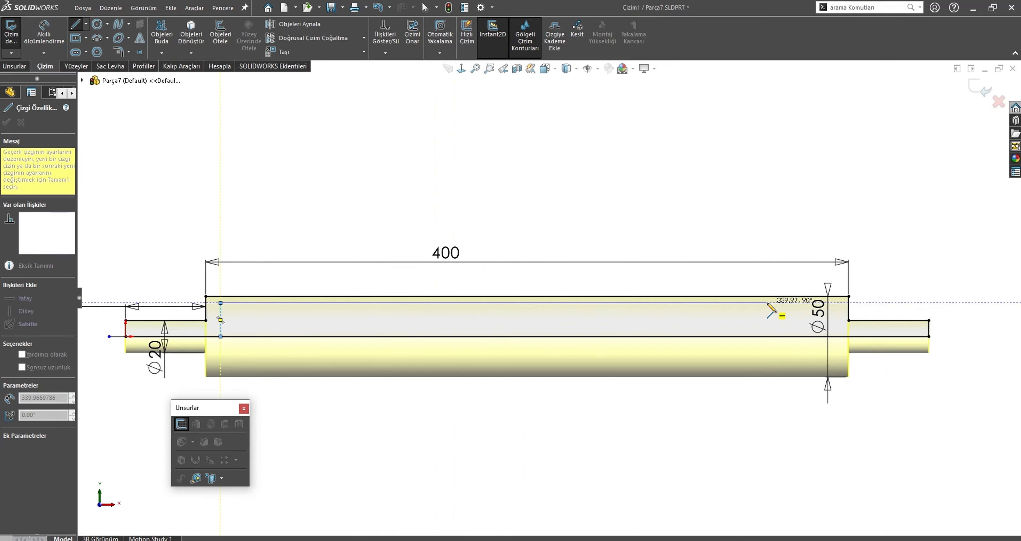
pyautogui.click(829, 303)
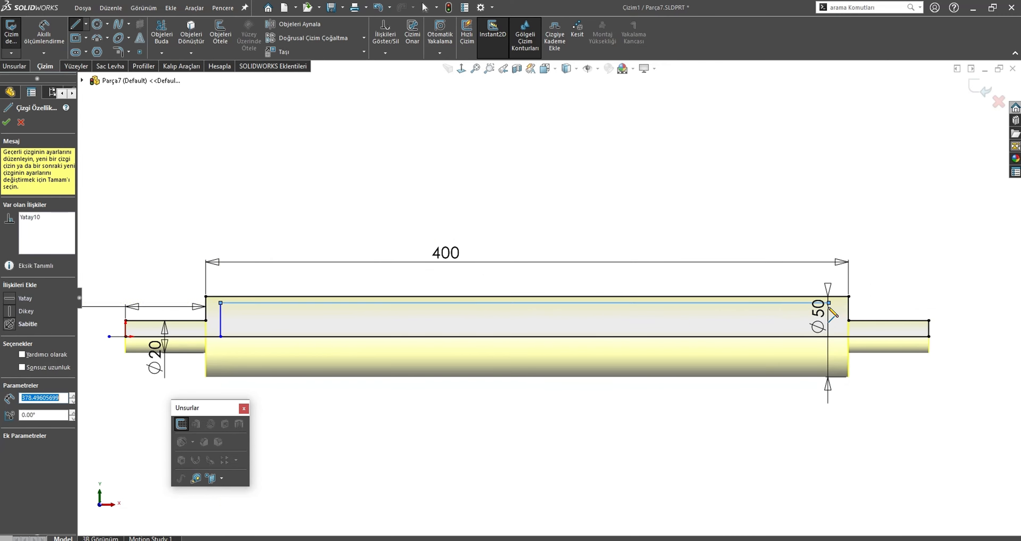
pyautogui.click(829, 336)
pyautogui.press('Escape')
# Trim away the axis line segment between the two inner vertical lines
pyautogui.press('t')
pyautogui.moveTo(561, 359); pyautogui.dragTo(563, 323)
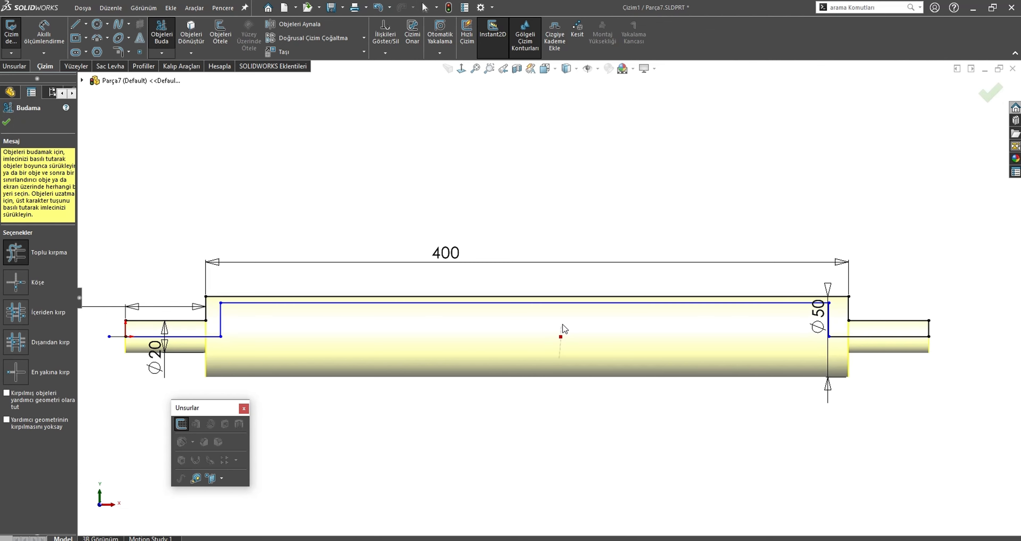
pyautogui.press('Escape')
# Make the two remaining axis segments at the roller's ends equal in length
pyautogui.click(193, 335)
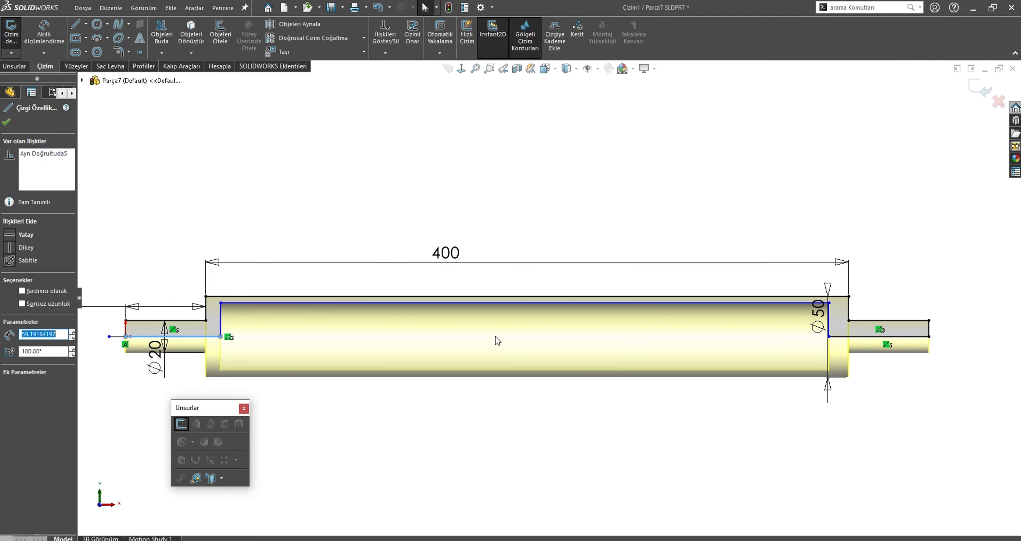
pyautogui.keyDown('ctrl'); pyautogui.click(850, 337); pyautogui.keyUp('ctrl')
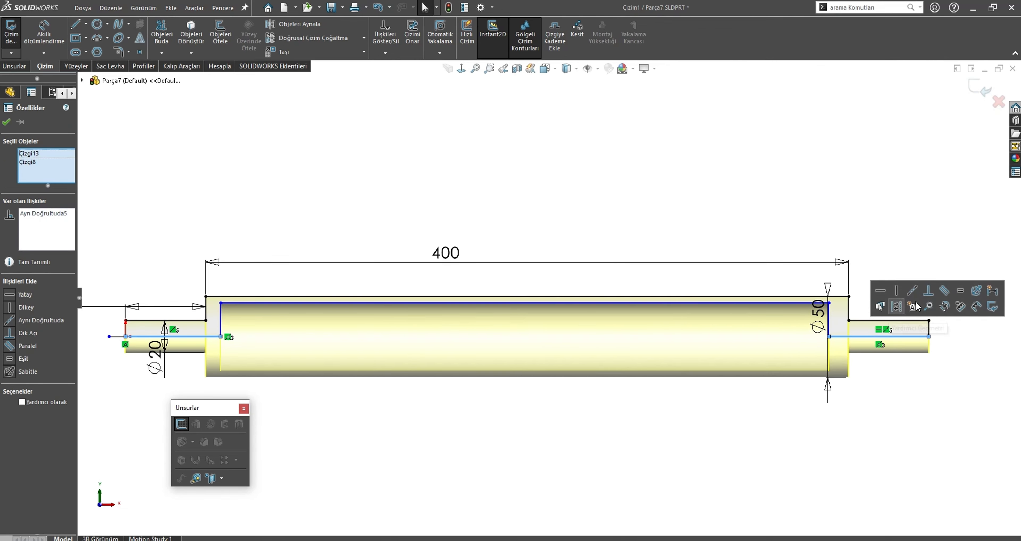
pyautogui.click(960, 295)
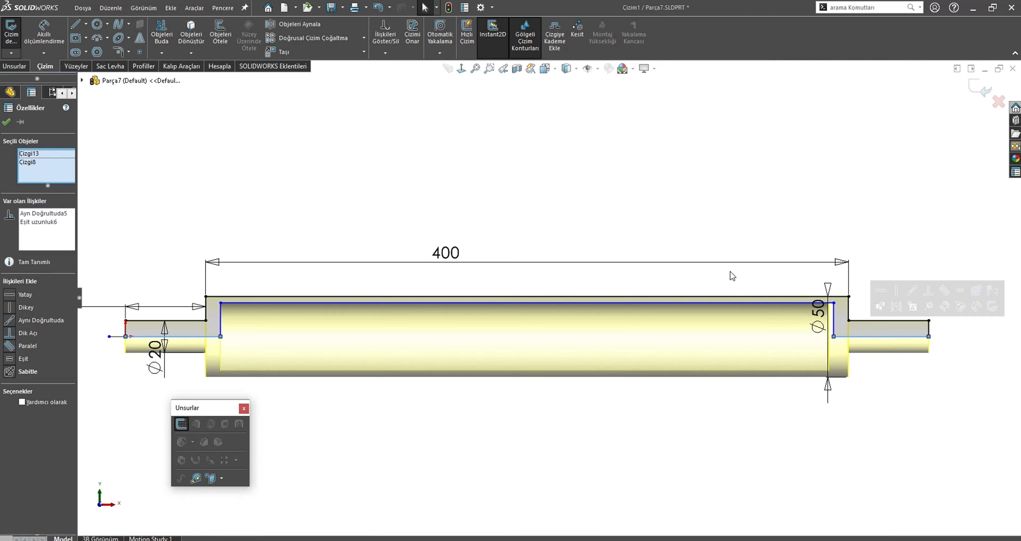
pyautogui.click(226, 340)
# Dimension the end wall between the body's shoulder and the inner vertical line at 10 mm
pyautogui.scroll(-3, 258, 333)
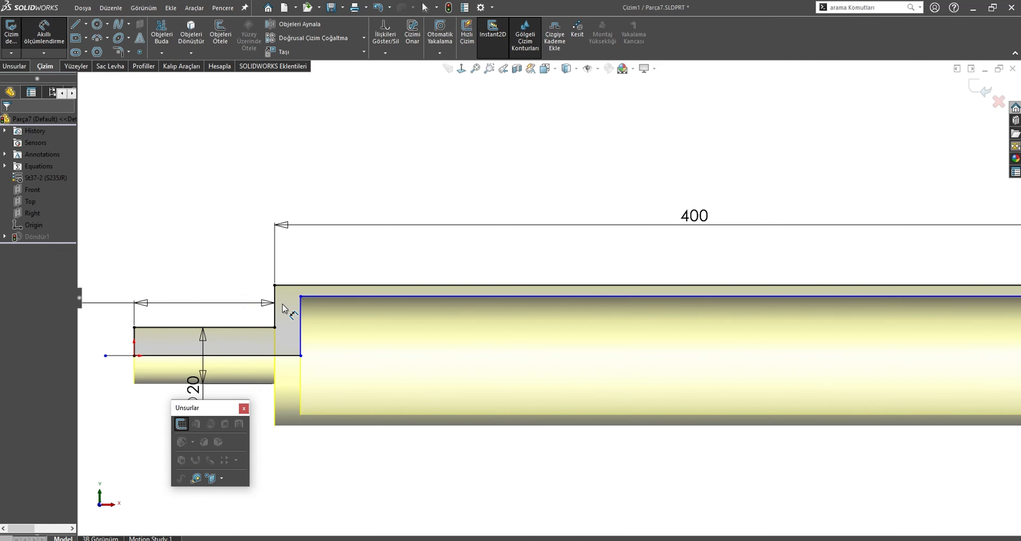
pyautogui.click(274, 316)
pyautogui.click(300, 321)
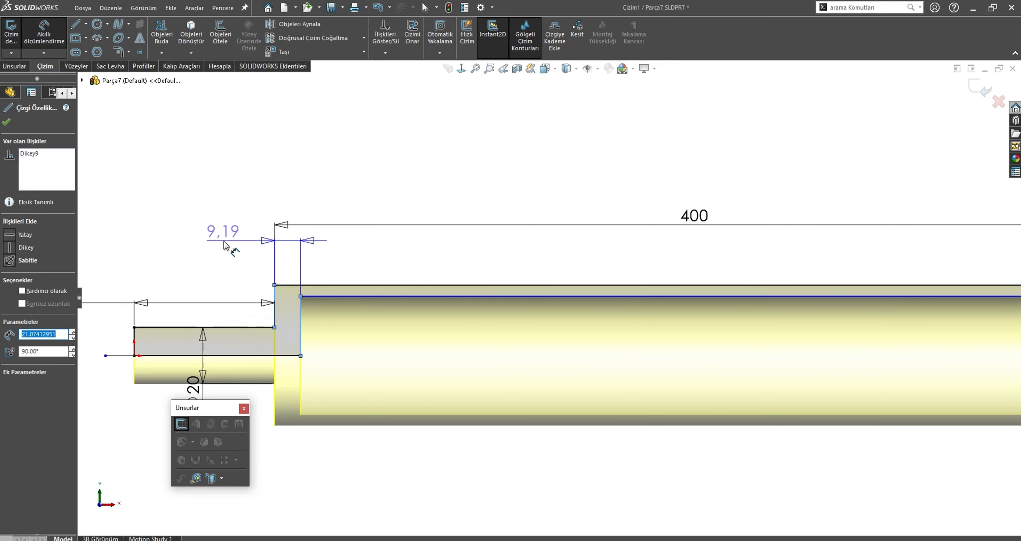
pyautogui.click(219, 249)
pyautogui.write('10')
pyautogui.press('Return')
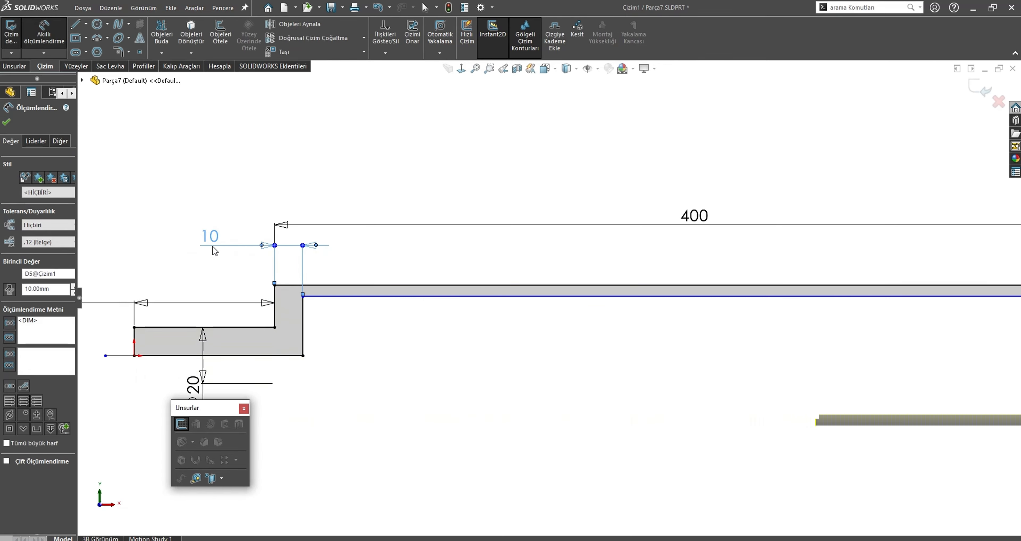
pyautogui.press('Escape')
# Dimension the tube wall between the inner and outer horizontal lines at 4 mm
pyautogui.rightClick(353, 311)
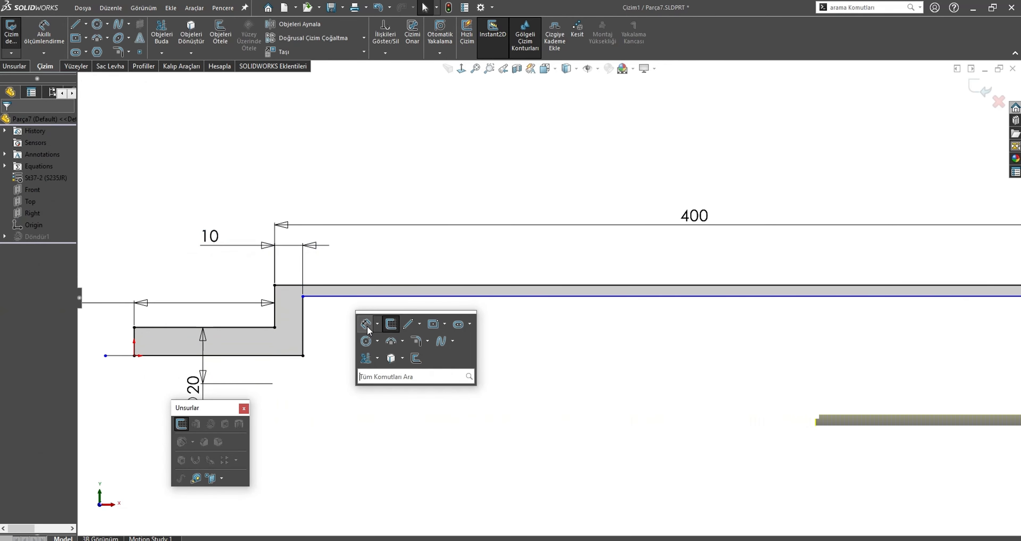
pyautogui.click(395, 295)
pyautogui.click(395, 285)
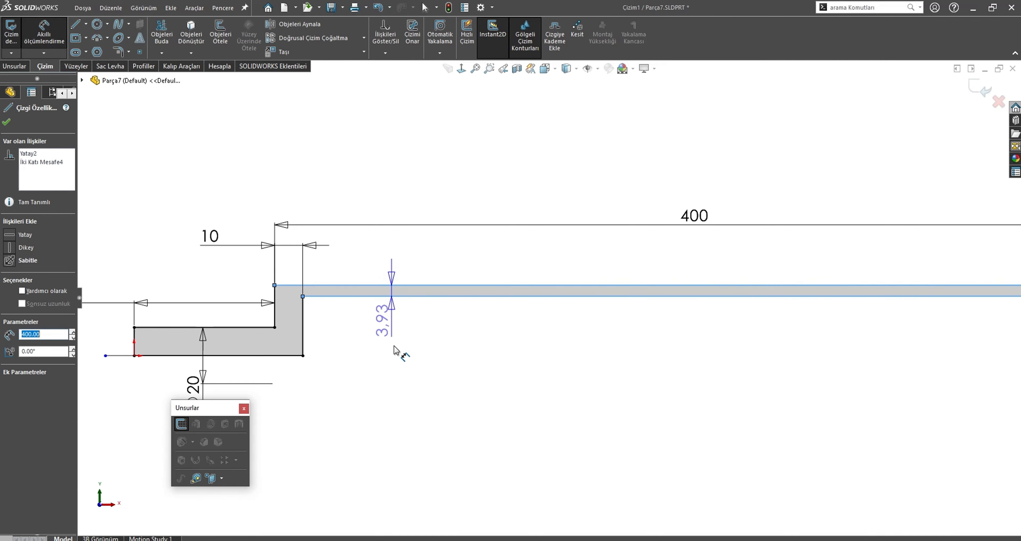
pyautogui.click(399, 358)
pyautogui.write('4')
pyautogui.press('Return')
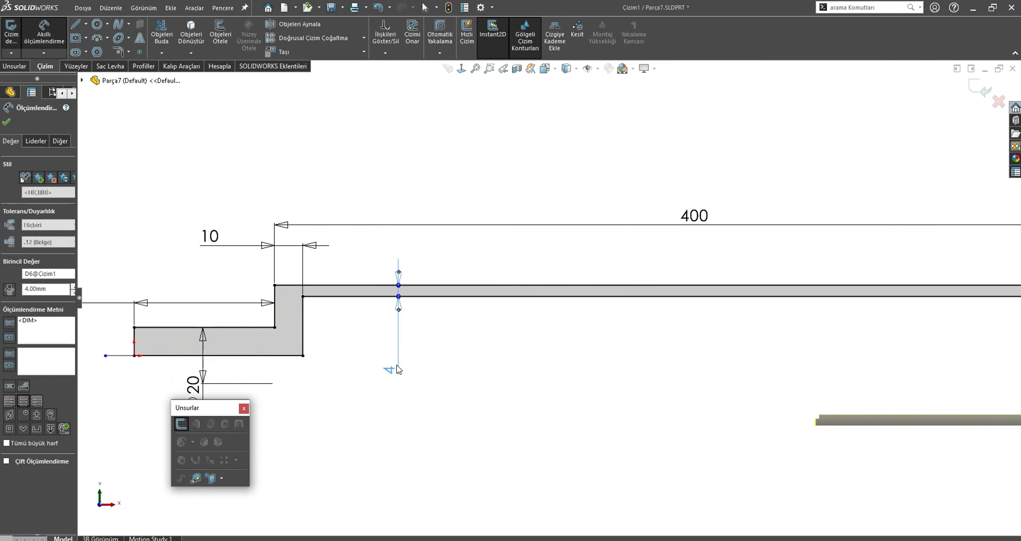
pyautogui.press('Escape')
# Exit the sketch to rebuild the revolved roller with its hollow profile
pyautogui.scroll(5, 544, 295)
pyautogui.click(980, 91)
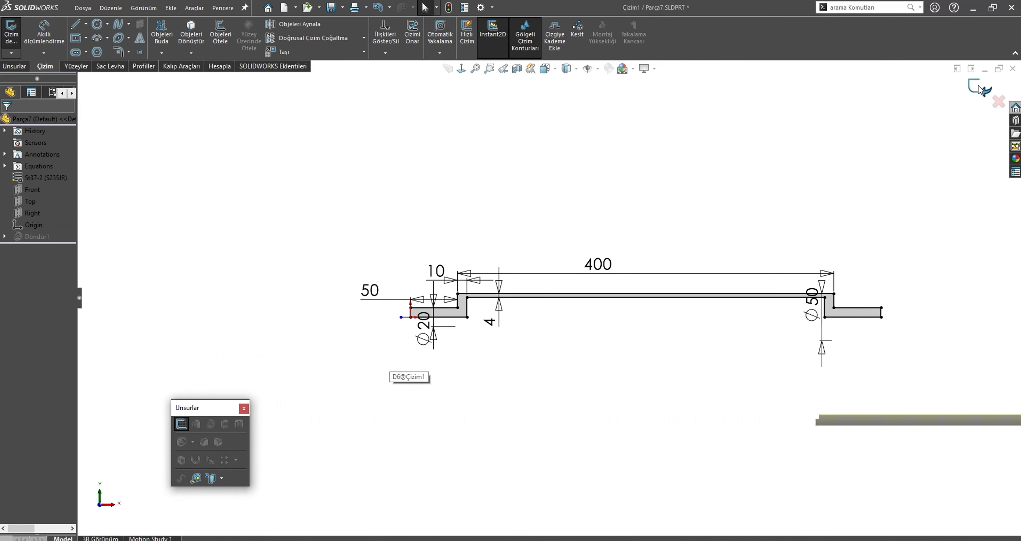
pyautogui.scroll(-4, 536, 343)
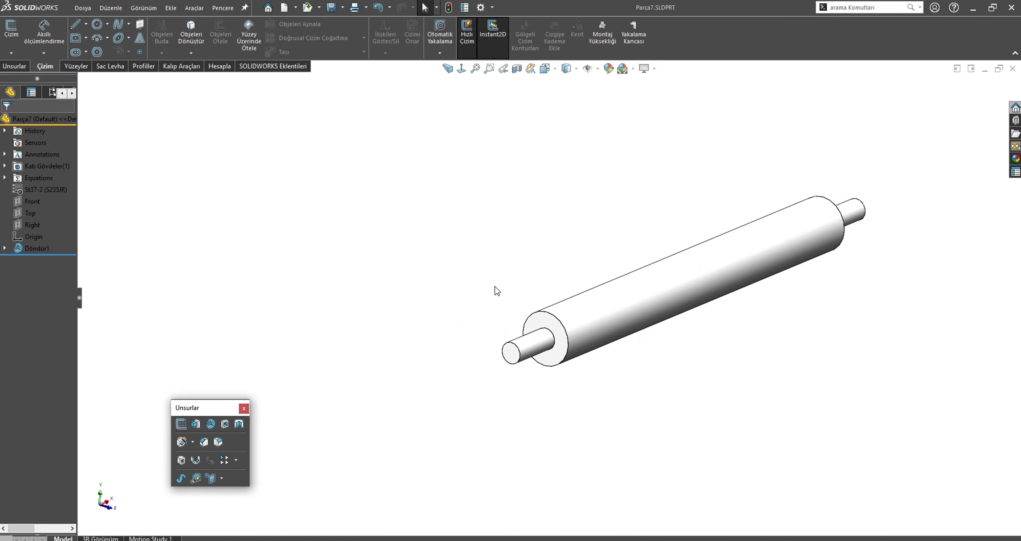
# Switch to the Montaj1 assembly and delete the roller's faulty concentric mate with the side plate
pyautogui.hotkey('ctrl', 'Tab')
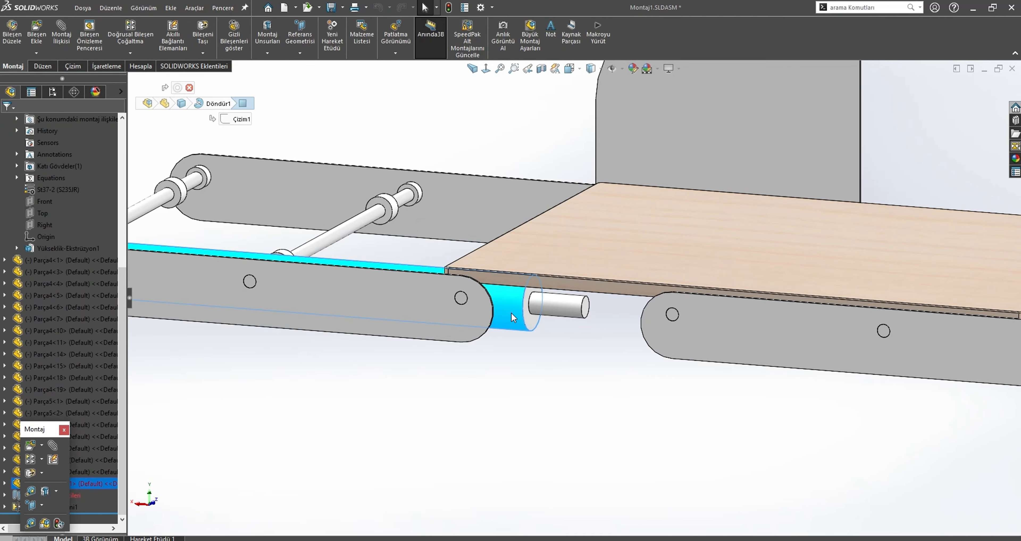
pyautogui.rightClick(512, 312)
pyautogui.click(649, 151)
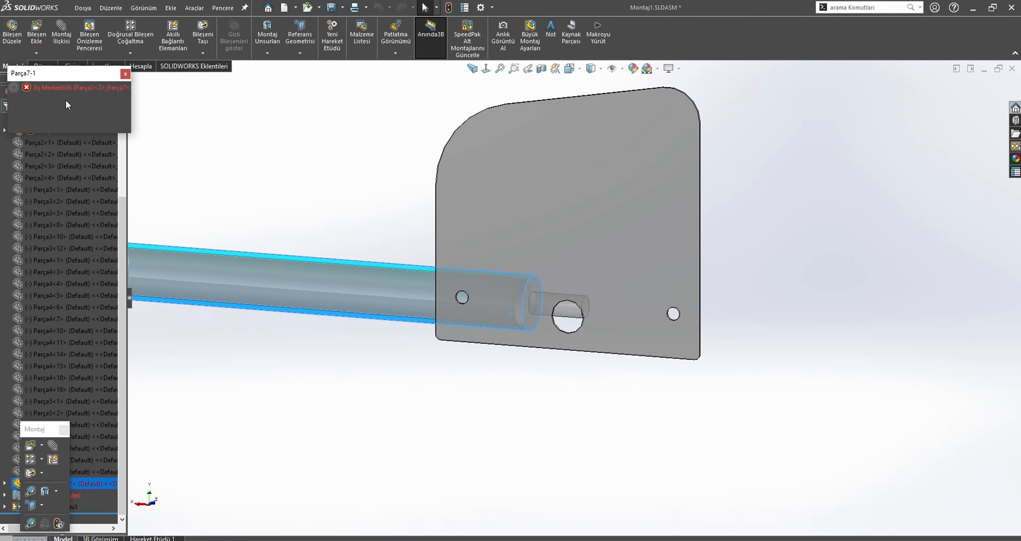
pyautogui.click(80, 90)
pyautogui.press('Delete')
pyautogui.press('Return')
# Move the roller free of the frame and mate it concentric with the large hole in the side plate
pyautogui.click(503, 310)
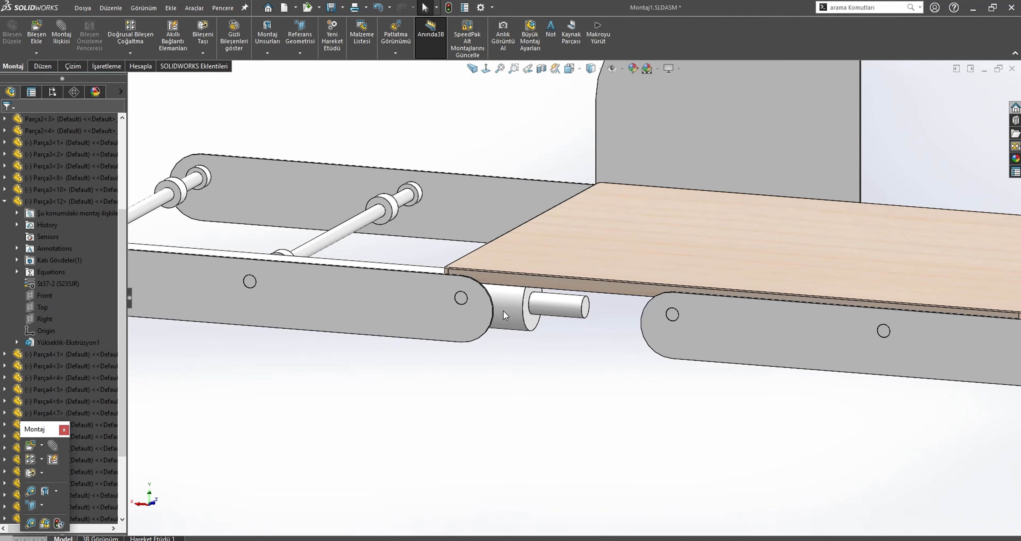
pyautogui.moveTo(503, 312); pyautogui.dragTo(367, 355)
pyautogui.moveTo(367, 355); pyautogui.dragTo(660, 318, button='middle')
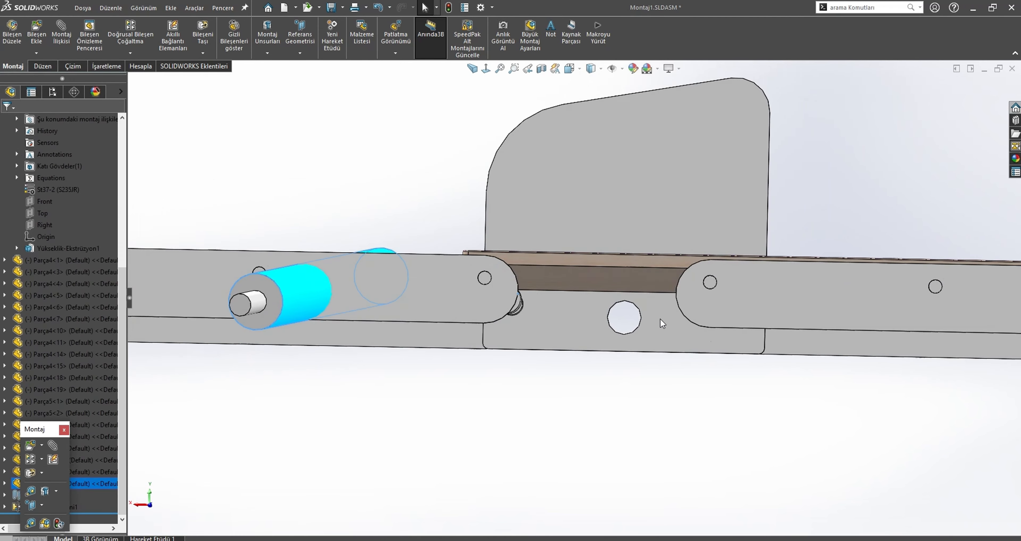
pyautogui.scroll(-3, 660, 319)
pyautogui.keyDown('ctrl'); pyautogui.click(551, 321); pyautogui.keyUp('ctrl')
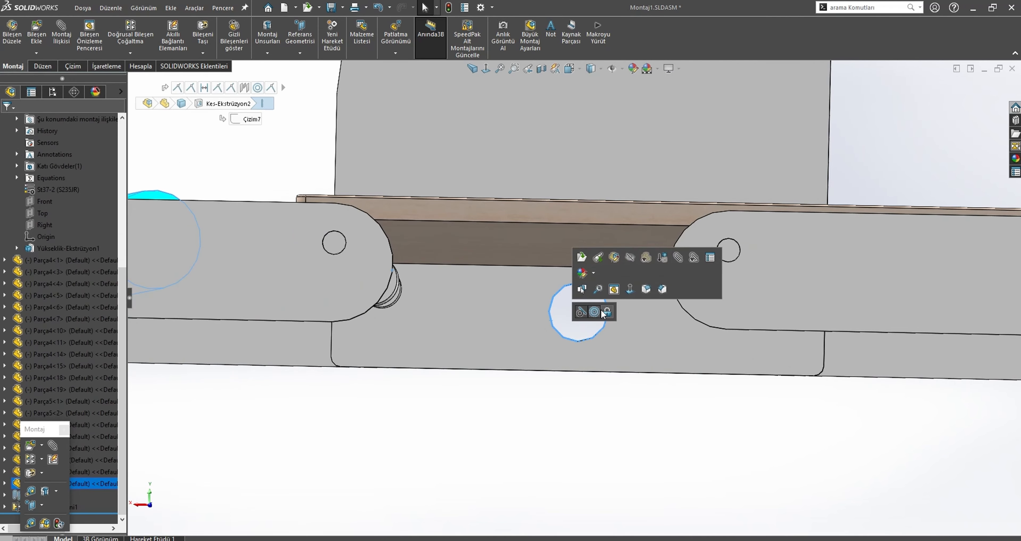
pyautogui.click(597, 311)
# Show the hidden side plate and slide the roller along its axis to expose its end face
pyautogui.hotkey('shift', 'Tab')
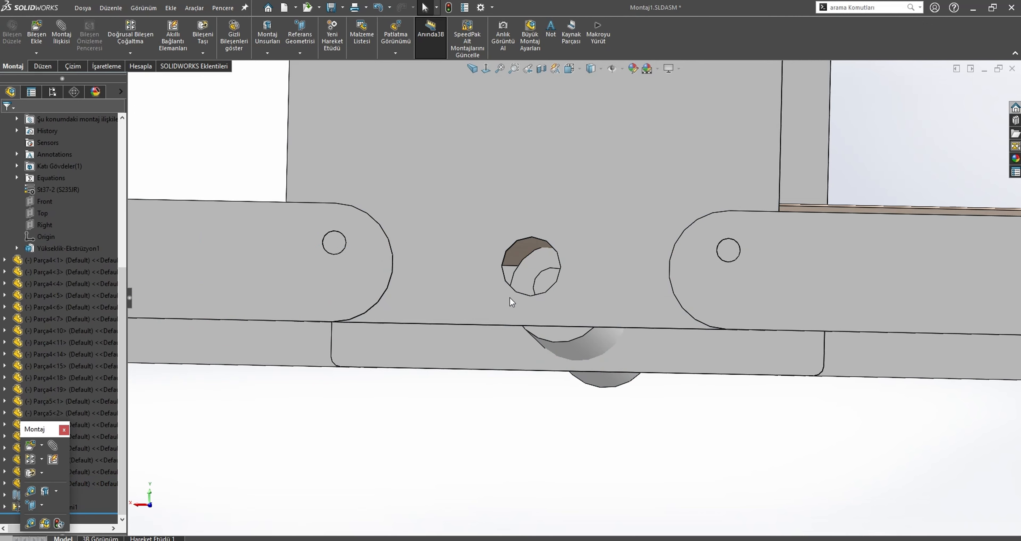
pyautogui.scroll(7, 571, 307)
pyautogui.moveTo(588, 315); pyautogui.dragTo(573, 298, button='middle')
pyautogui.scroll(-3, 574, 299)
pyautogui.moveTo(575, 301); pyautogui.dragTo(530, 300)
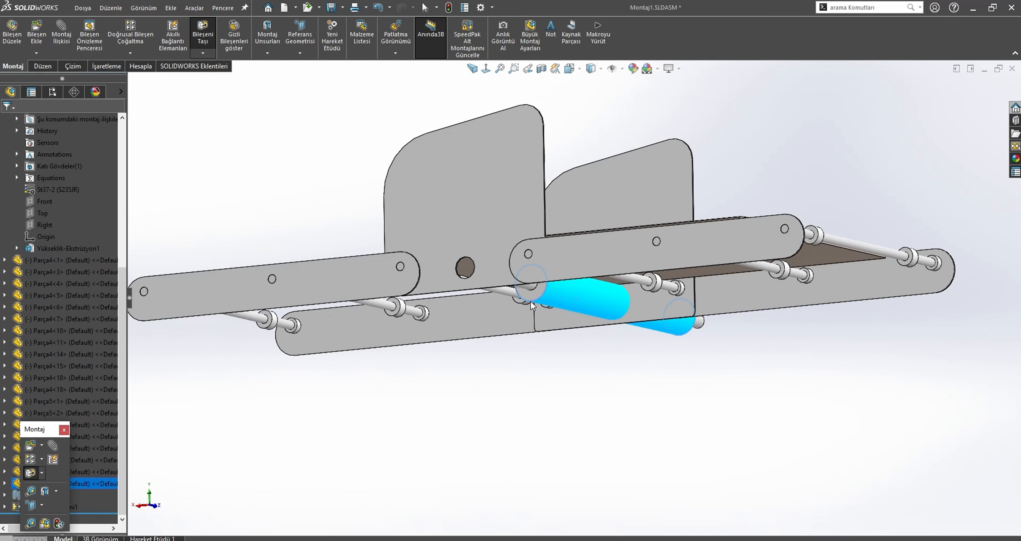
# Add a width mate that centers the roller's end faces between the two side plates
pyautogui.click(529, 284)
pyautogui.keyDown('ctrl'); pyautogui.click(484, 240); pyautogui.keyUp('ctrl')
pyautogui.moveTo(555, 253); pyautogui.dragTo(472, 245, button='middle')
pyautogui.keyDown('ctrl'); pyautogui.click(593, 238); pyautogui.keyUp('ctrl')
pyautogui.scroll(-4, 610, 311)
pyautogui.keyDown('ctrl'); pyautogui.click(629, 302); pyautogui.keyUp('ctrl')
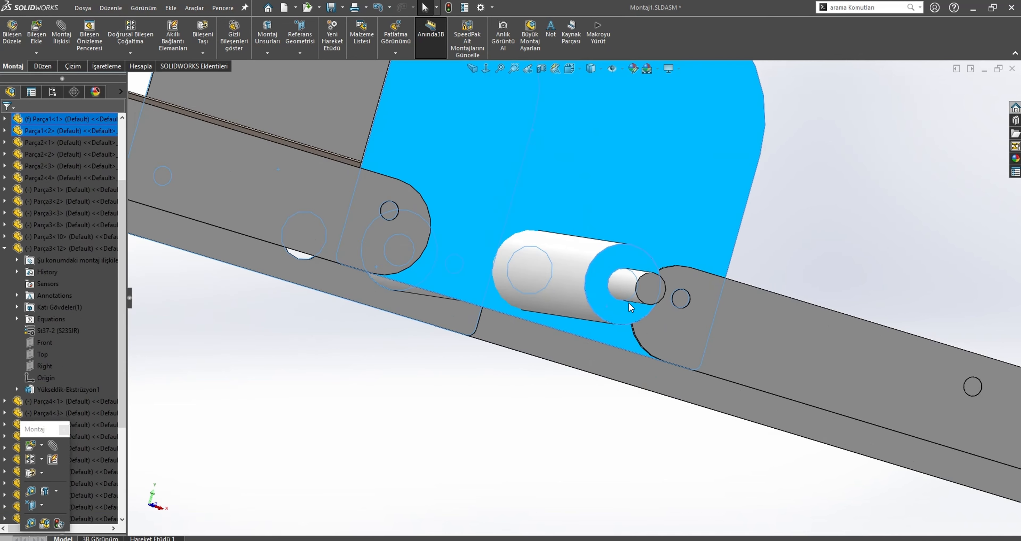
pyautogui.click(639, 298)
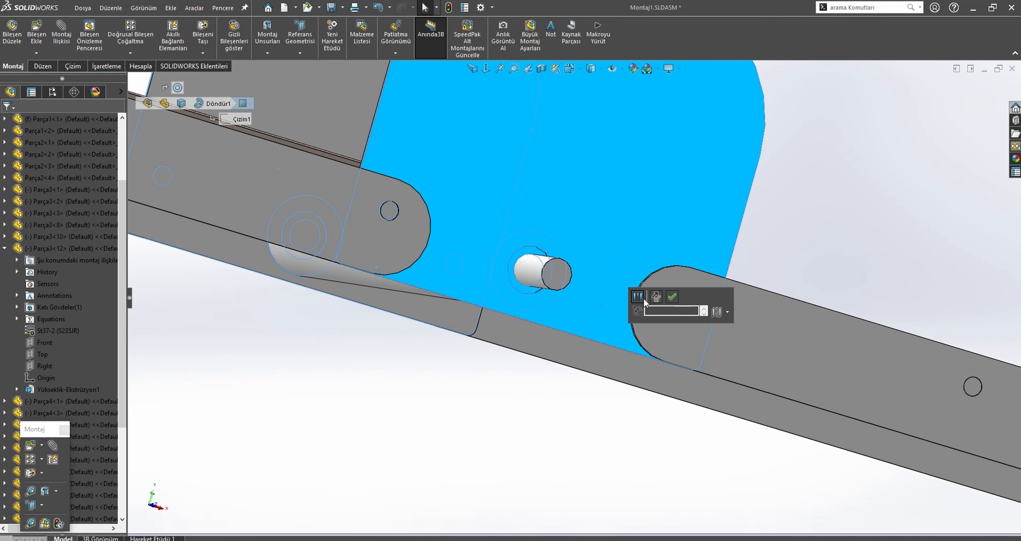
pyautogui.click(675, 298)
# Set the roller body's length dimension to 290 mm in the assembly
pyautogui.scroll(3, 381, 274)
pyautogui.moveTo(381, 274); pyautogui.dragTo(473, 265, button='middle')
pyautogui.scroll(-2, 474, 265)
pyautogui.click(486, 278)
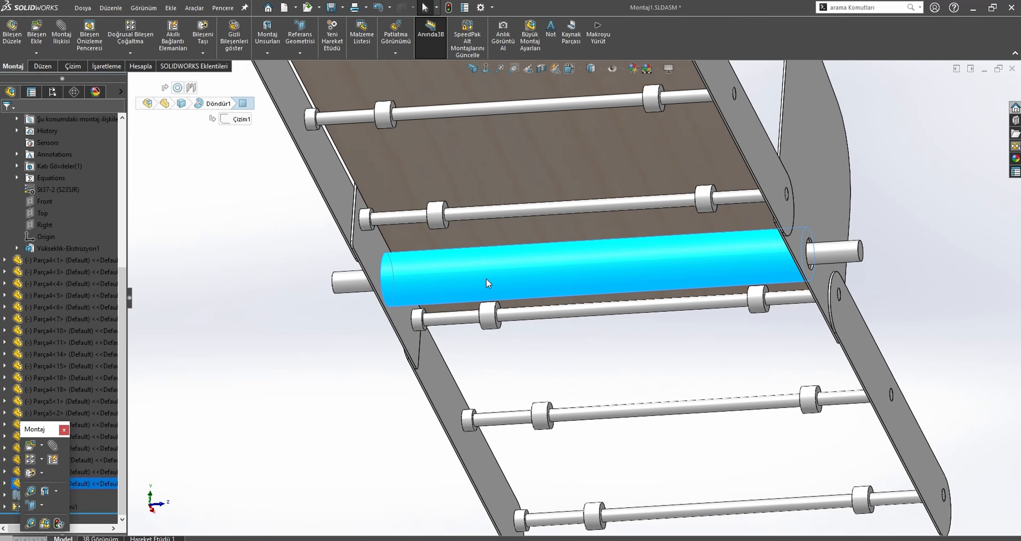
pyautogui.doubleClick(546, 273)
pyautogui.doubleClick(533, 218)
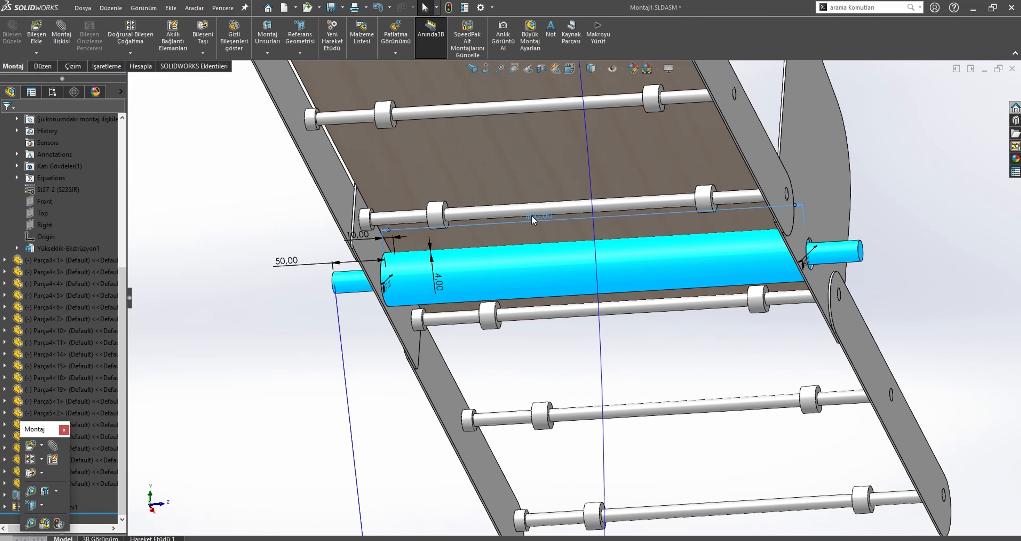
pyautogui.write('300')
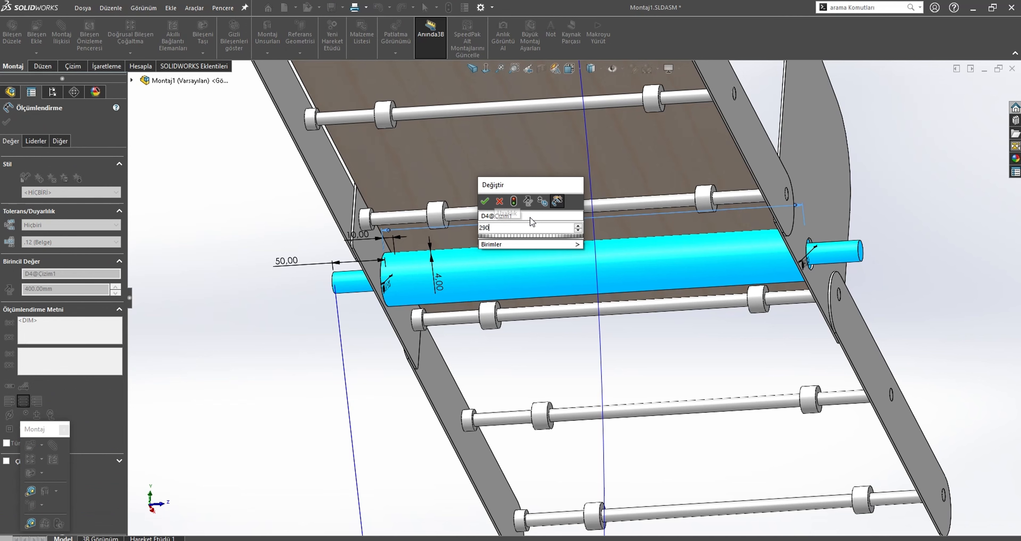
pyautogui.press('Return')
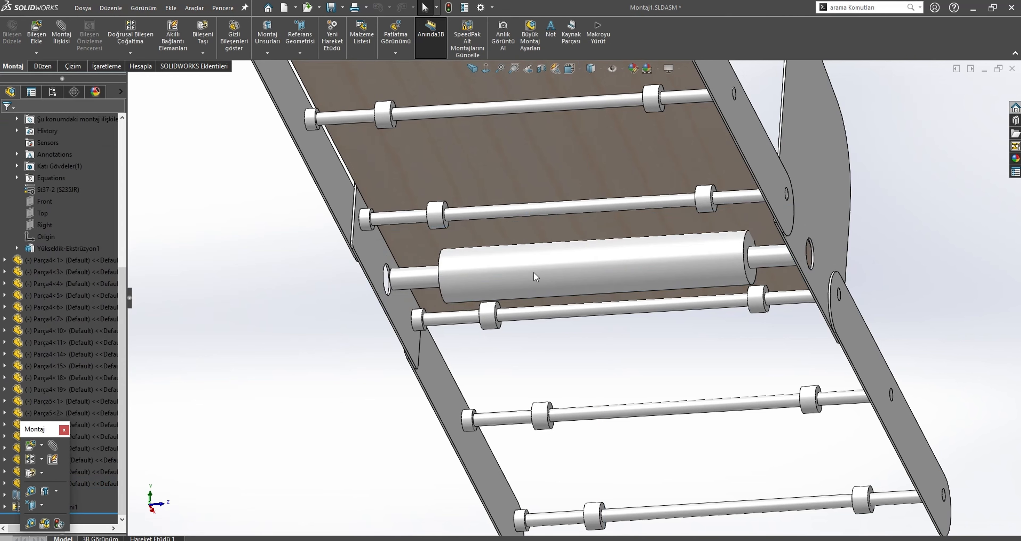
# Set the roller body's length dimension to 390 mm and deselect the roller
pyautogui.doubleClick(534, 272)
pyautogui.doubleClick(557, 212)
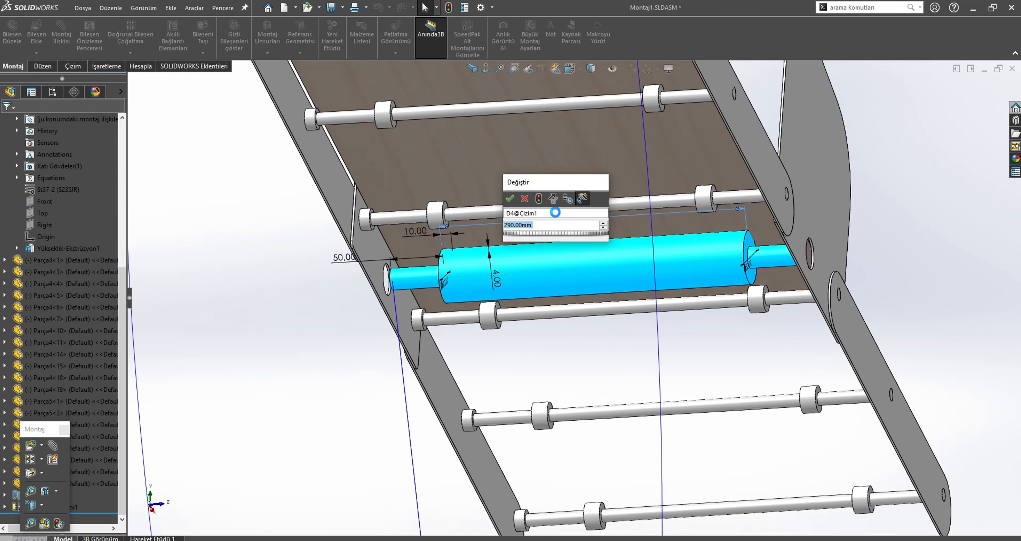
pyautogui.write('390')
pyautogui.press('Return')
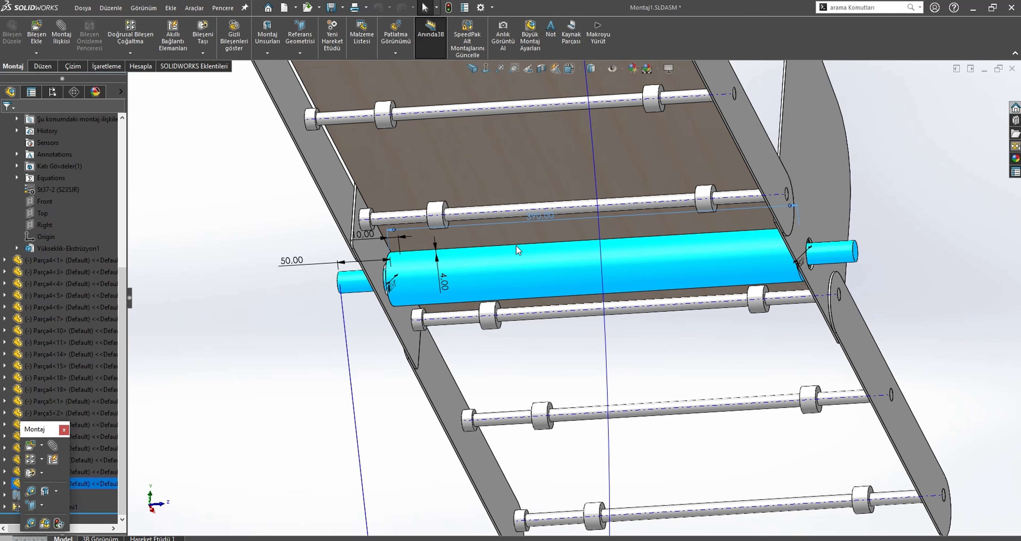
pyautogui.click(250, 353)
# Examine how the roller's shaft end passes through the large hole in the side plate
pyautogui.scroll(3, 581, 317)
pyautogui.moveTo(583, 339); pyautogui.dragTo(422, 417, button='middle')
pyautogui.scroll(-10, 516, 381)
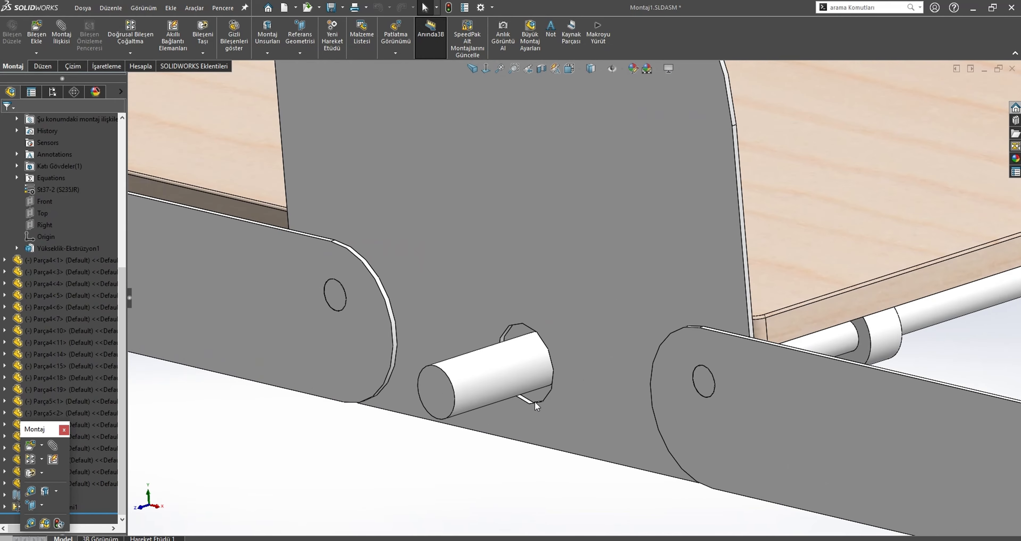
pyautogui.click(534, 399)
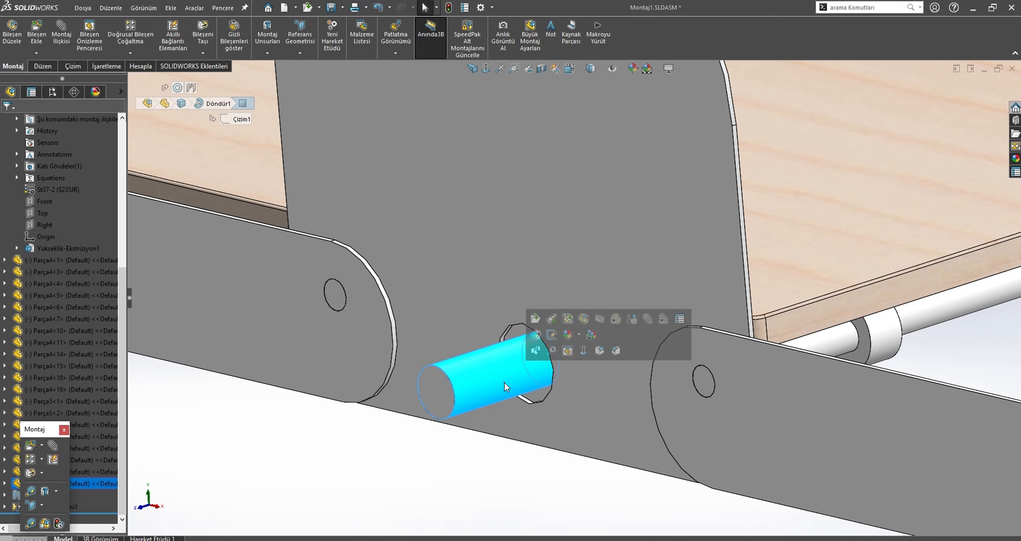
pyautogui.click(480, 486)
pyautogui.scroll(3, 587, 434)
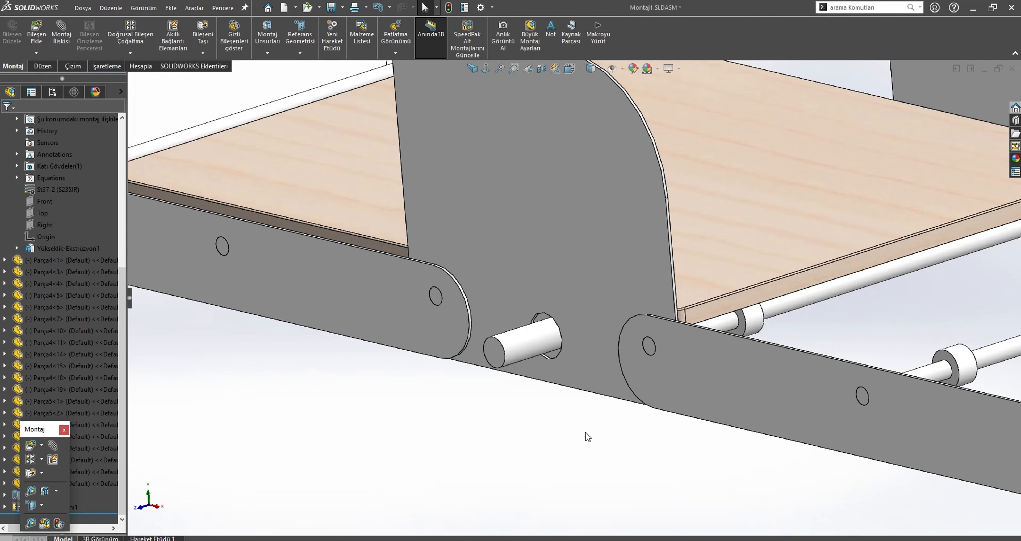
# Search the library folder 01-Mekanik\02-Rulman-Burç for 6004 and open the bearing file Rulman 6004-2z.SLDPRT
pyautogui.hotkey('ctrl', 'o')
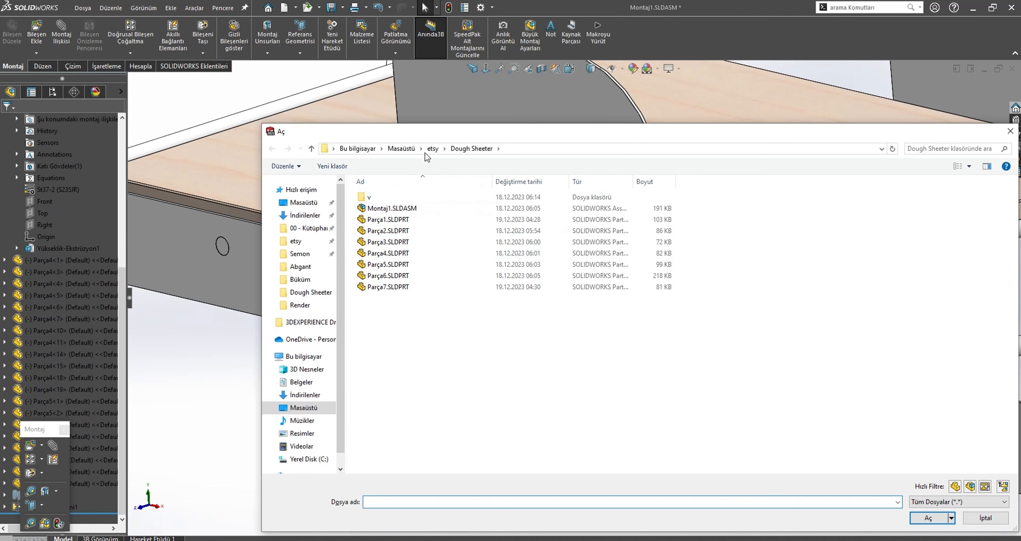
pyautogui.click(295, 228)
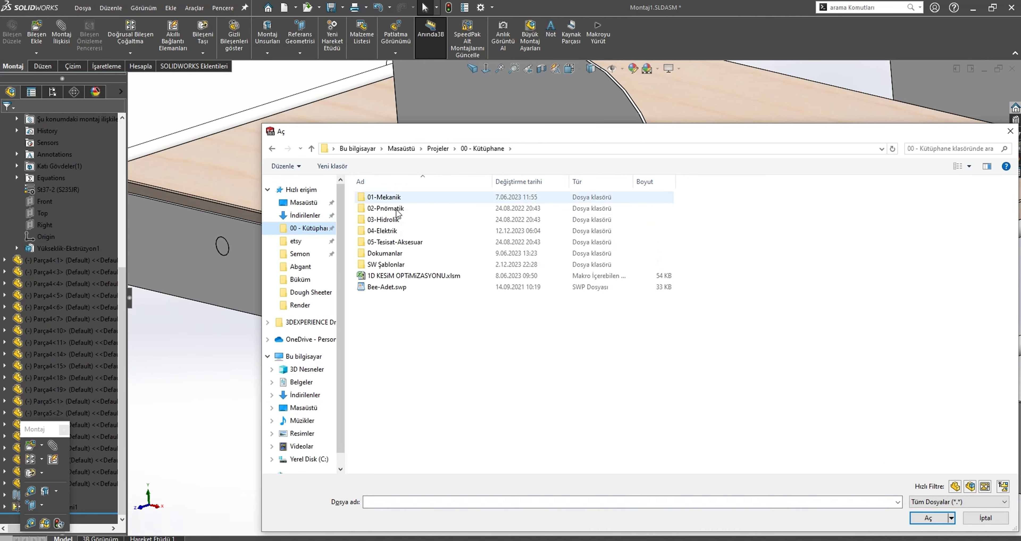
pyautogui.doubleClick(409, 197)
pyautogui.doubleClick(401, 208)
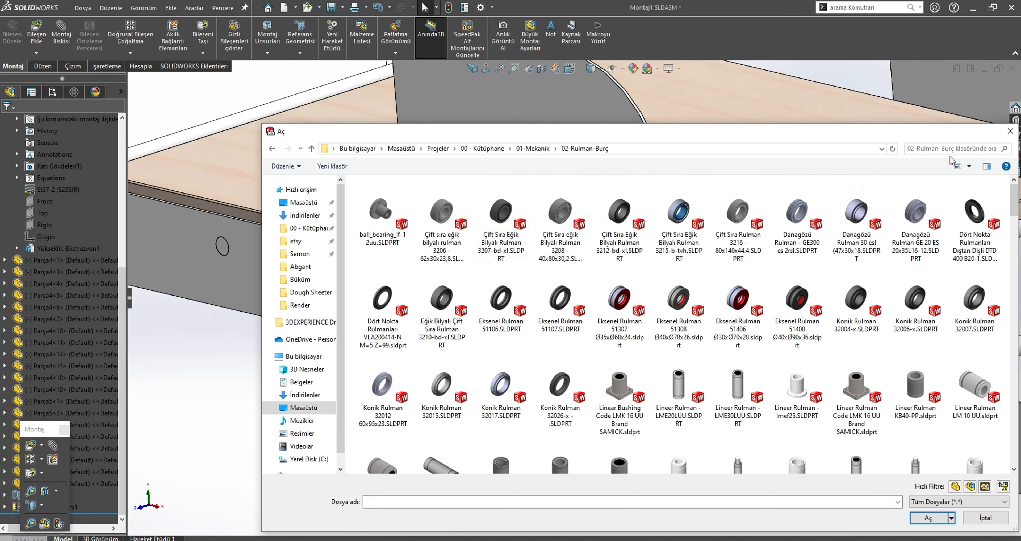
pyautogui.click(954, 149)
pyautogui.write('60')
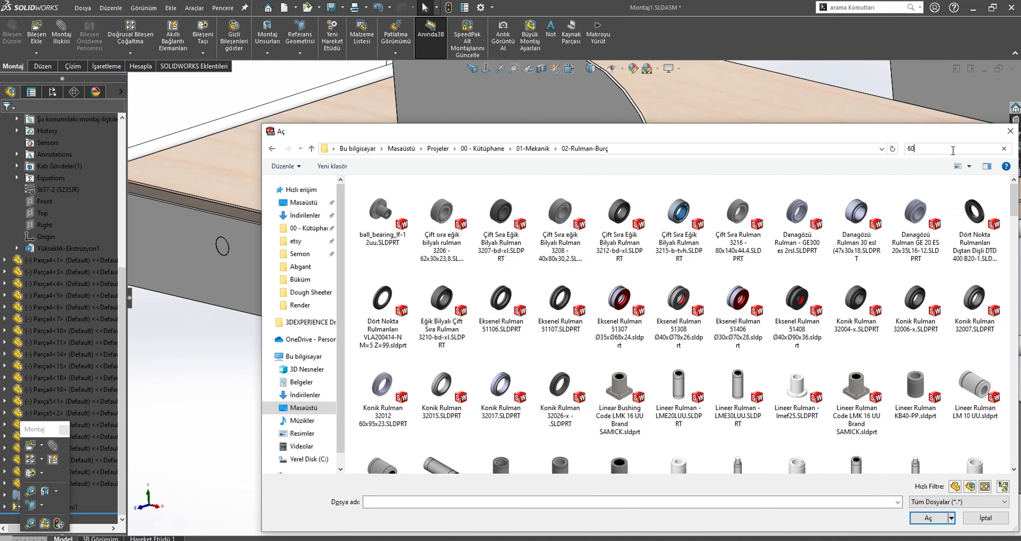
pyautogui.write('04')
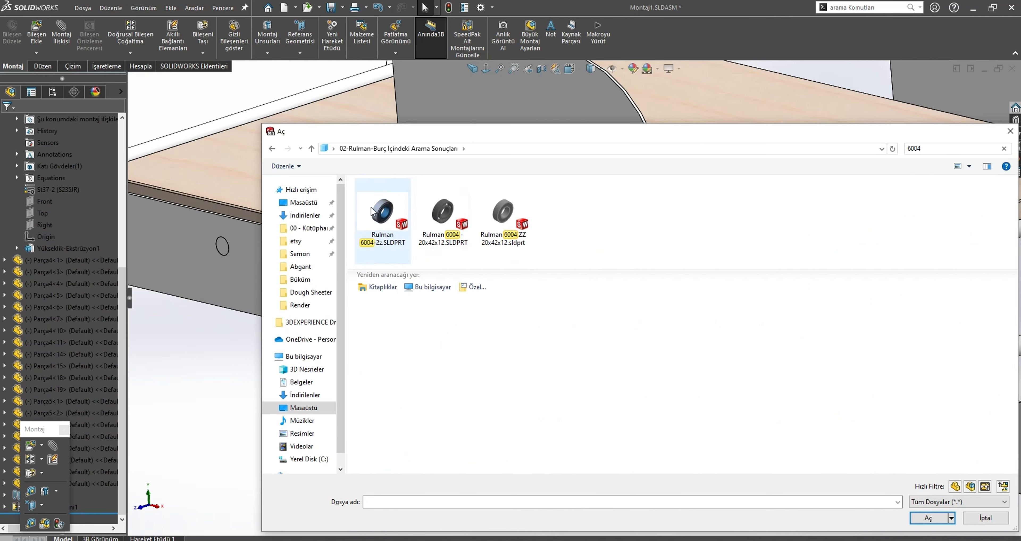
pyautogui.doubleClick(381, 211)
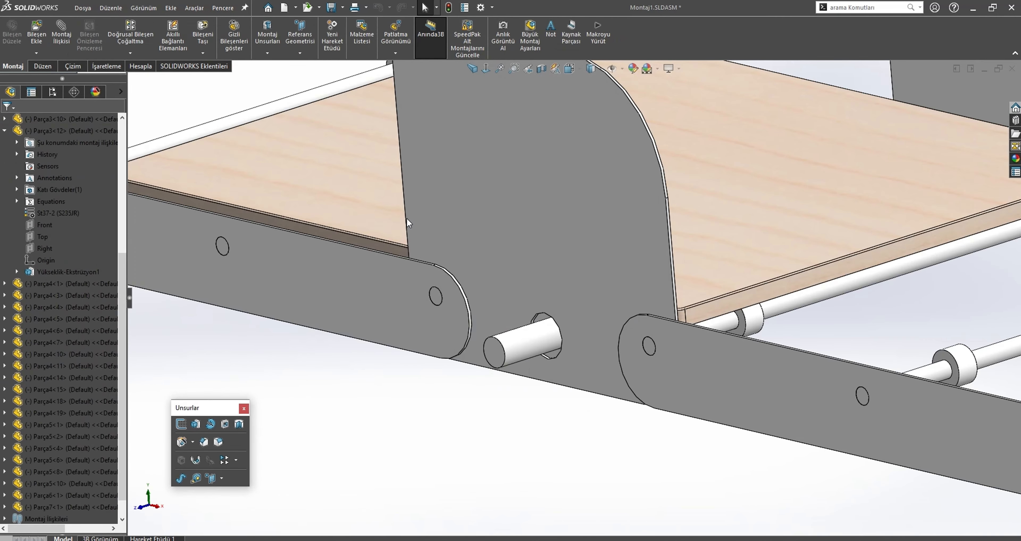
# Insert the Rulman 6004-2z bearing into the Montaj1 assembly near the roller's shaft end and rotate it to turn its other face outward
pyautogui.click(36, 36)
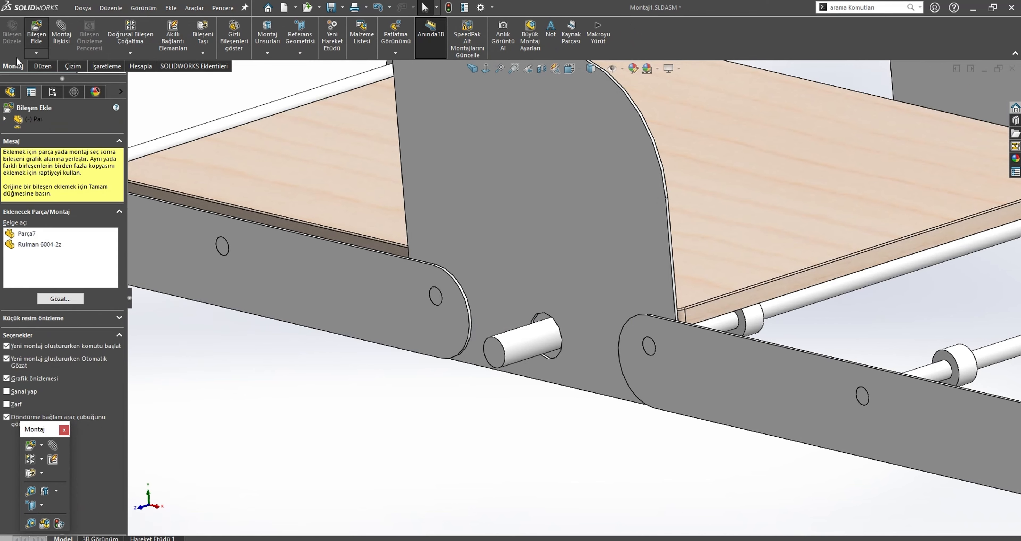
pyautogui.click(35, 245)
pyautogui.scroll(-3, 491, 362)
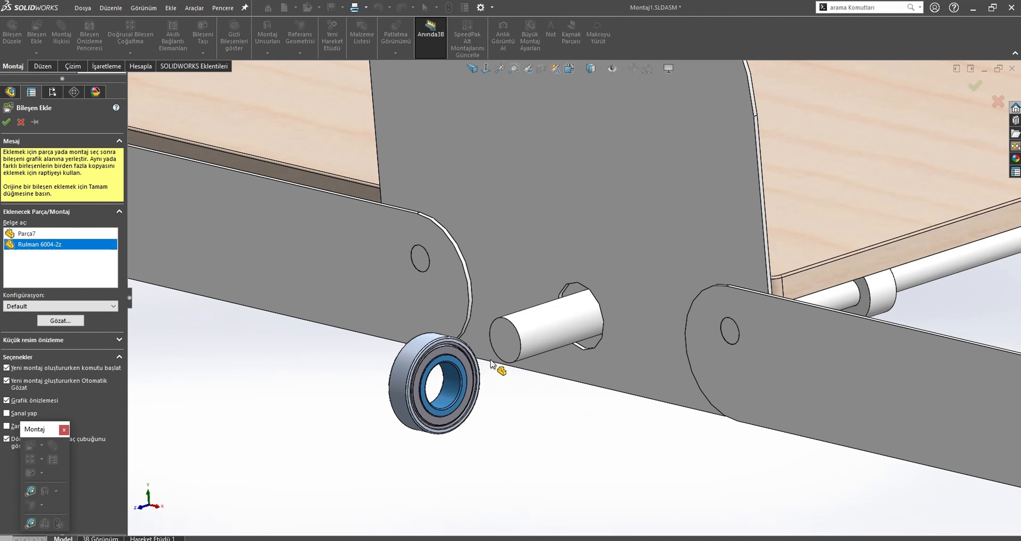
pyautogui.click(500, 364)
pyautogui.click(402, 369)
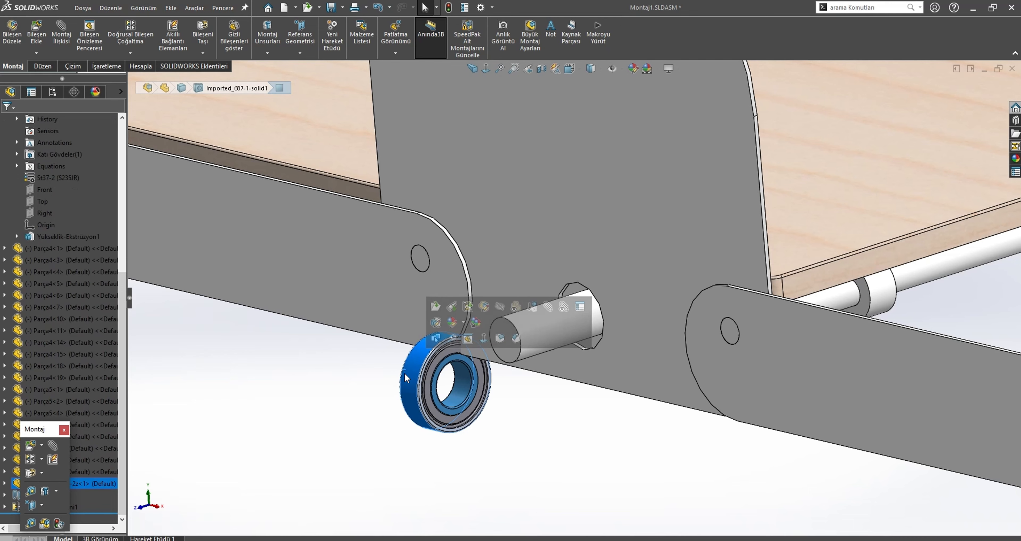
pyautogui.moveTo(405, 376); pyautogui.dragTo(504, 456, button='right')
pyautogui.click(237, 404)
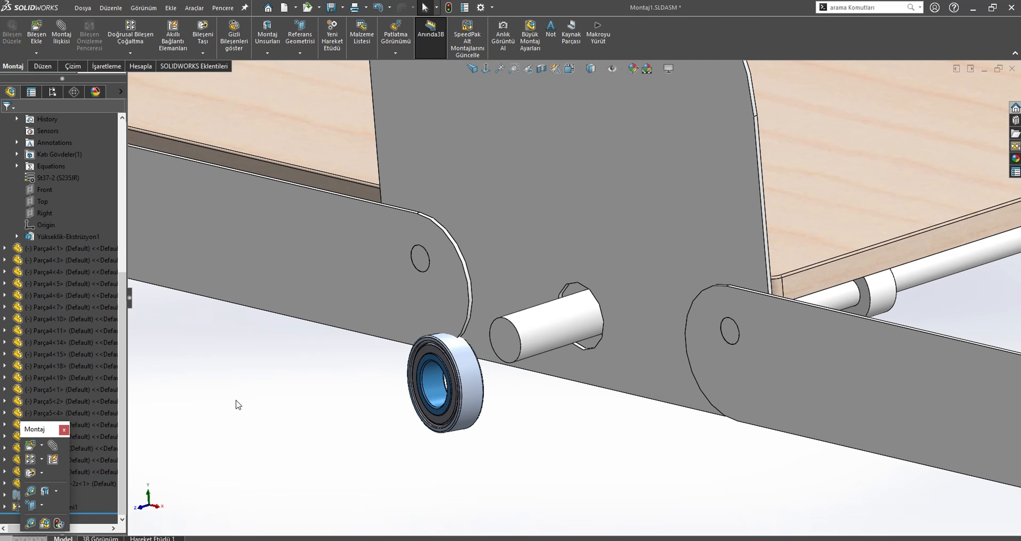
# Create a new part from the Parça template and start a sketch on the Front plane
pyautogui.click(82, 11)
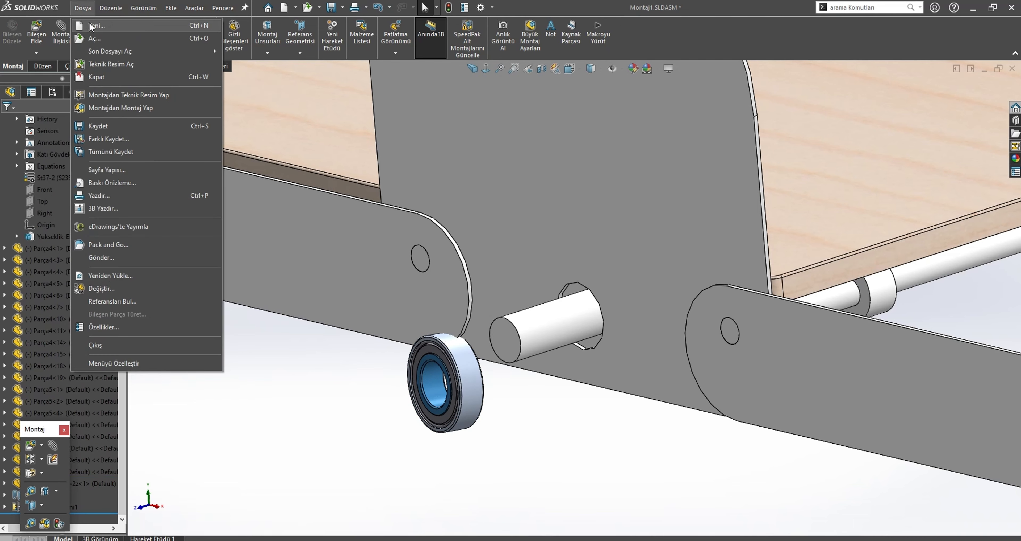
pyautogui.click(96, 26)
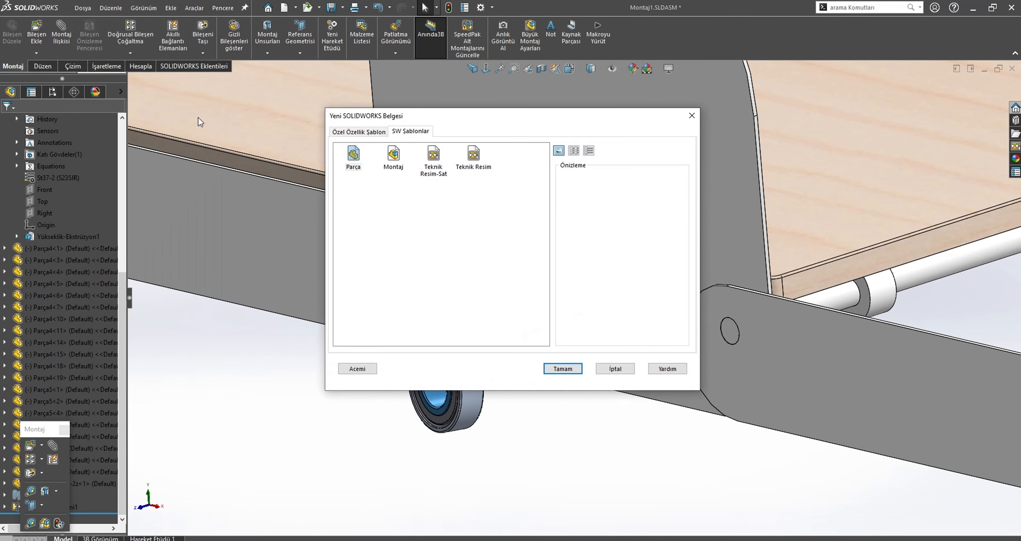
pyautogui.doubleClick(353, 157)
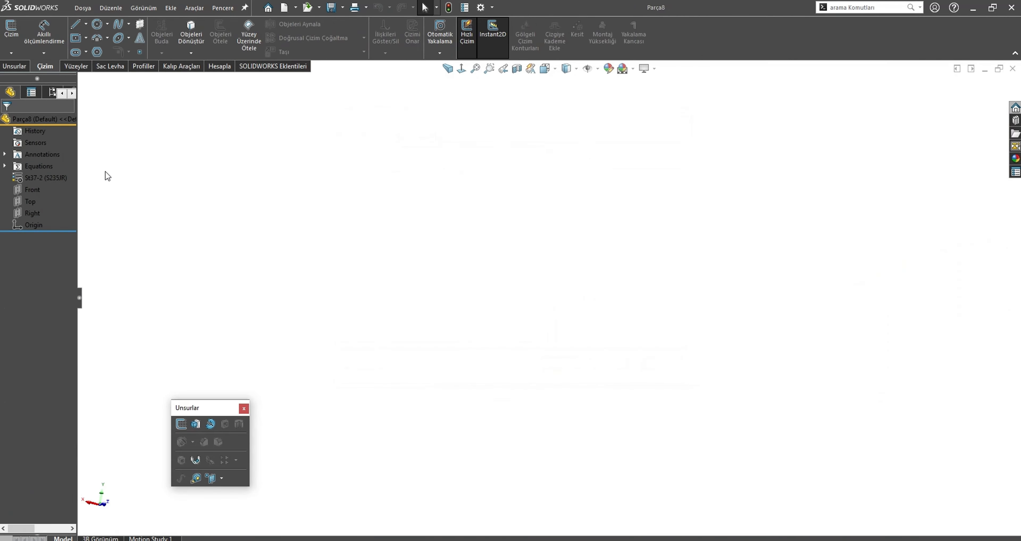
pyautogui.click(22, 189)
pyautogui.click(63, 175)
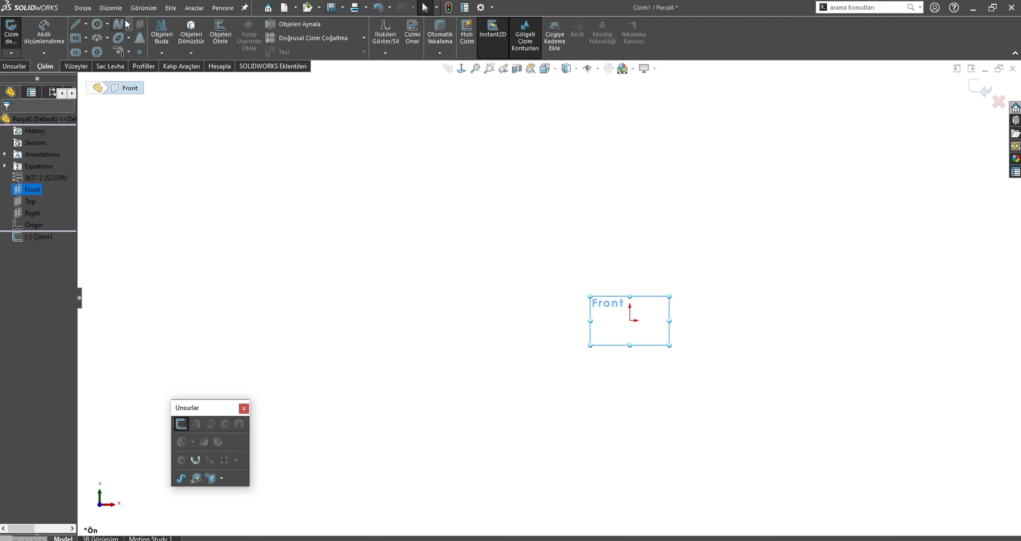
# Sketch a closed ten-sided stepped profile of horizontal and vertical lines above the origin, with its left edge about 56 mm high
pyautogui.click(76, 25)
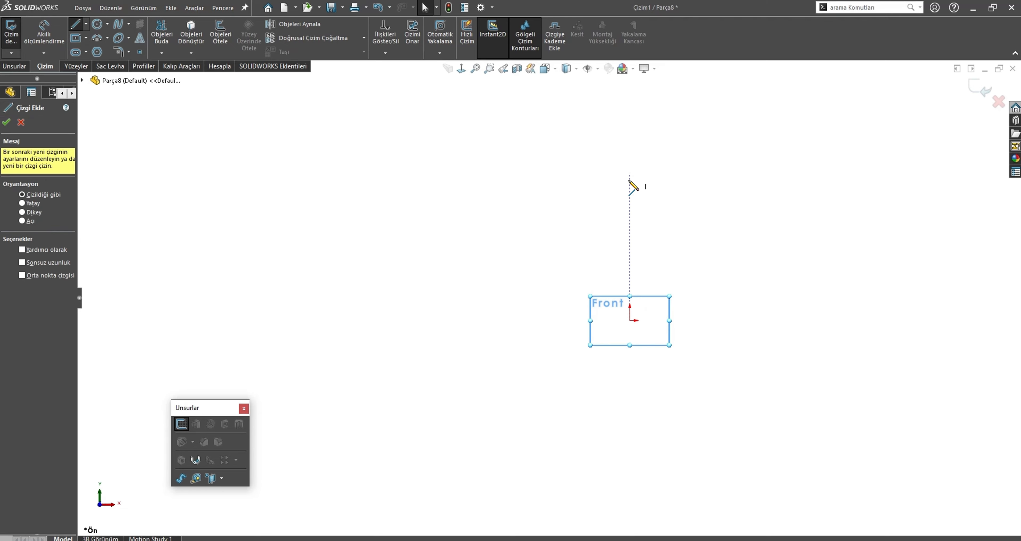
pyautogui.click(630, 246)
pyautogui.click(658, 245)
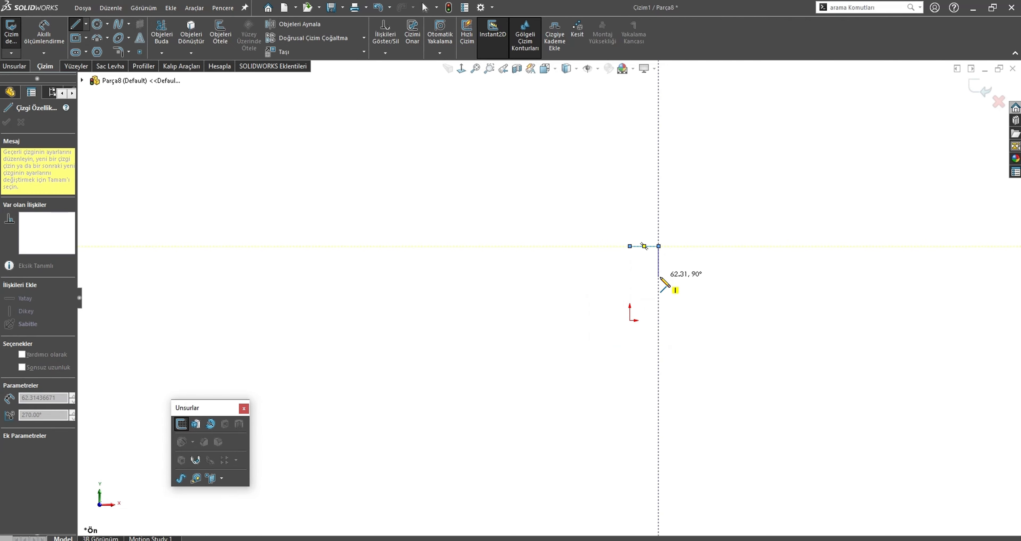
pyautogui.click(658, 257)
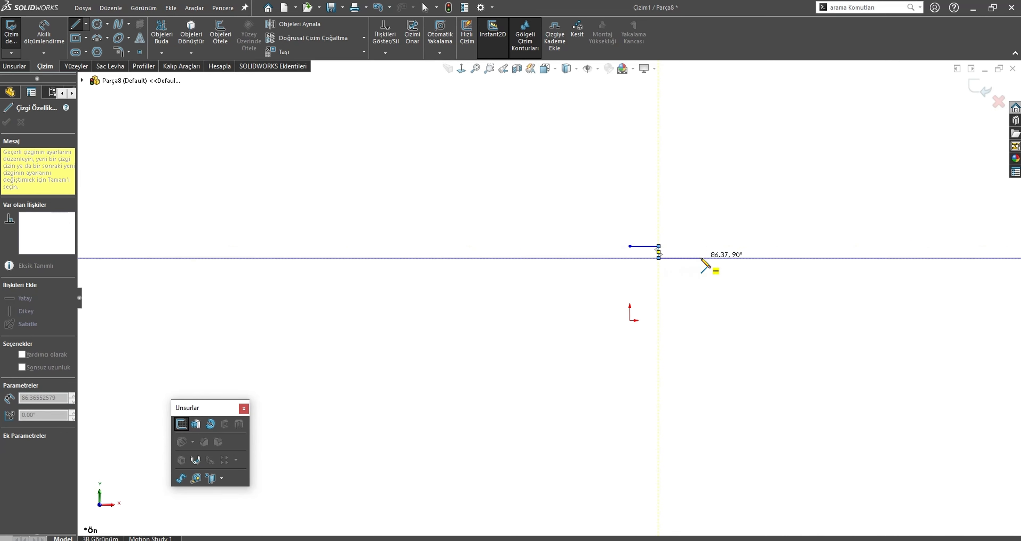
pyautogui.click(673, 257)
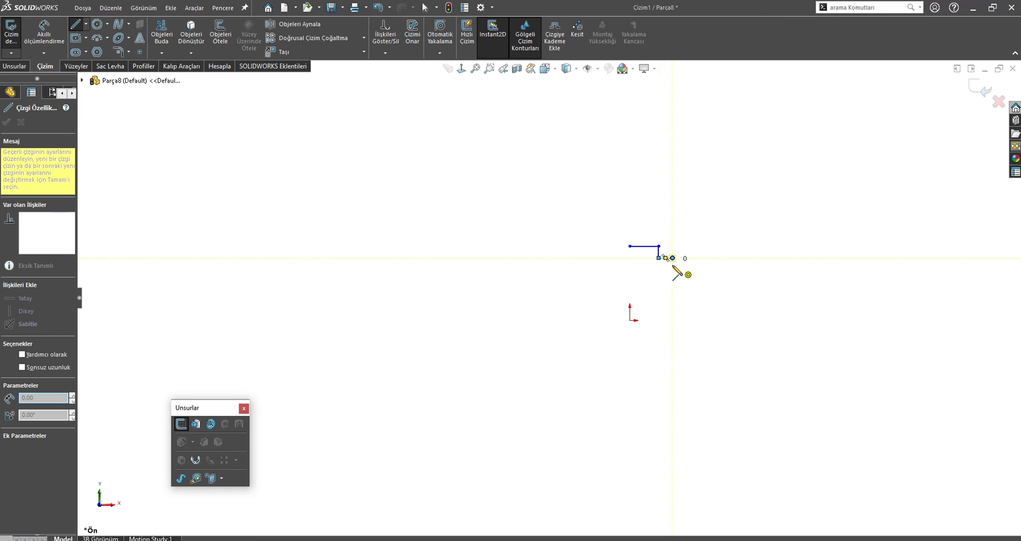
pyautogui.click(673, 270)
pyautogui.click(706, 270)
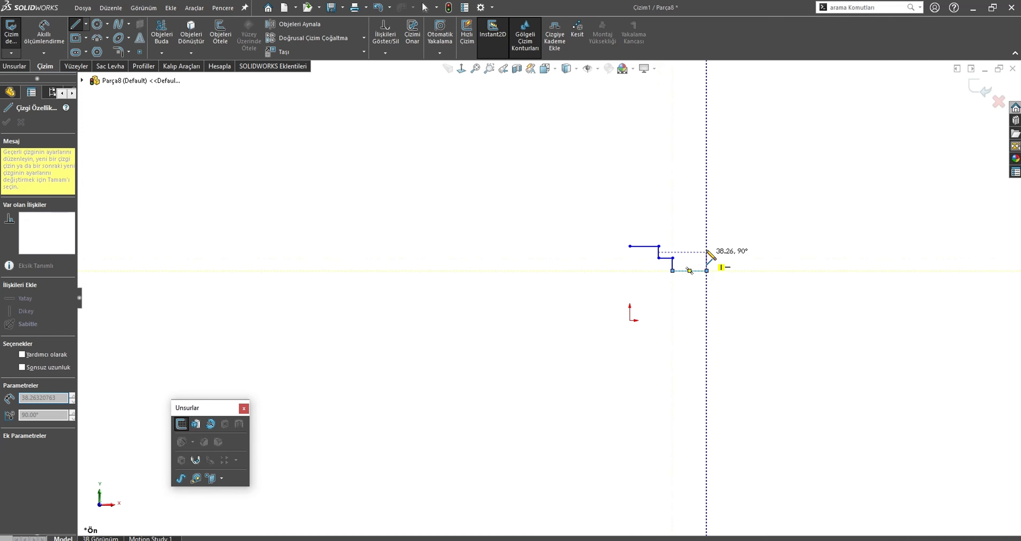
pyautogui.click(707, 236)
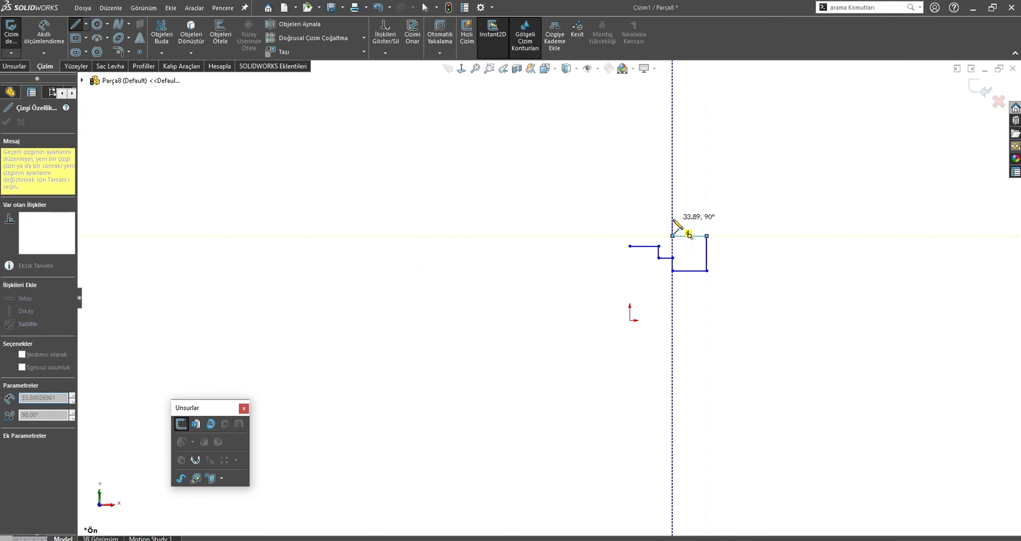
pyautogui.click(673, 235)
pyautogui.click(630, 219)
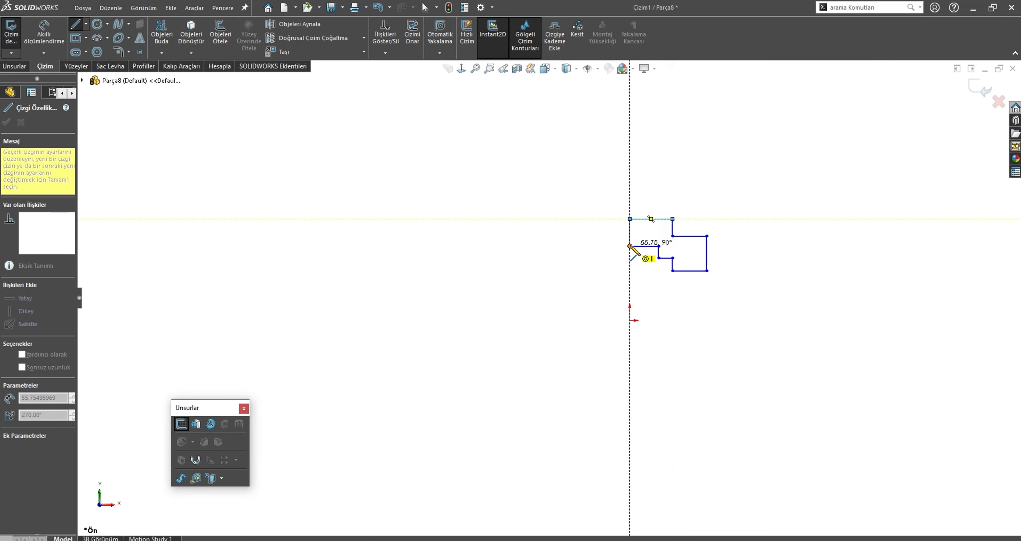
pyautogui.click(630, 246)
pyautogui.press('Escape')
pyautogui.press('s')
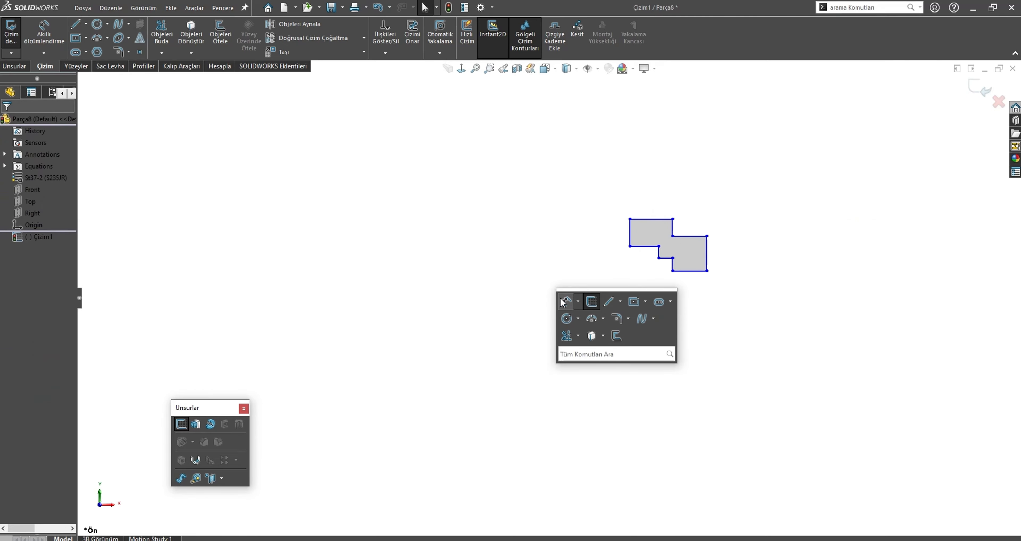
pyautogui.click(566, 300)
pyautogui.click(640, 246)
pyautogui.press('Escape')
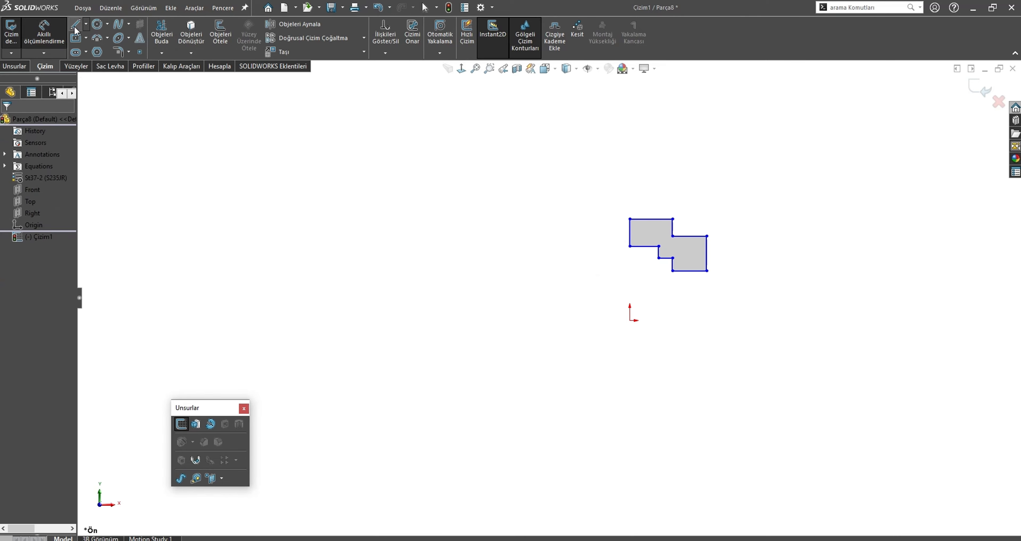
# Draw a horizontal line about 186 mm long leftward from the origin and convert it to construction geometry
pyautogui.click(75, 26)
pyautogui.click(631, 320)
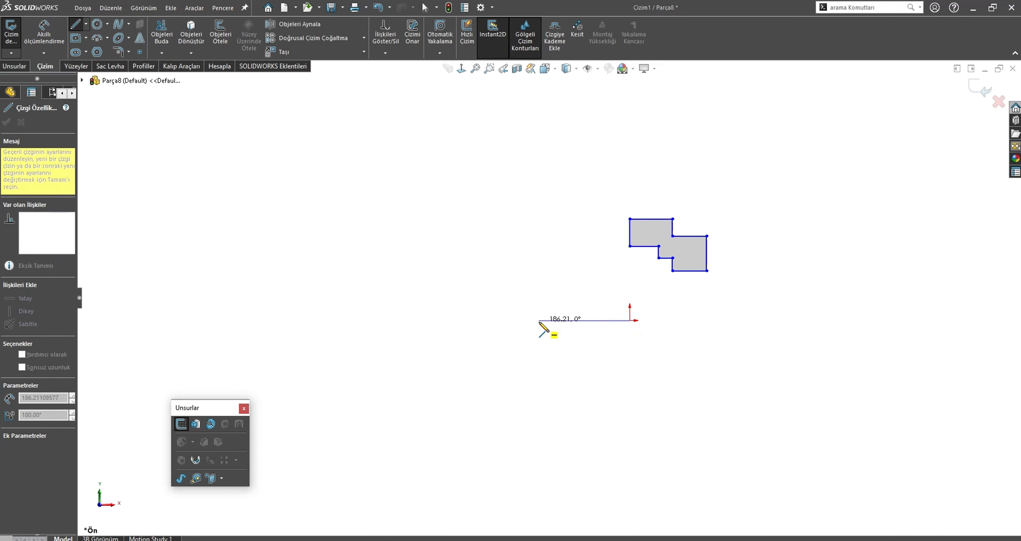
pyautogui.click(539, 320)
pyautogui.press('Escape')
pyautogui.press('s')
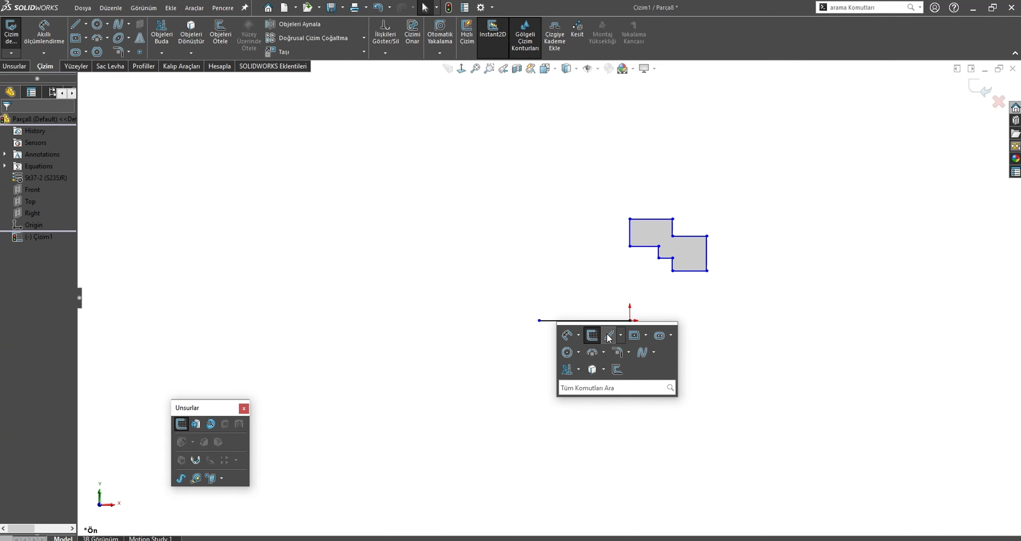
pyautogui.click(563, 320)
pyautogui.click(609, 289)
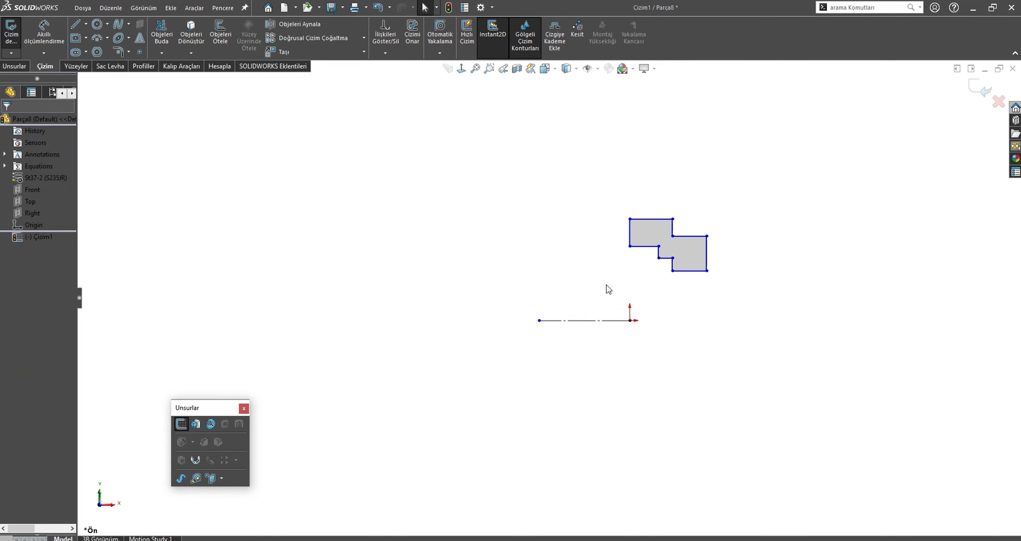
# Dimension the diameter of the recess edge at the profile's open left side about the construction centerline as 42 mm
pyautogui.press('s')
pyautogui.click(626, 305)
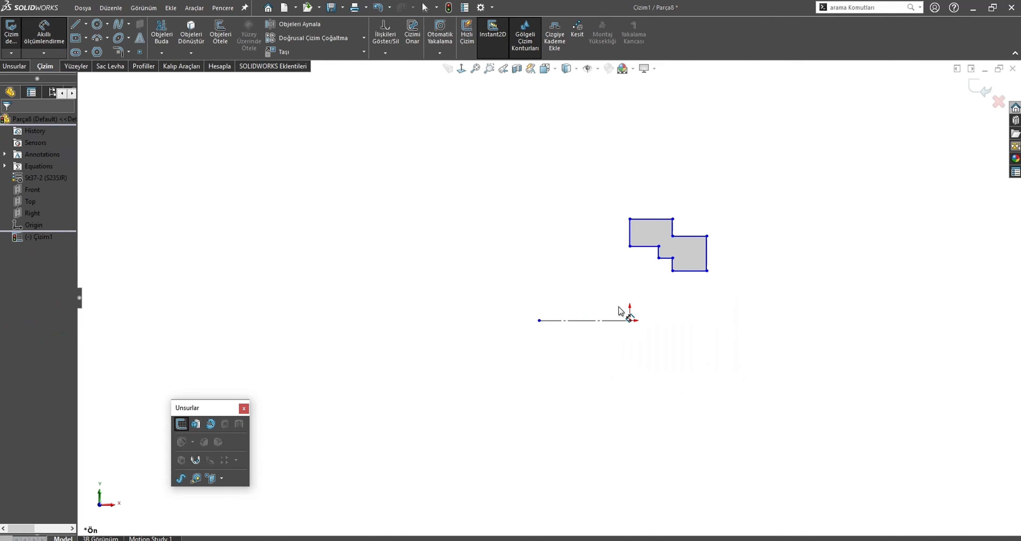
pyautogui.click(616, 319)
pyautogui.click(643, 248)
pyautogui.click(455, 387)
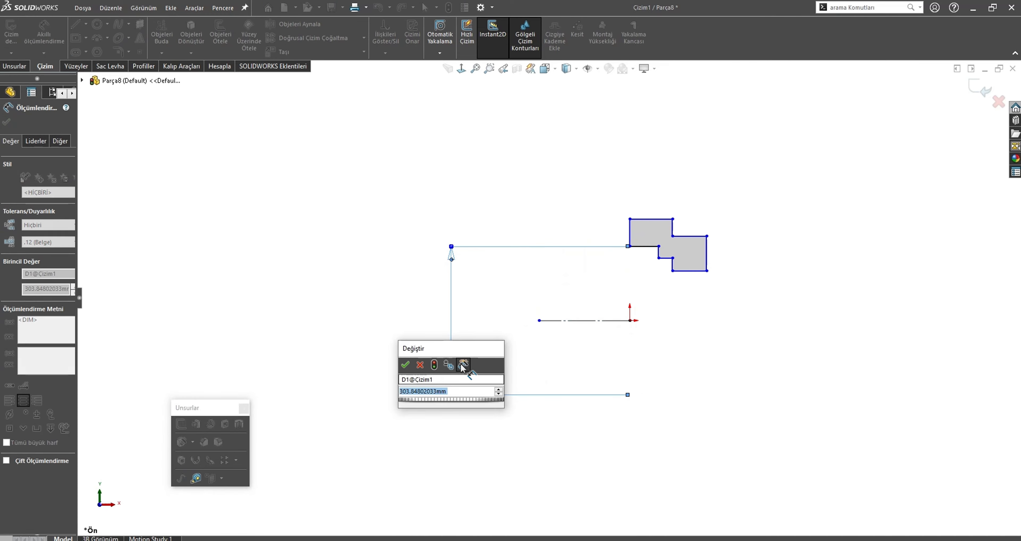
pyautogui.write('42')
pyautogui.press('Return')
pyautogui.press('Escape')
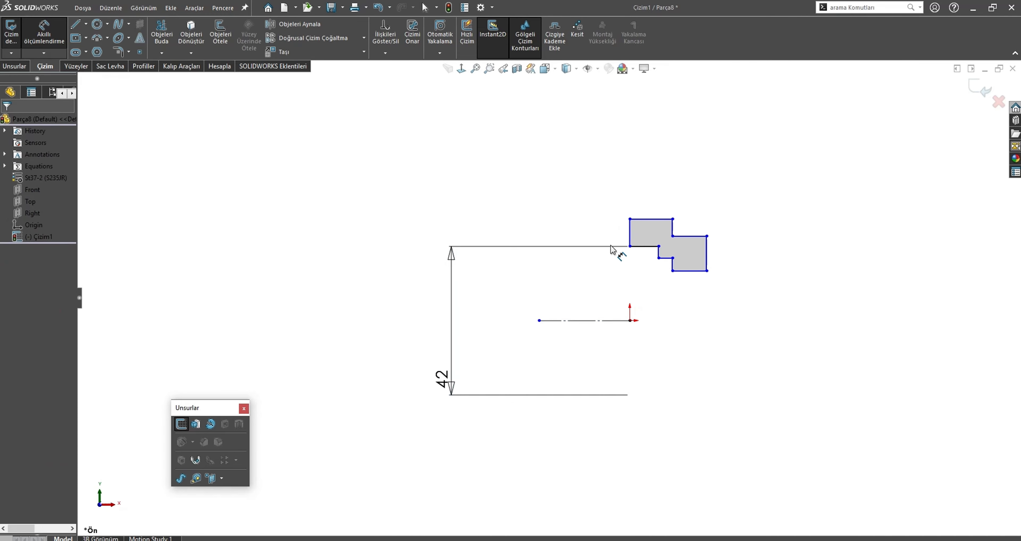
# Dimension the horizontal length of the 42 mm diameter recess edge as 12 mm
pyautogui.click(648, 247)
pyautogui.click(554, 133)
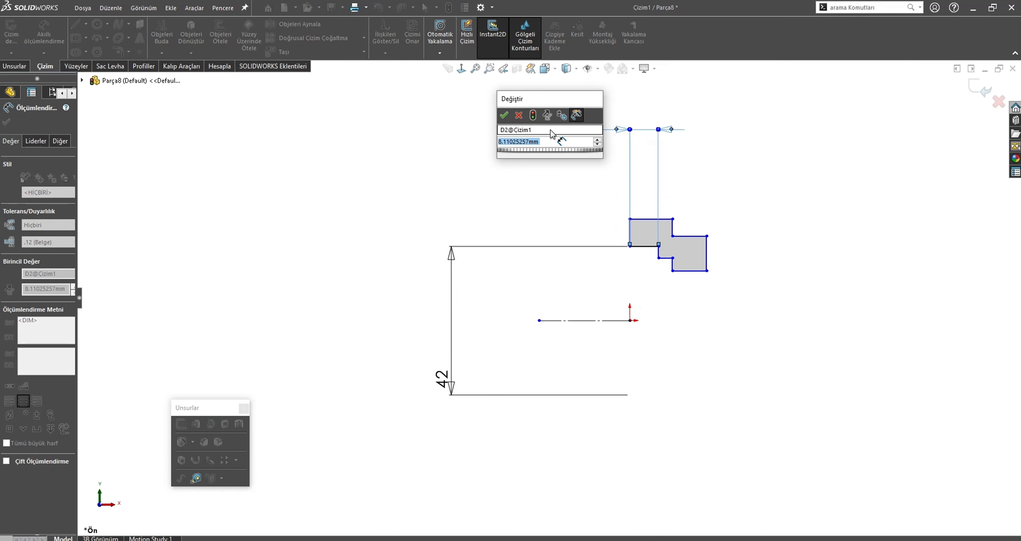
pyautogui.write('12')
pyautogui.press('Return')
pyautogui.press('Escape')
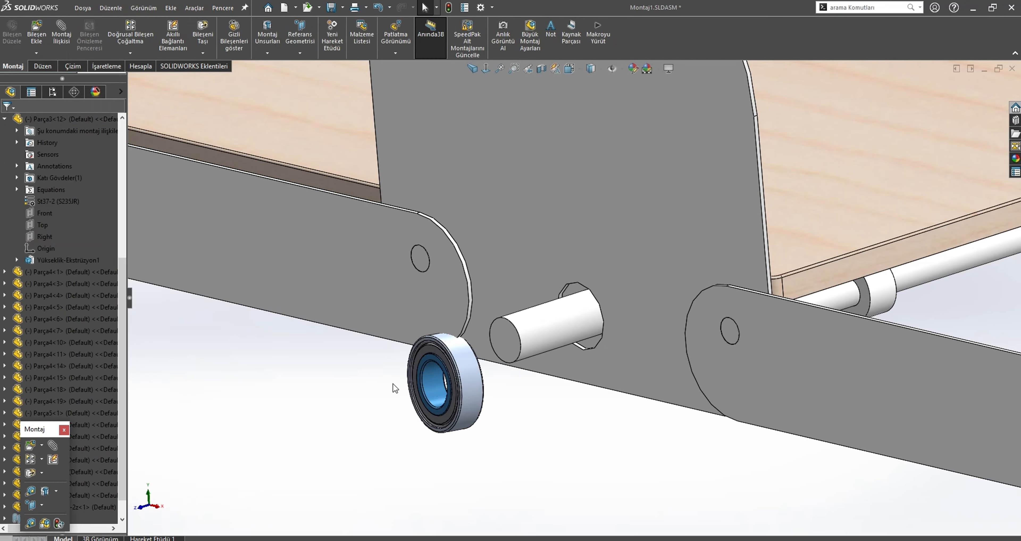
# Examine the bearing's outer ring and side faces in the Montaj1 assembly and return to the housing part's sketch
pyautogui.scroll(-6, 394, 384)
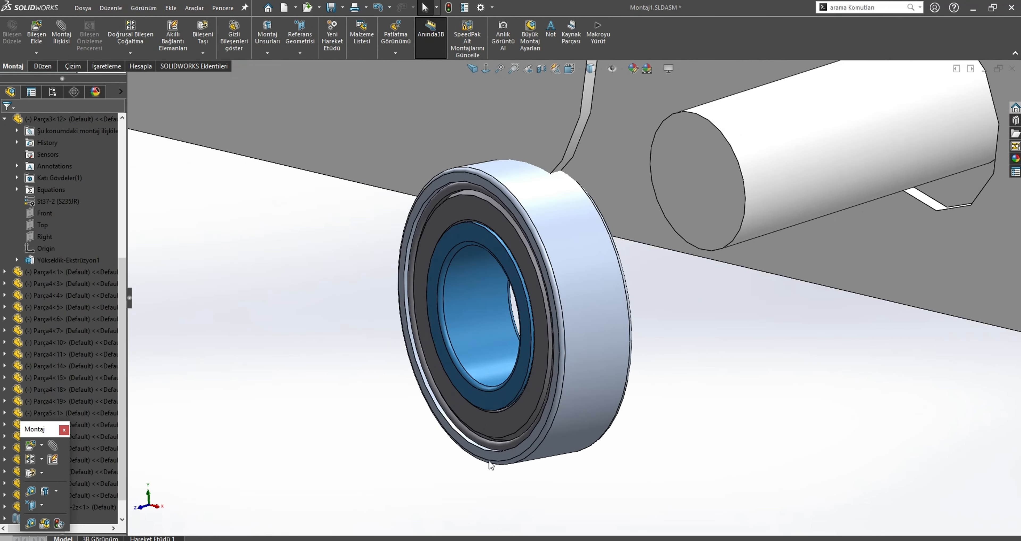
pyautogui.click(490, 457)
pyautogui.moveTo(487, 449); pyautogui.dragTo(413, 412, button='middle')
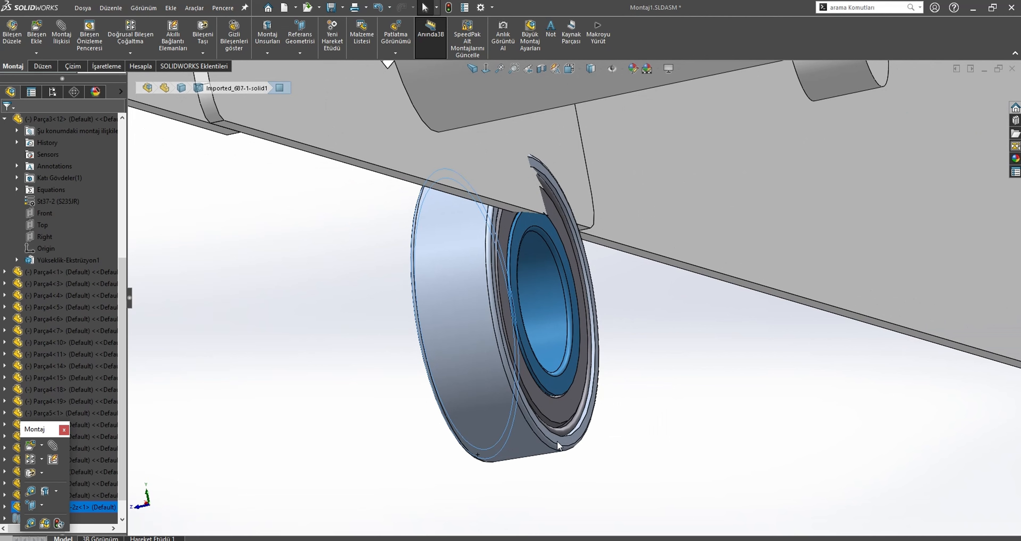
pyautogui.press('Escape')
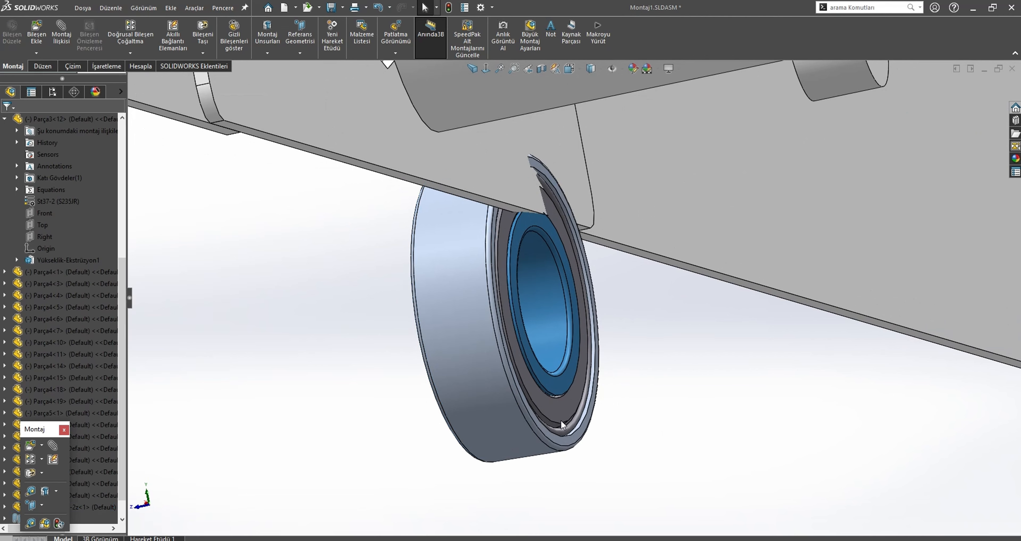
pyautogui.click(559, 422)
pyautogui.press('Escape')
pyautogui.hotkey('ctrl', 'Tab')
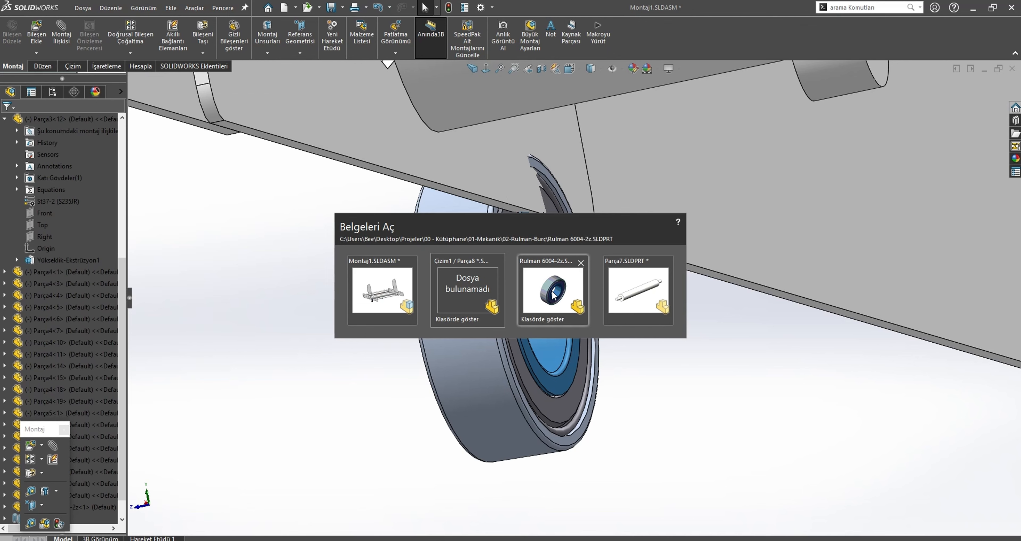
pyautogui.click(459, 287)
# Dimension the diameter of the short inner shoulder edge beside the bearing recess about the centerline and set it to 35 mm
pyautogui.press('s')
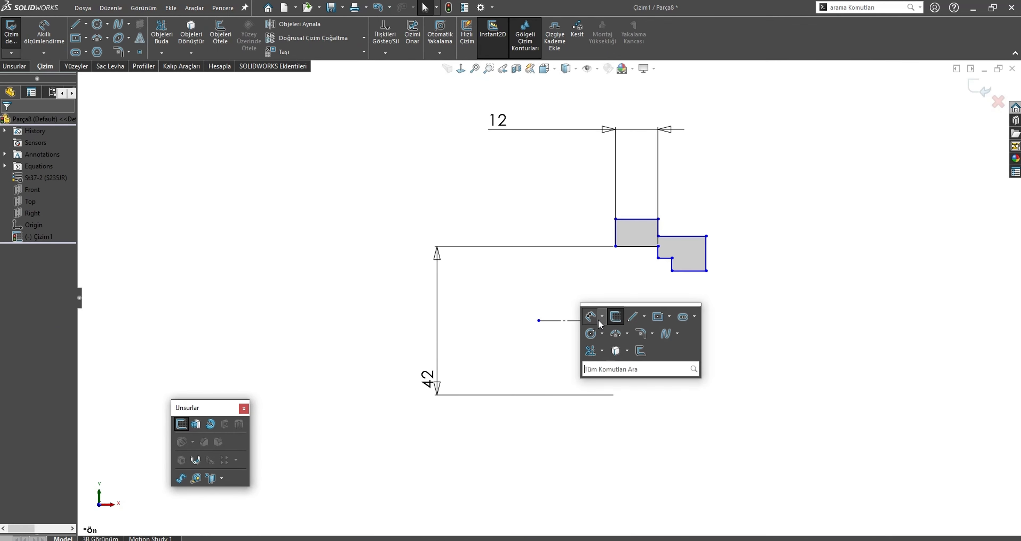
pyautogui.click(598, 319)
pyautogui.click(666, 258)
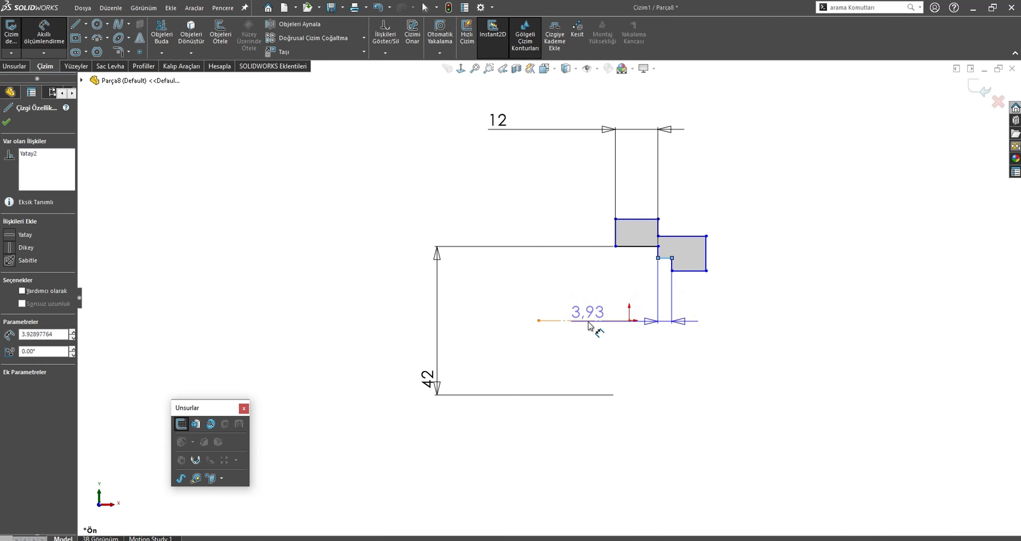
pyautogui.click(591, 320)
pyautogui.click(651, 472)
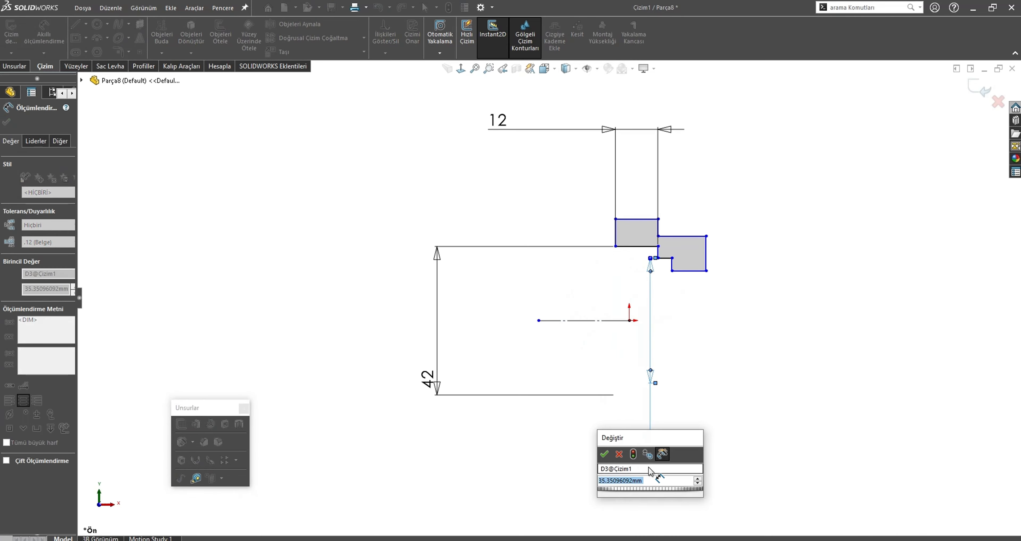
pyautogui.write('40')
pyautogui.press('Return')
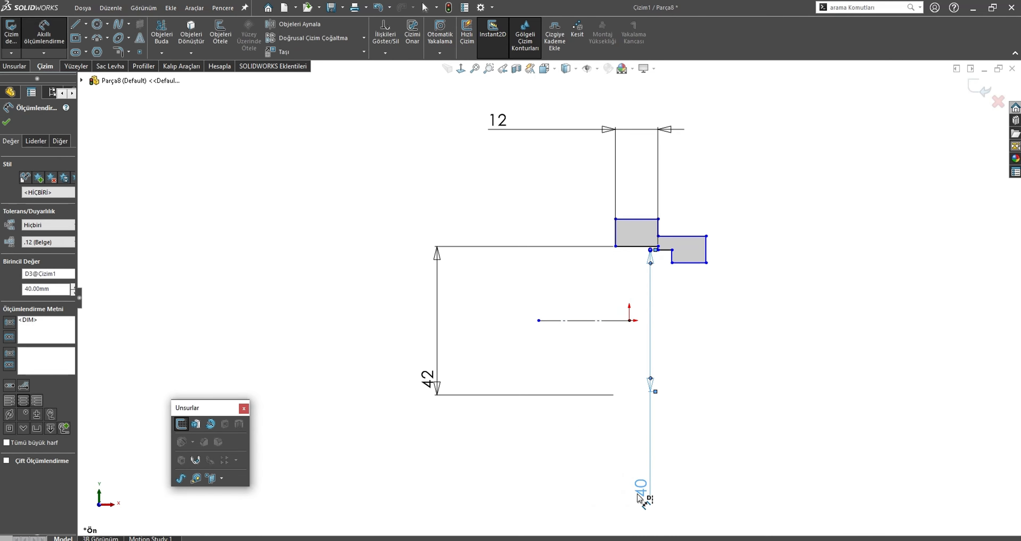
pyautogui.doubleClick(643, 491)
pyautogui.write('38')
pyautogui.press('Return')
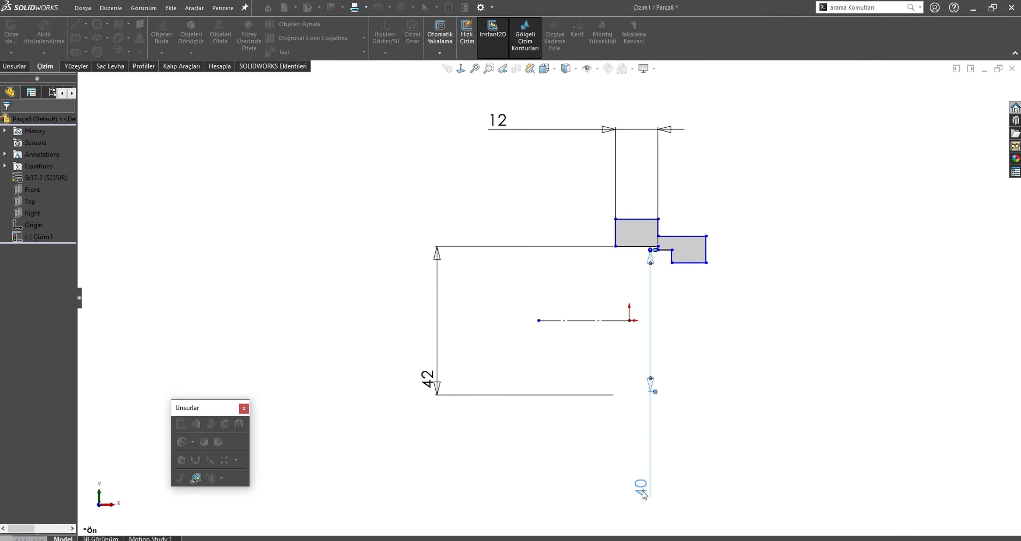
pyautogui.click(718, 402)
# Dimension the diameter of the narrow end's outer edge about the centerline as 30 mm
pyautogui.scroll(-3, 666, 302)
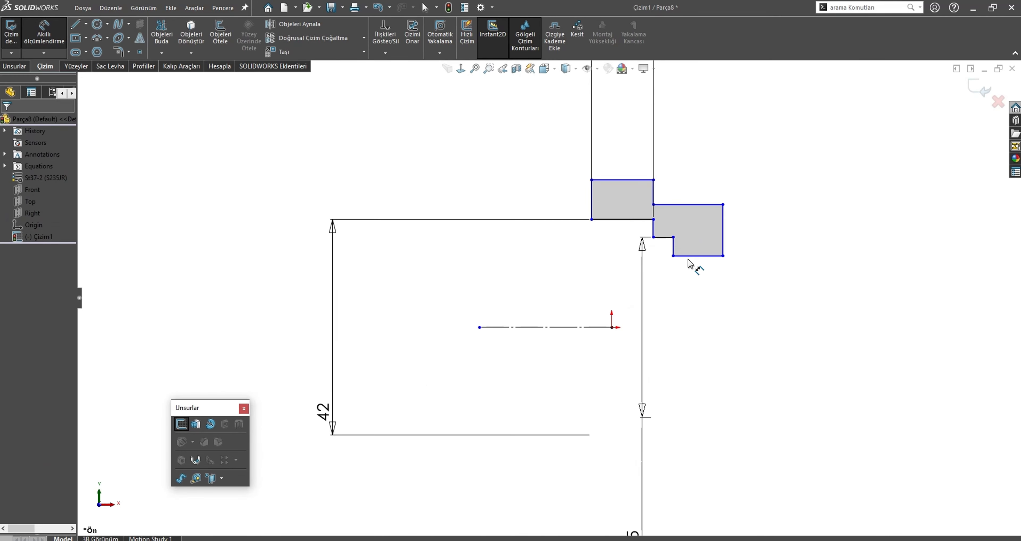
pyautogui.click(696, 205)
pyautogui.click(555, 327)
pyautogui.click(817, 337)
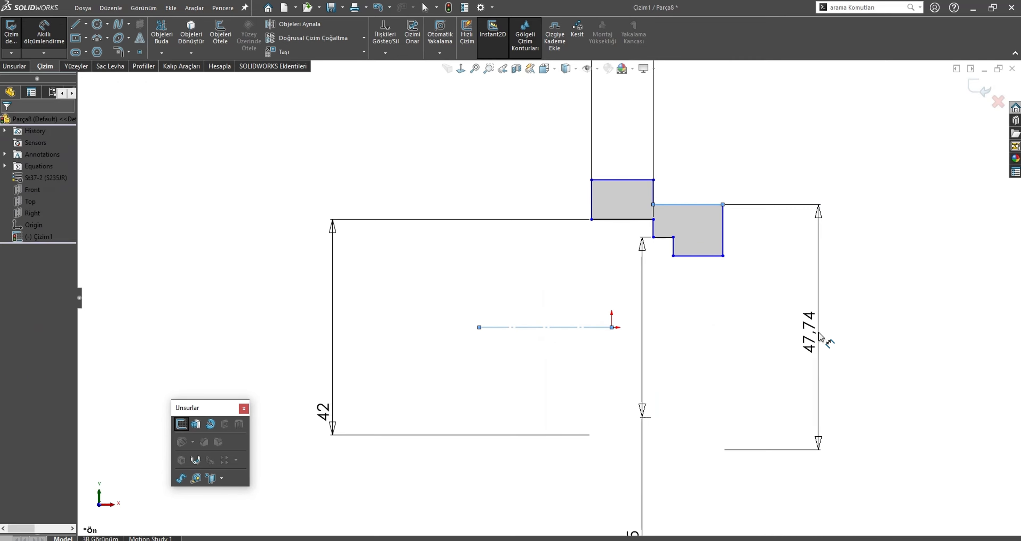
pyautogui.write('30')
pyautogui.press('Return')
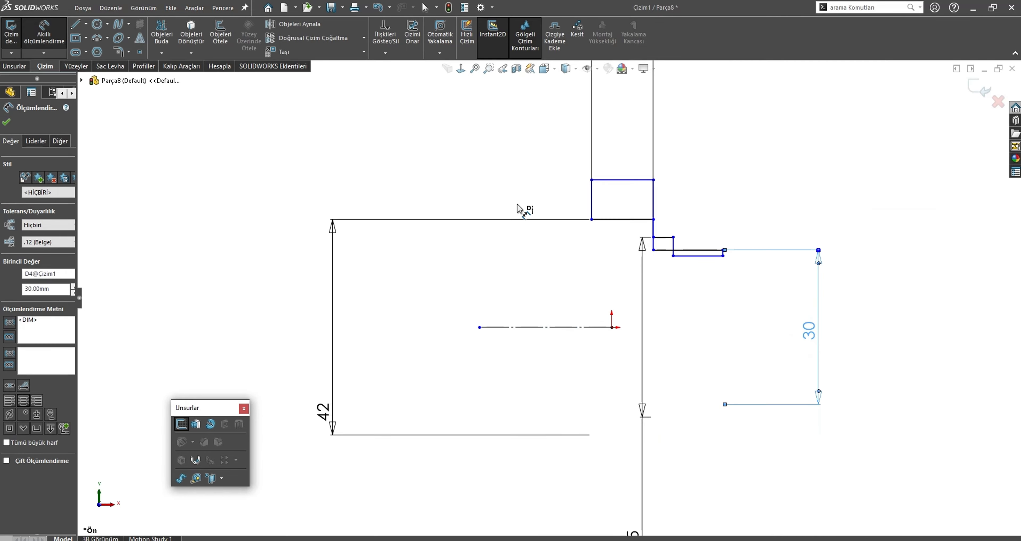
# Reshape the profile by moving the outer shoulder's vertical edge outward past the inner step and lowering the bore edge toward the centerline
pyautogui.press('Escape')
pyautogui.moveTo(654, 251)
pyautogui.mouseDown()
pyautogui.moveTo(700, 228)
pyautogui.moveTo(683, 267)
pyautogui.mouseUp()
pyautogui.press('Escape')
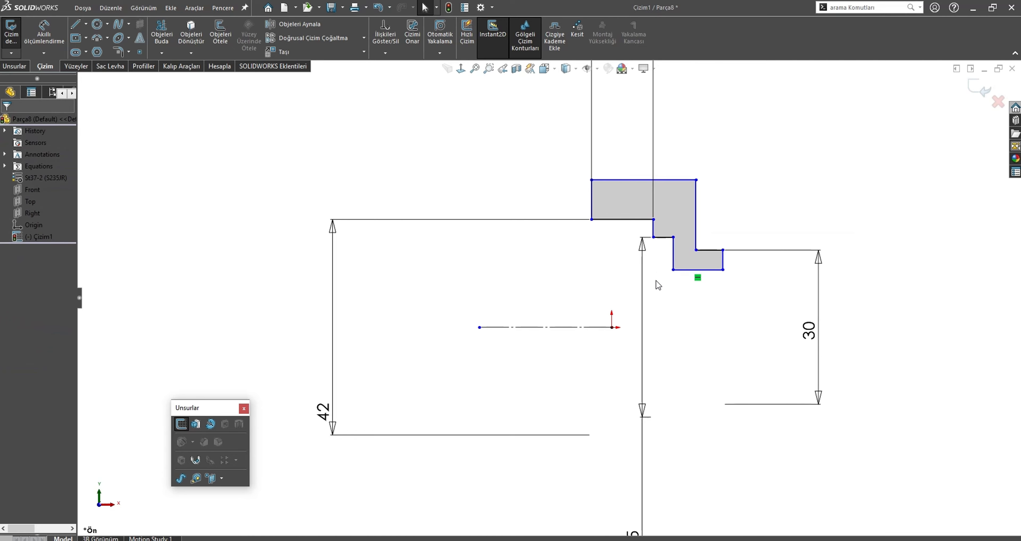
# Dimension the diameter of the profile's lowest edge, the bore, about the centerline as 22 mm
pyautogui.press('s')
pyautogui.click(673, 293)
pyautogui.click(698, 270)
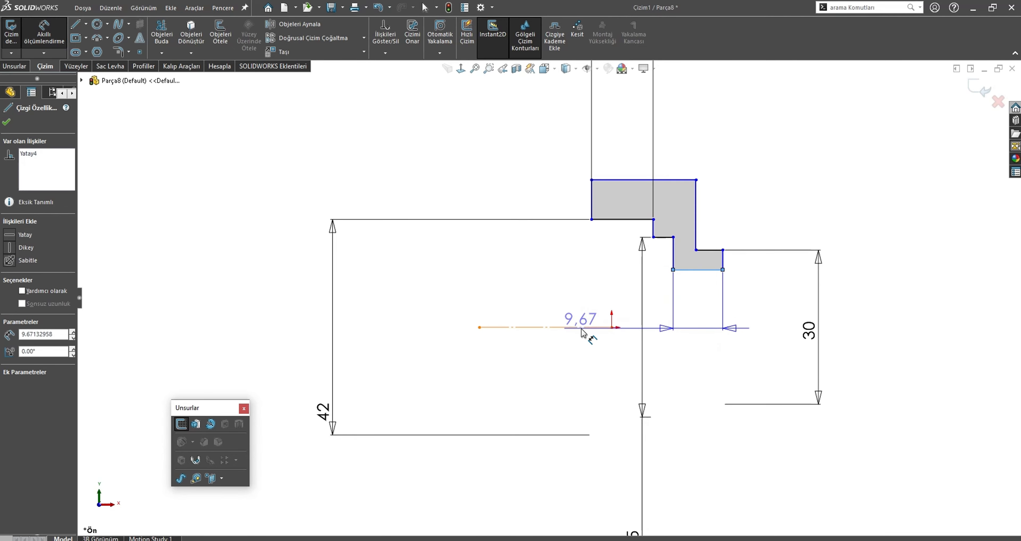
pyautogui.click(702, 438)
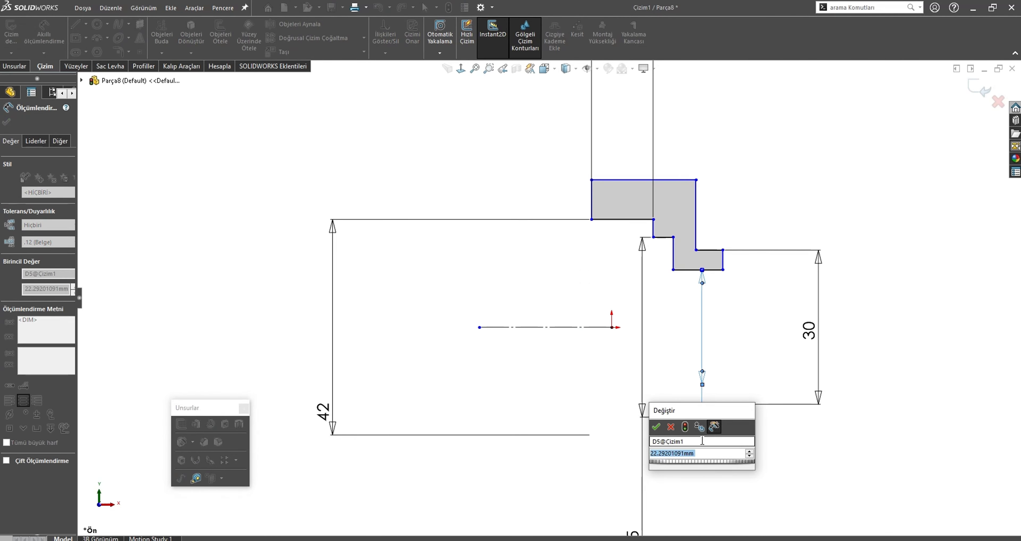
pyautogui.write('2')
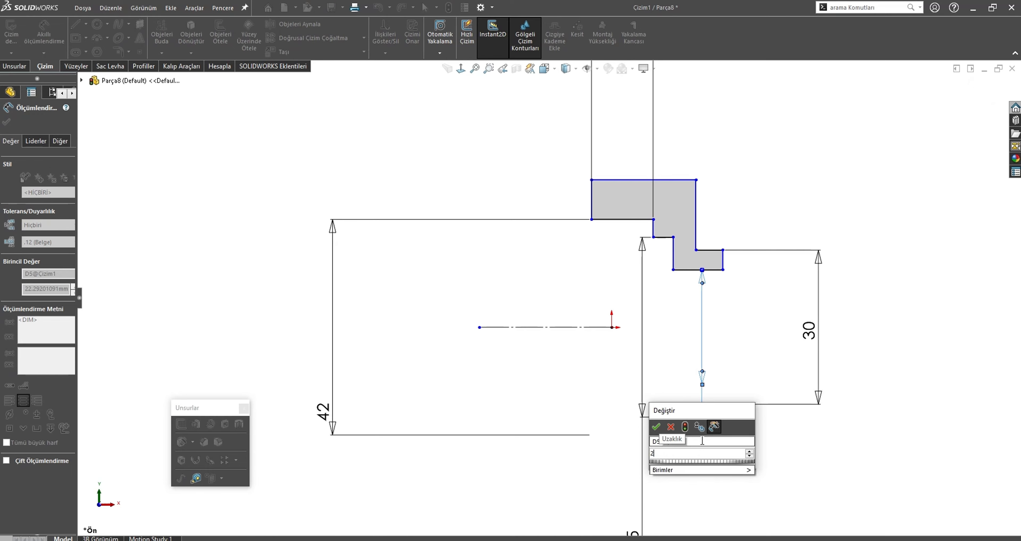
pyautogui.write('2')
pyautogui.press('Return')
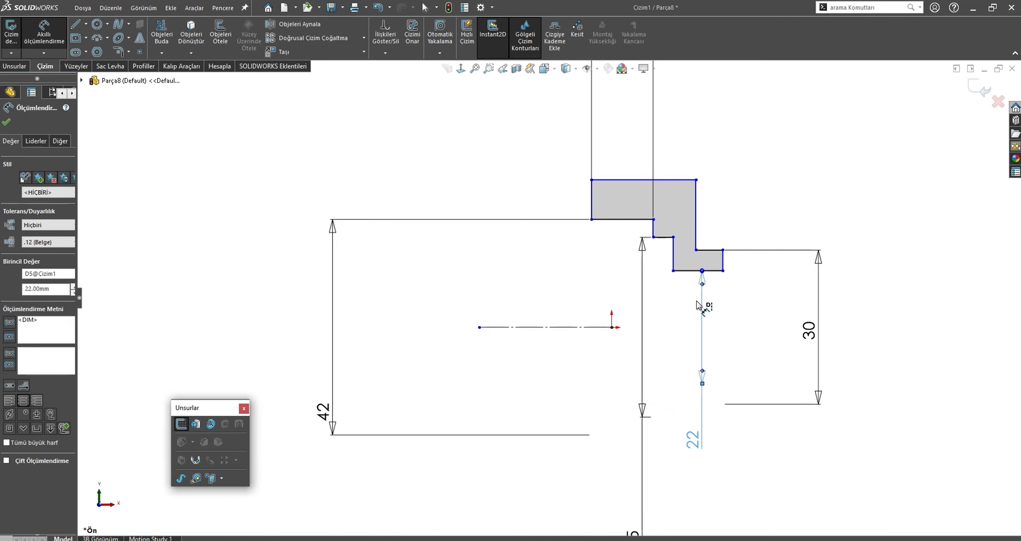
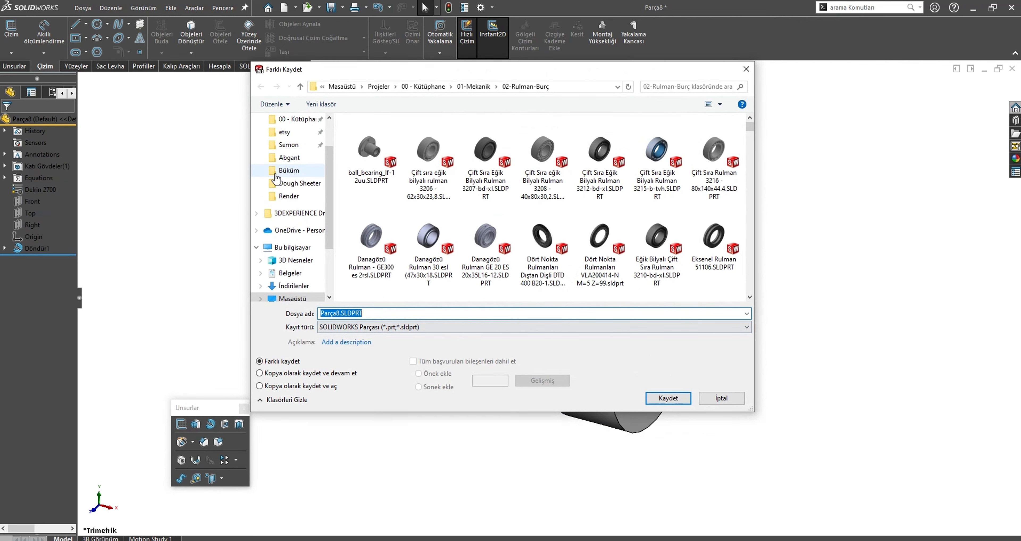
# Save the revolved part as Parça8.SLDPRT in the Dough Sheeter folder and switch to the Montaj1 assembly
pyautogui.click(291, 184)
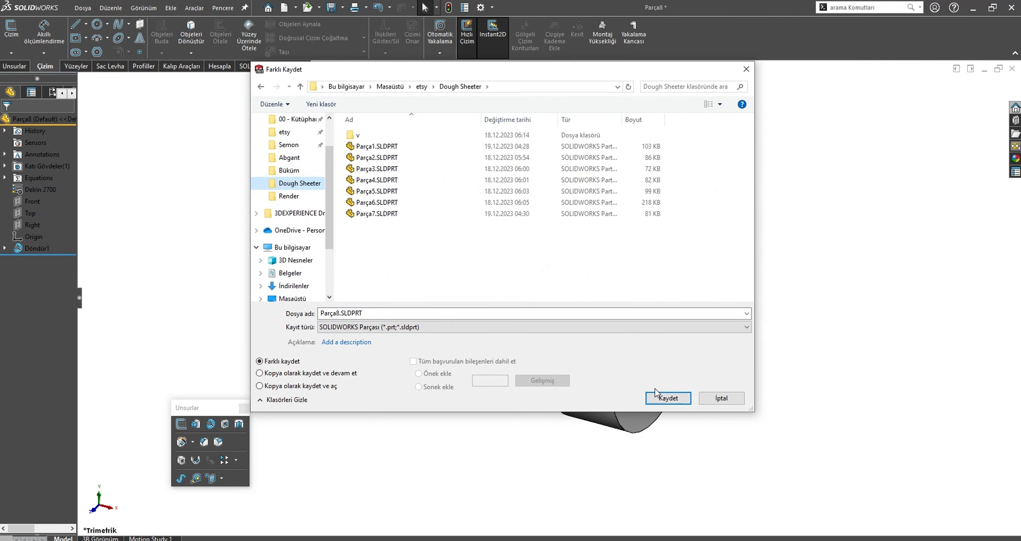
pyautogui.click(668, 398)
pyautogui.hotkey('ctrl', 'Tab')
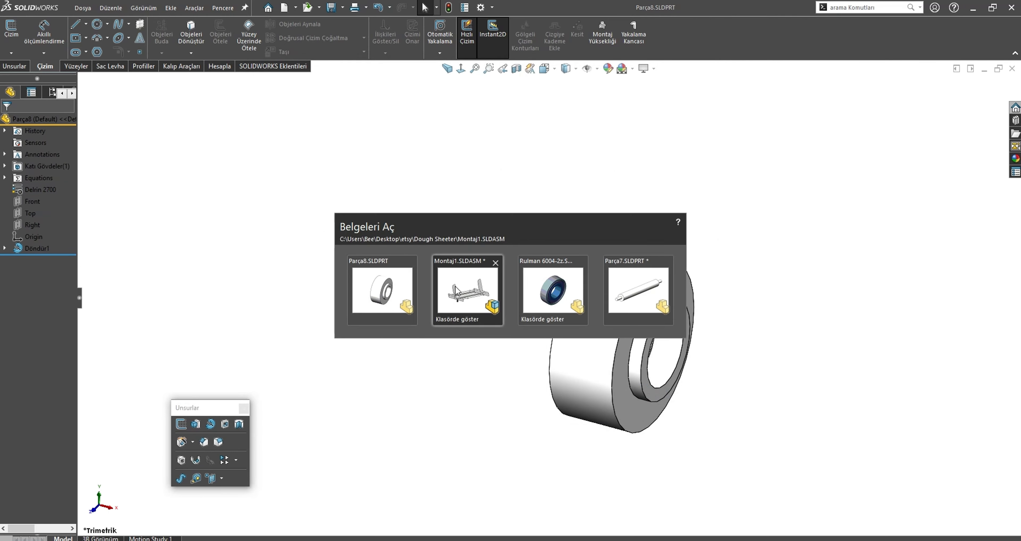
pyautogui.click(454, 306)
# Insert Parça8 into the assembly and move it beside the bearing near the roller's shaft end
pyautogui.click(36, 37)
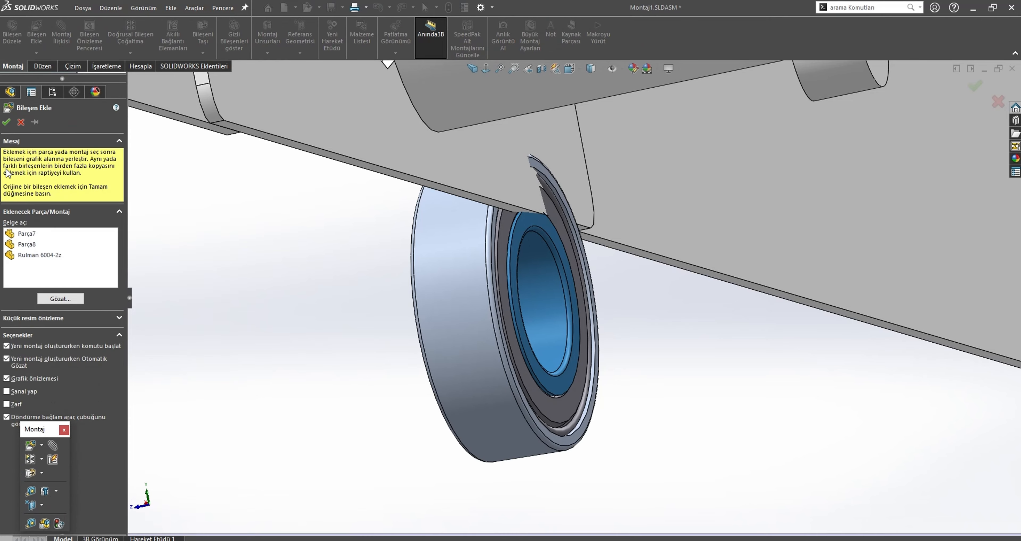
pyautogui.click(24, 244)
pyautogui.scroll(6, 579, 262)
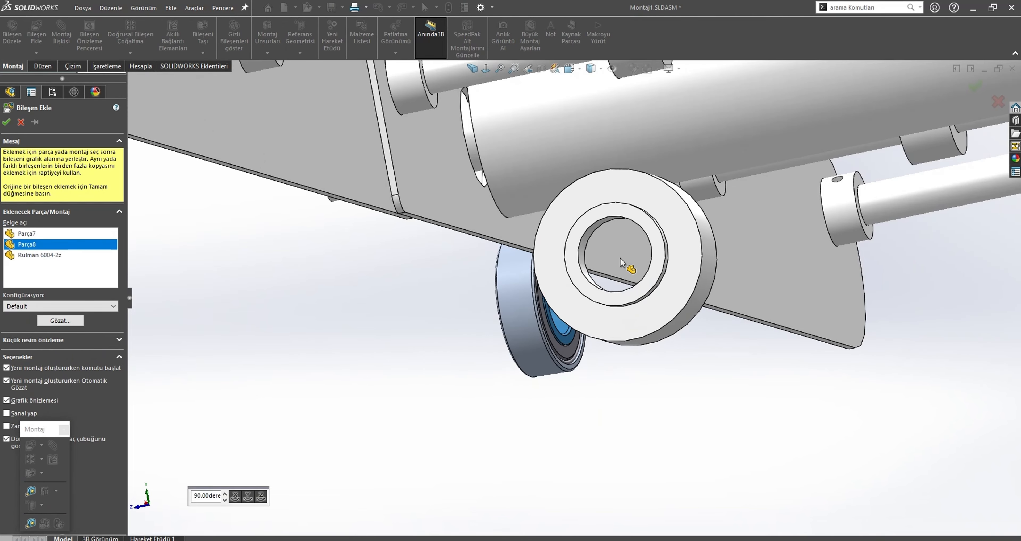
pyautogui.click(426, 293)
pyautogui.moveTo(506, 323); pyautogui.dragTo(801, 465, button='middle')
pyautogui.click(764, 466)
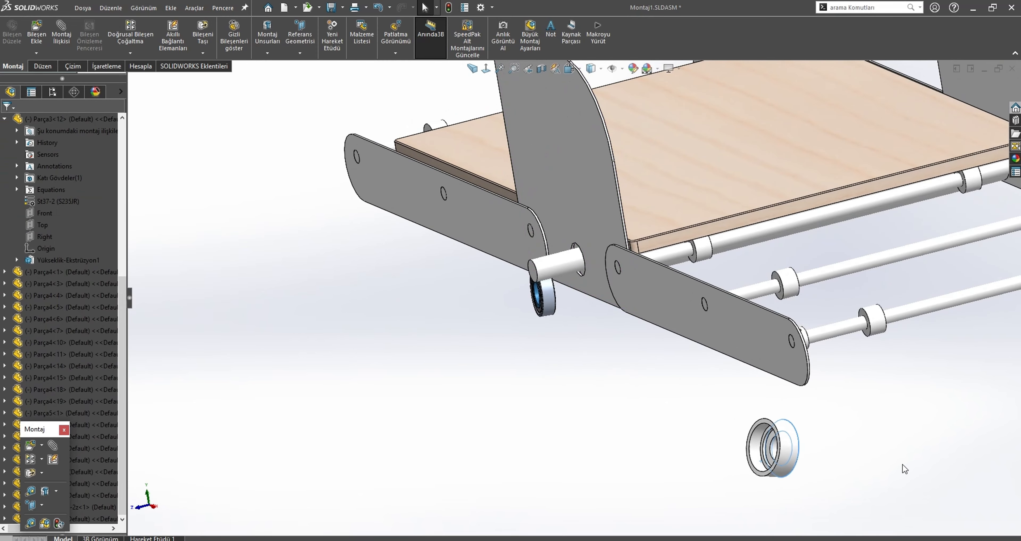
pyautogui.moveTo(785, 432); pyautogui.dragTo(476, 296)
# Apply a near-black color from the grayscale palette to the whole Parça8 housing at part document level
pyautogui.scroll(-3, 521, 290)
pyautogui.click(554, 348)
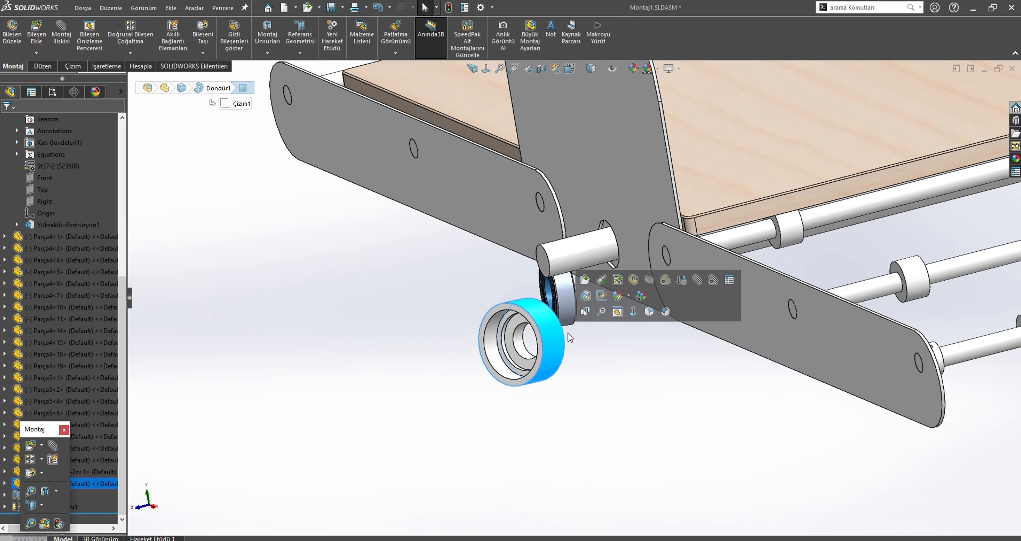
pyautogui.click(620, 297)
pyautogui.click(634, 362)
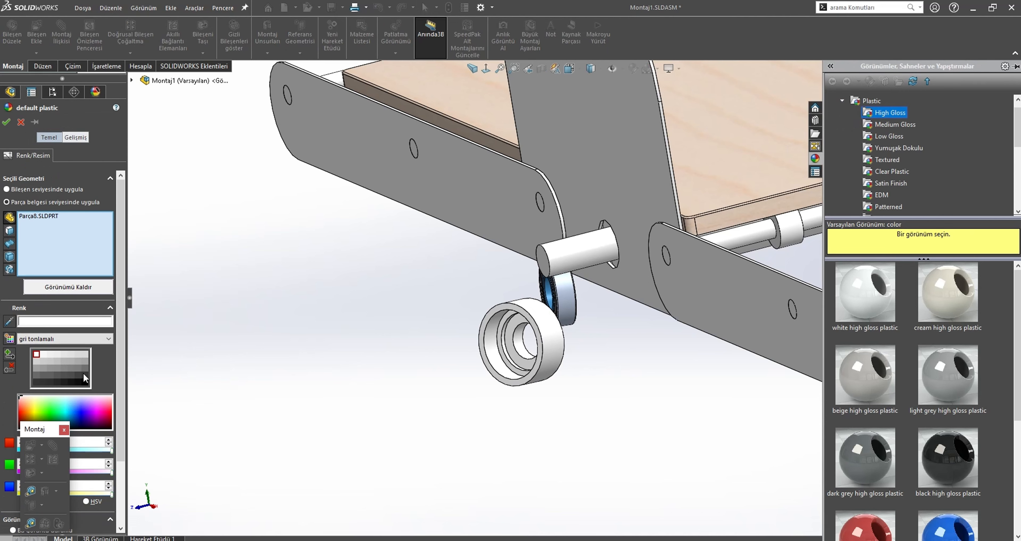
pyautogui.click(85, 375)
pyautogui.click(6, 122)
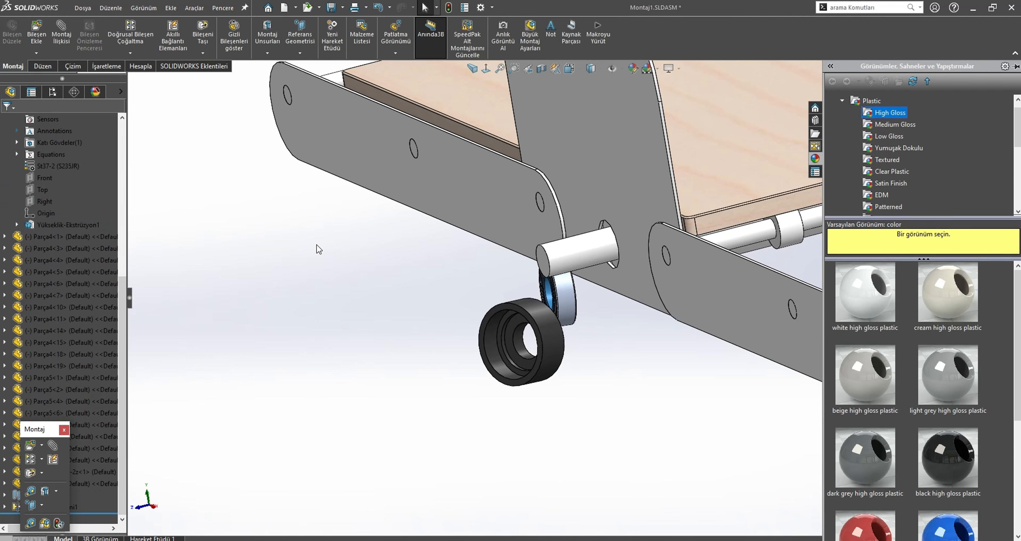
# Mate the housing's outer cylindrical face concentric with the side plate's shaft hole
pyautogui.scroll(-3, 570, 339)
pyautogui.click(506, 335)
pyautogui.scroll(5, 579, 218)
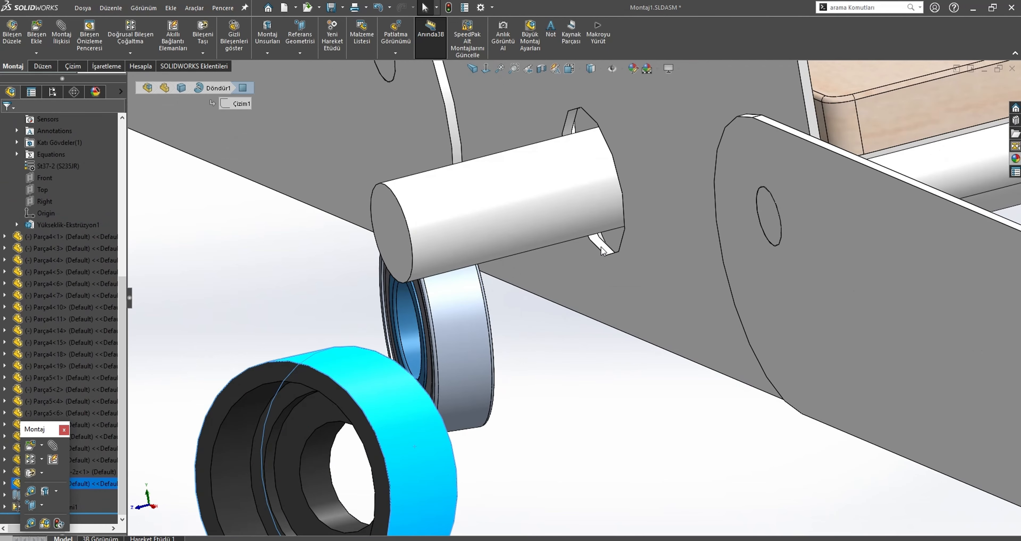
pyautogui.keyDown('ctrl'); pyautogui.click(601, 246); pyautogui.keyUp('ctrl')
pyautogui.click(670, 237)
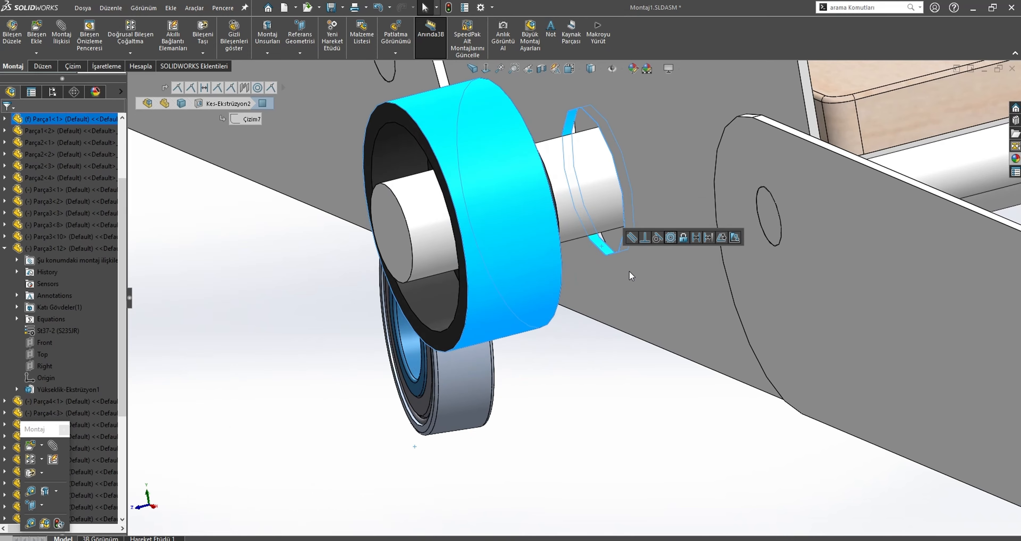
# Mate the loose bearing's outer cylindrical face concentric with the roller's shaft
pyautogui.moveTo(660, 239); pyautogui.dragTo(669, 398, button='middle')
pyautogui.click(519, 350)
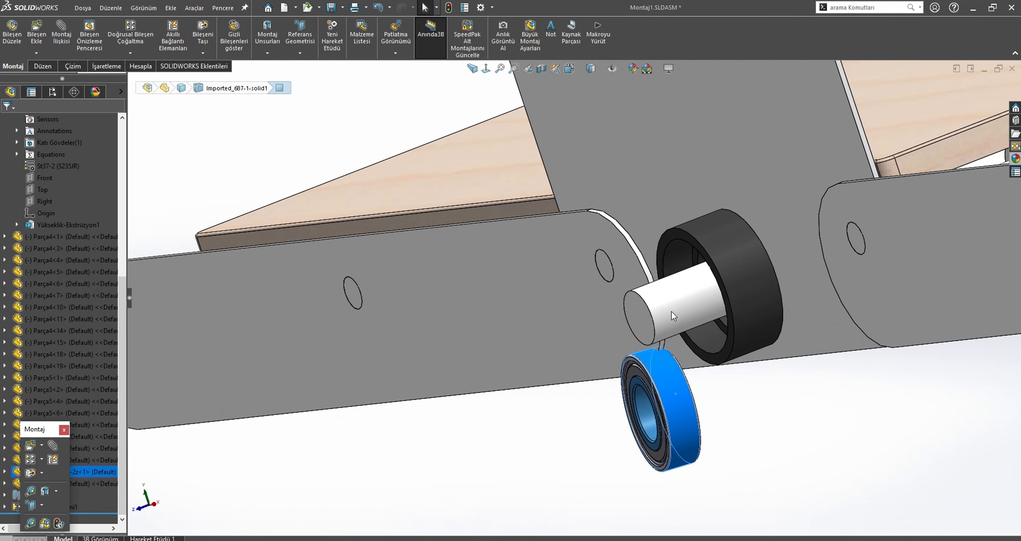
pyautogui.click(711, 286)
pyautogui.click(710, 279)
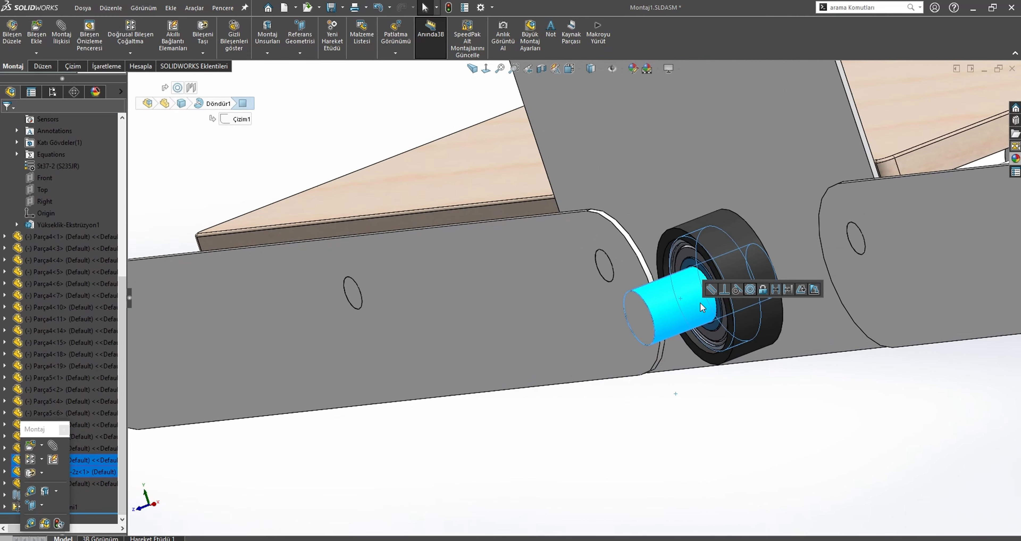
# Pull the bearing out along the shaft and mate its inner side face coincident with the housing's internal shoulder
pyautogui.scroll(-2, 710, 340)
pyautogui.moveTo(689, 323); pyautogui.dragTo(639, 286)
pyautogui.click(714, 306)
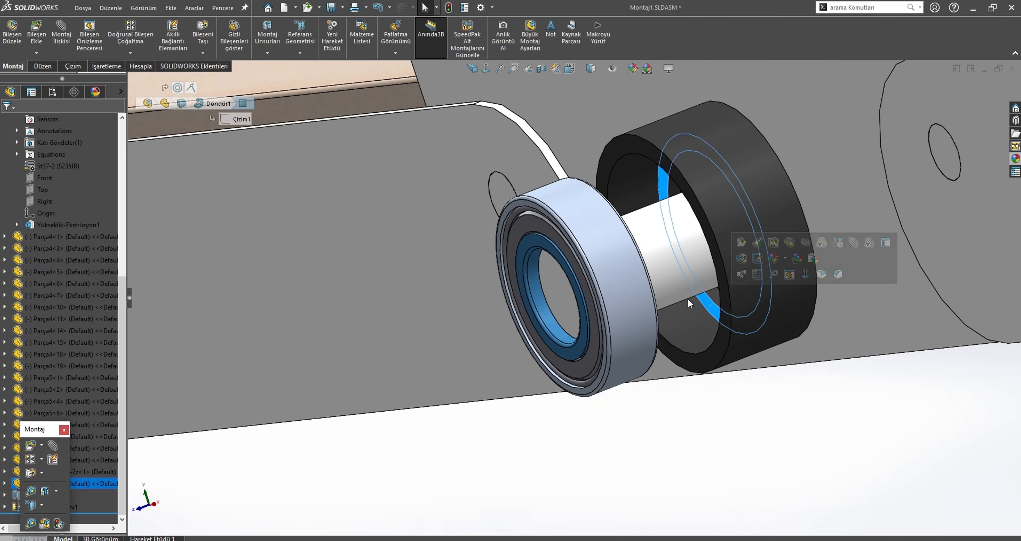
pyautogui.moveTo(714, 307); pyautogui.dragTo(561, 349, button='middle')
pyautogui.keyDown('ctrl'); pyautogui.click(560, 349); pyautogui.keyUp('ctrl')
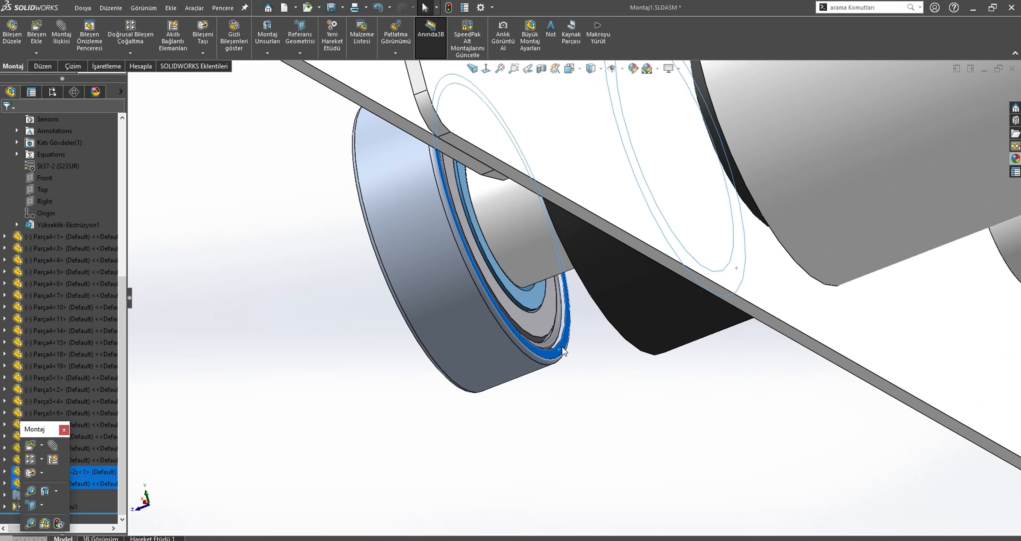
pyautogui.press('Tab')
pyautogui.scroll(5, 508, 275)
pyautogui.click(518, 284)
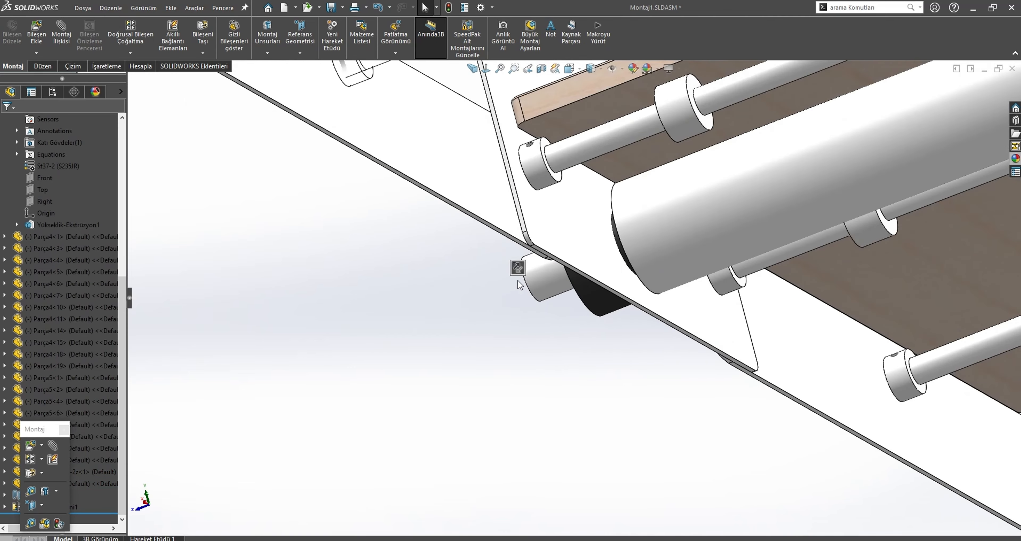
# Place a second copy of the bearing in free space in front of the roller's shaft end
pyautogui.moveTo(583, 311); pyautogui.dragTo(656, 367, button='middle')
pyautogui.scroll(-2, 593, 300)
pyautogui.scroll(3, 536, 247)
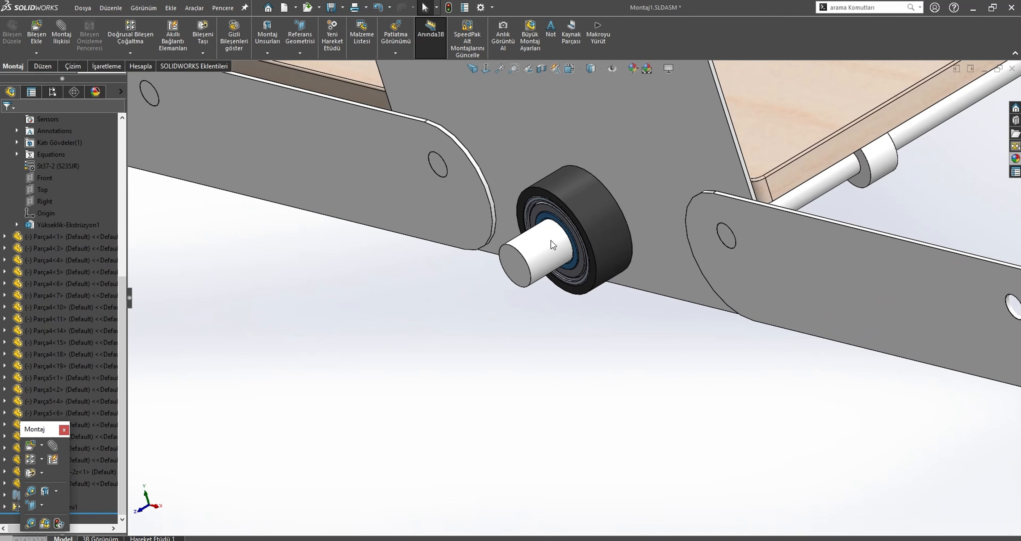
pyautogui.scroll(-3, 552, 243)
pyautogui.scroll(-2, 591, 290)
pyautogui.moveTo(602, 284); pyautogui.dragTo(403, 378)
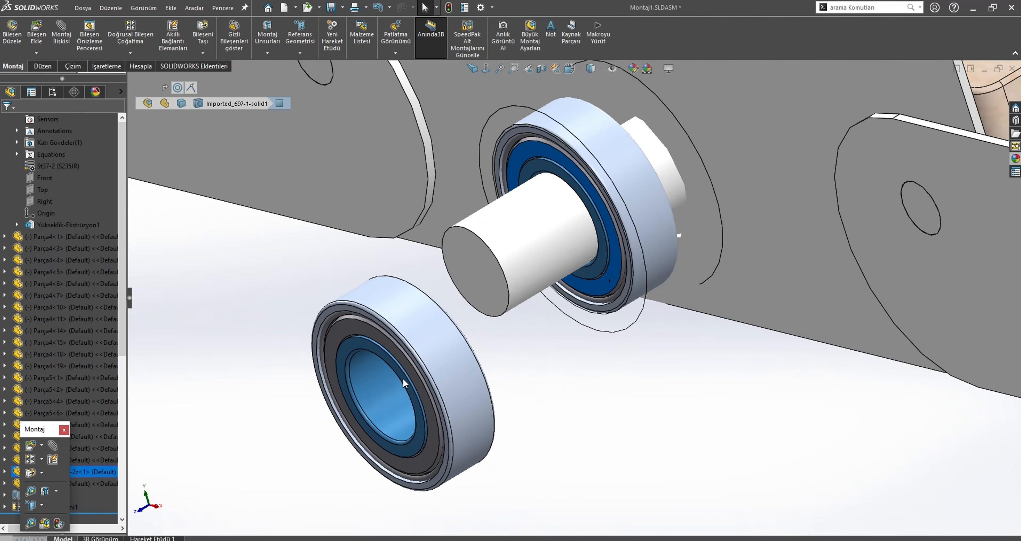
# Mate the copied bearing's outer cylindrical face concentric with the roller's shaft
pyautogui.click(534, 241)
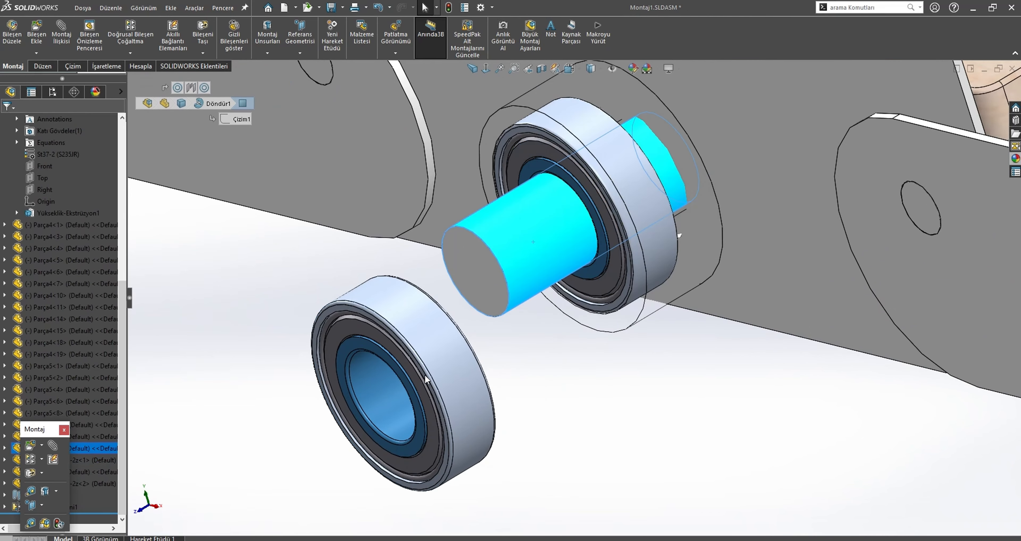
pyautogui.keyDown('ctrl'); pyautogui.click(445, 374); pyautogui.keyUp('ctrl')
pyautogui.click(512, 359)
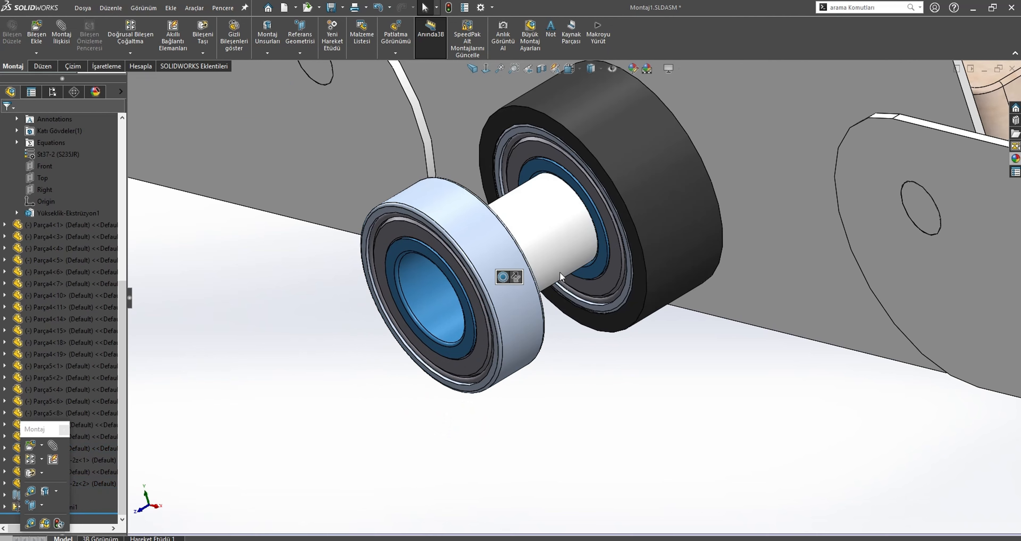
# Place a second copy of the black housing in free space beside the copied bearing
pyautogui.scroll(3, 567, 286)
pyautogui.click(624, 273)
pyautogui.keyDown('ctrl'); pyautogui.moveTo(629, 290); pyautogui.dragTo(395, 379); pyautogui.keyUp('ctrl')
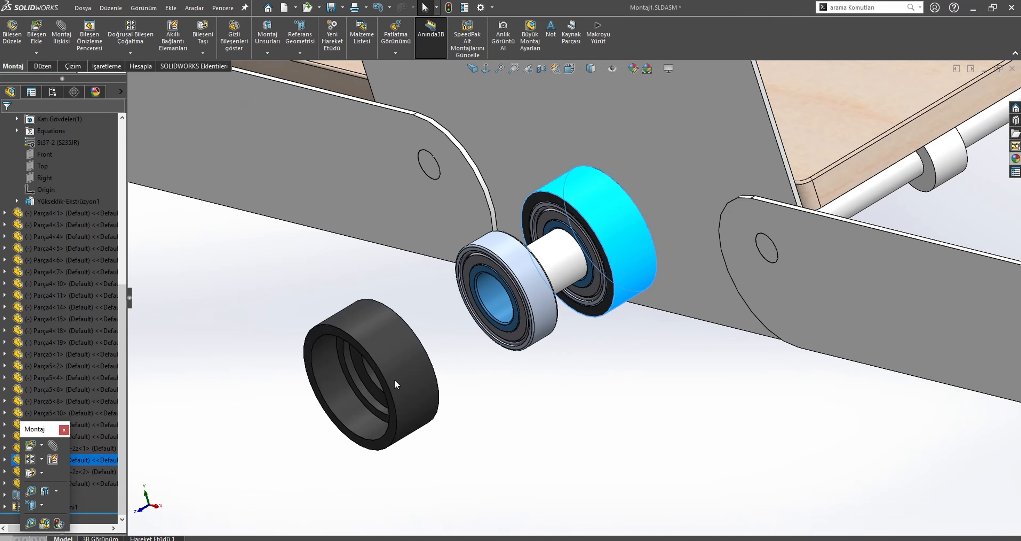
# Mate the copied housing's outer cylindrical face concentric with the copied bearing's outer face
pyautogui.click(395, 384)
pyautogui.scroll(-3, 560, 289)
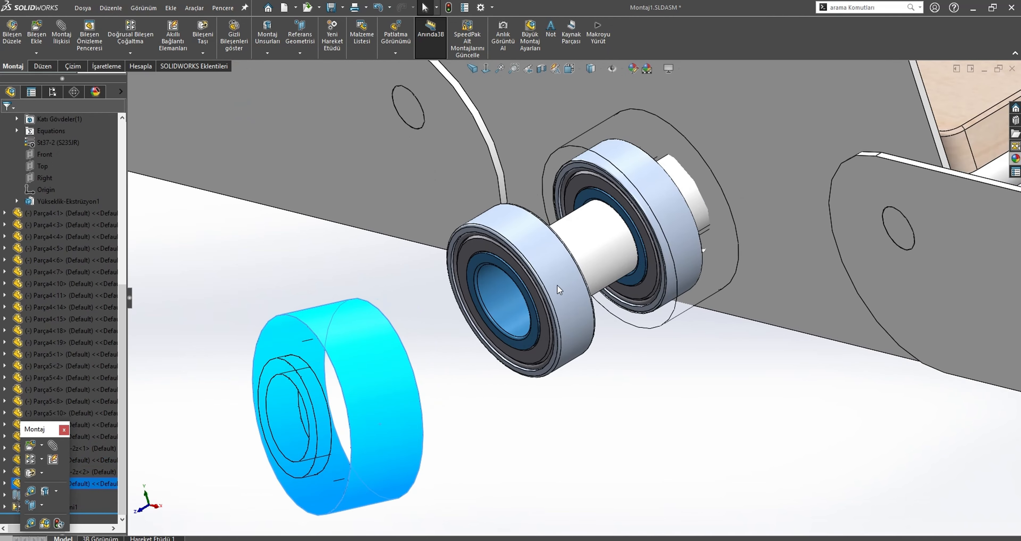
pyautogui.keyDown('ctrl'); pyautogui.click(560, 290); pyautogui.keyUp('ctrl')
pyautogui.click(627, 276)
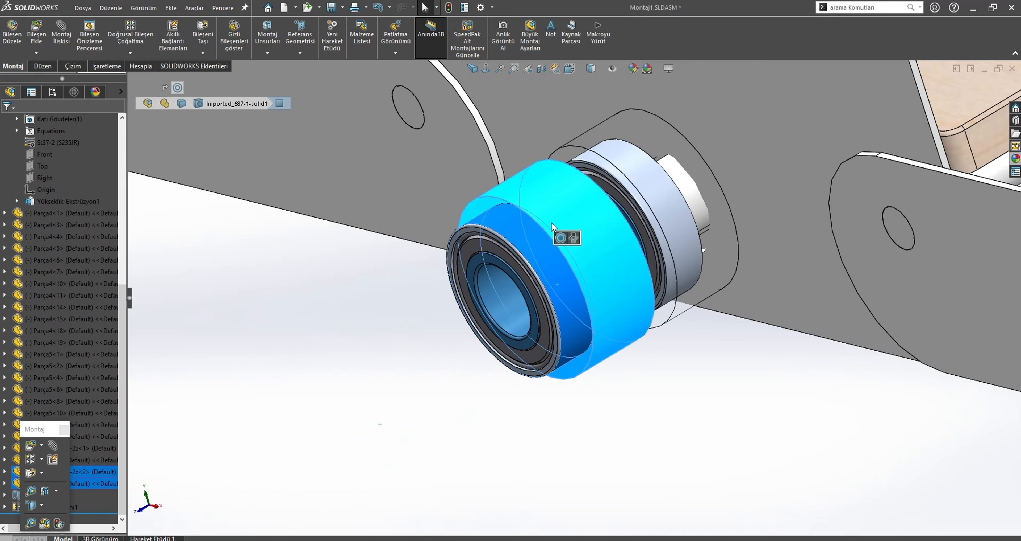
pyautogui.click(570, 228)
# Move the copied housing along the axis and mate its internal shoulder coincident with the copied bearing's side face
pyautogui.moveTo(362, 245); pyautogui.dragTo(166, 314)
pyautogui.scroll(-6, 556, 372)
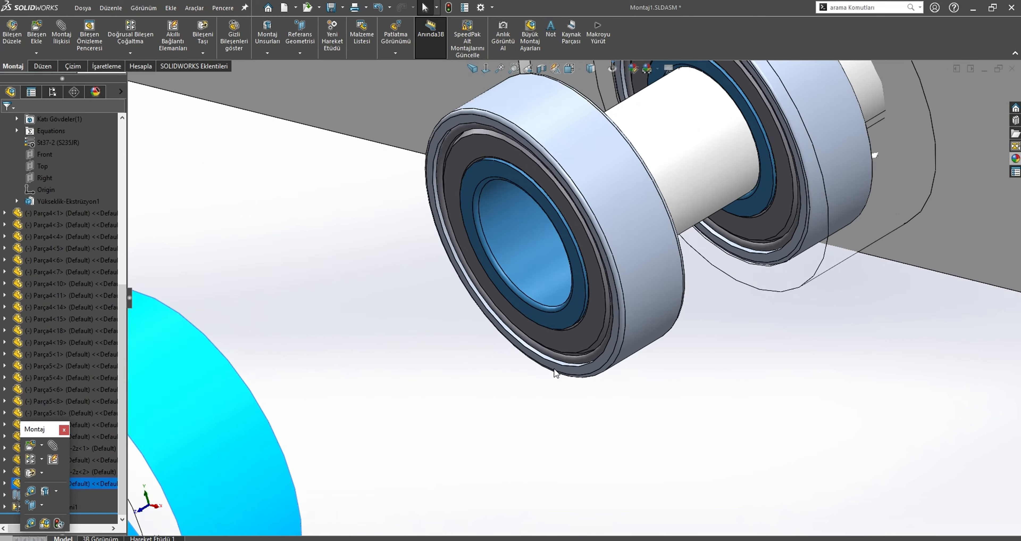
pyautogui.click(572, 361)
pyautogui.scroll(5, 571, 362)
pyautogui.moveTo(446, 355); pyautogui.dragTo(670, 332, button='middle')
pyautogui.click(379, 382)
pyautogui.click(631, 301)
# Mate the copied housing's flange face coincident with the outer face of the opposite side plate
pyautogui.scroll(6, 629, 293)
pyautogui.scroll(-3, 811, 255)
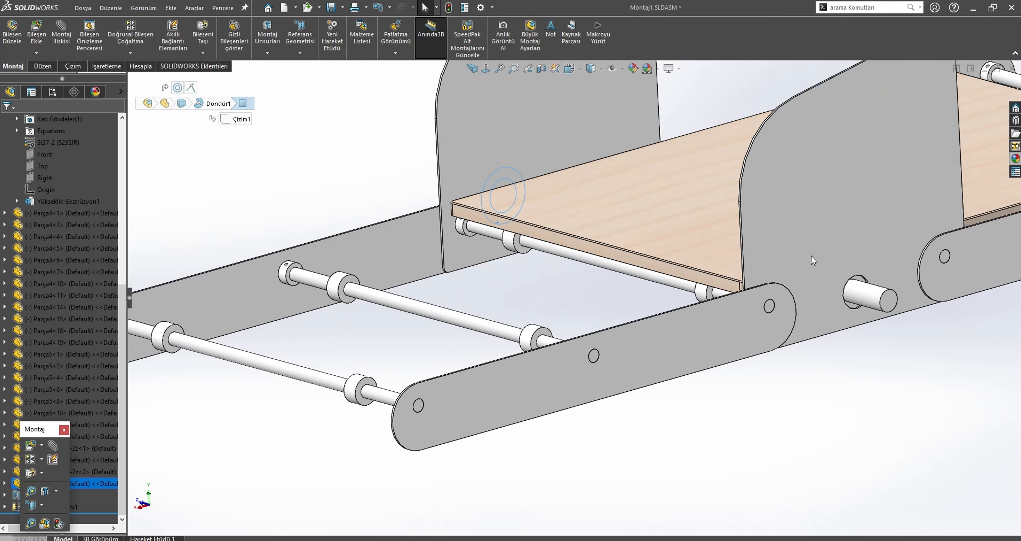
pyautogui.click(812, 255)
pyautogui.scroll(5, 842, 244)
pyautogui.click(775, 353)
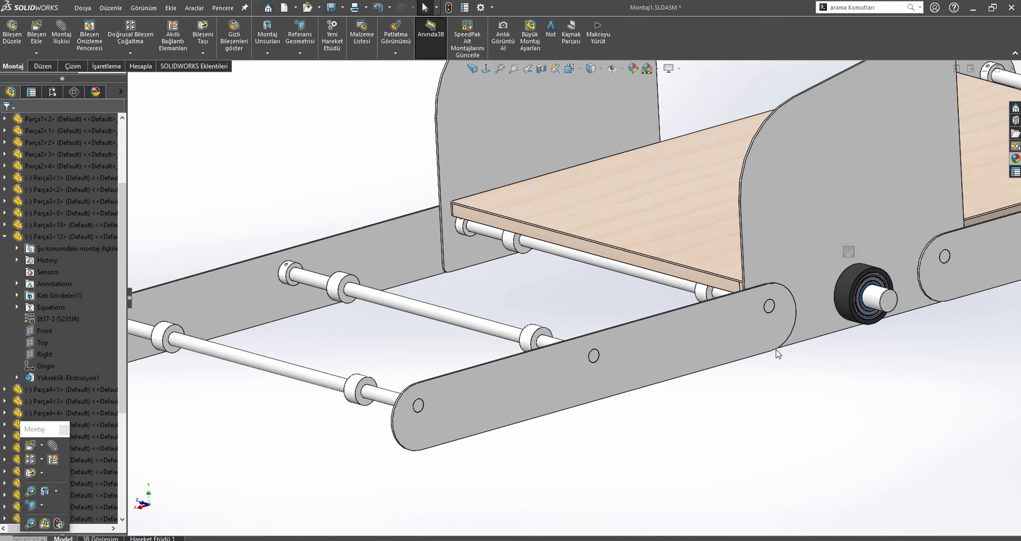
# Examine the side view of the roller end and its clearance to the side plate, housing and wooden board
pyautogui.moveTo(776, 353); pyautogui.dragTo(823, 431, button='middle')
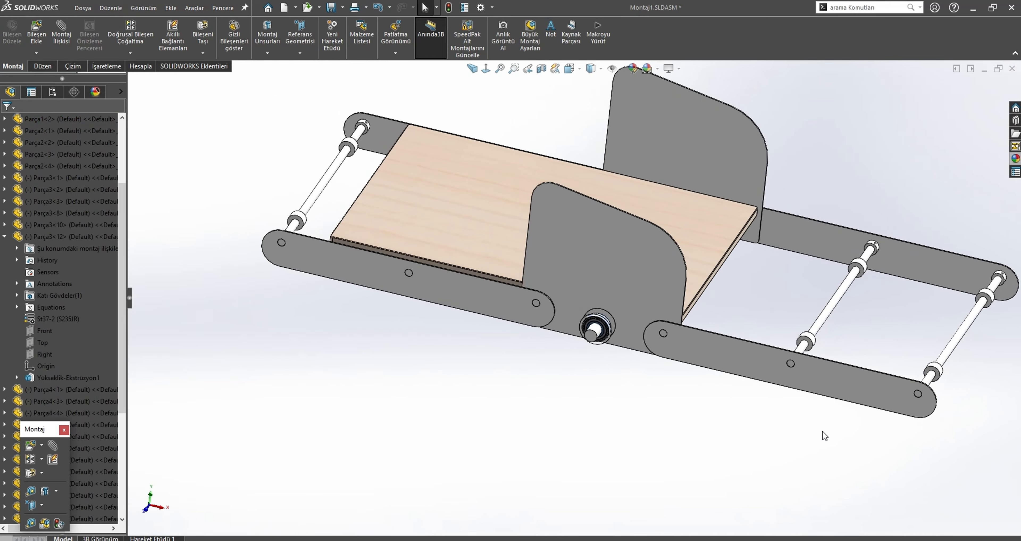
pyautogui.scroll(2, 565, 314)
pyautogui.moveTo(565, 314); pyautogui.dragTo(278, 347, button='middle')
pyautogui.scroll(-8, 476, 262)
pyautogui.scroll(-3, 575, 221)
pyautogui.click(492, 298)
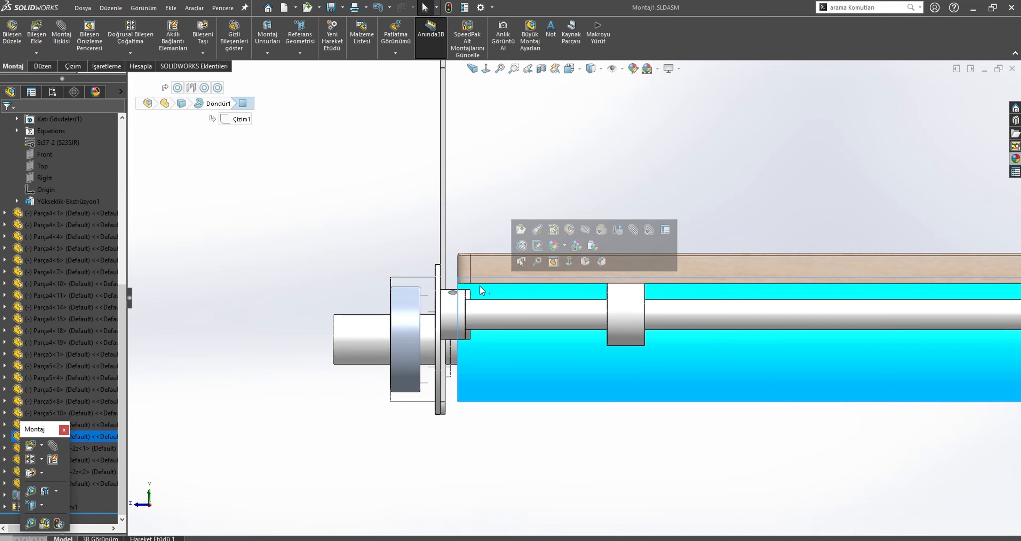
pyautogui.scroll(-4, 481, 284)
pyautogui.scroll(3, 485, 285)
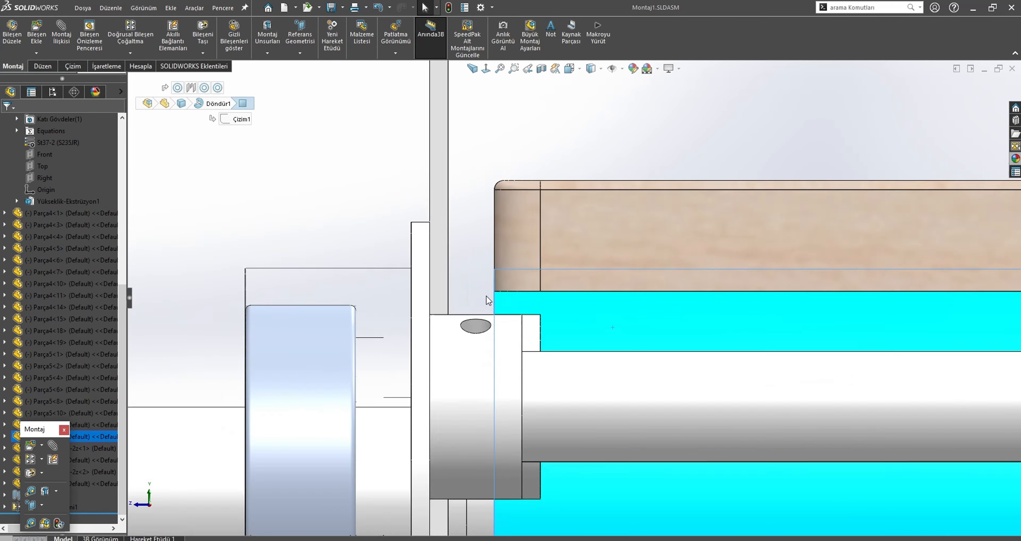
pyautogui.moveTo(487, 296); pyautogui.dragTo(666, 335, button='middle')
# Hide the side plate at the roller's bearing end and open the roller part for editing
pyautogui.click(603, 248)
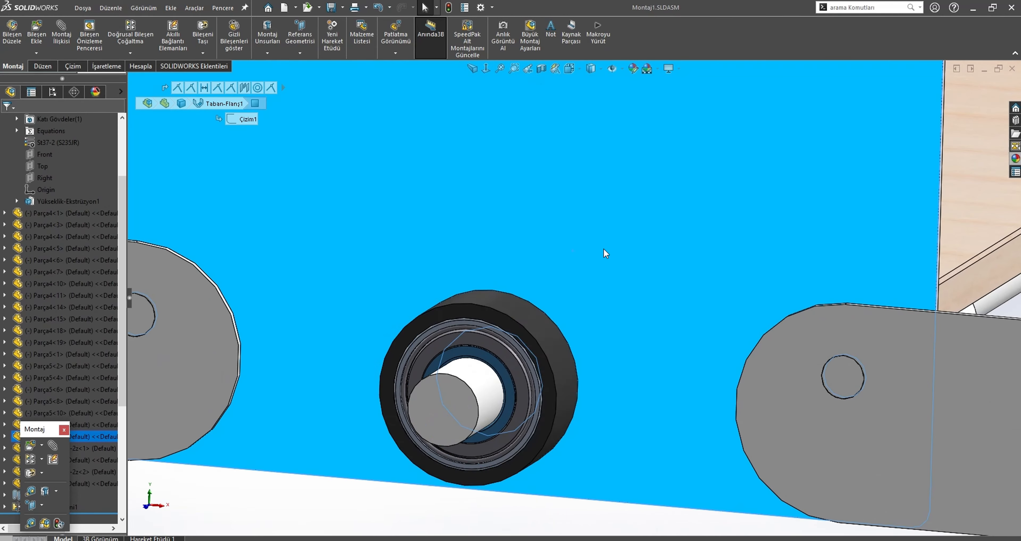
pyautogui.click(673, 185)
pyautogui.scroll(-2, 550, 308)
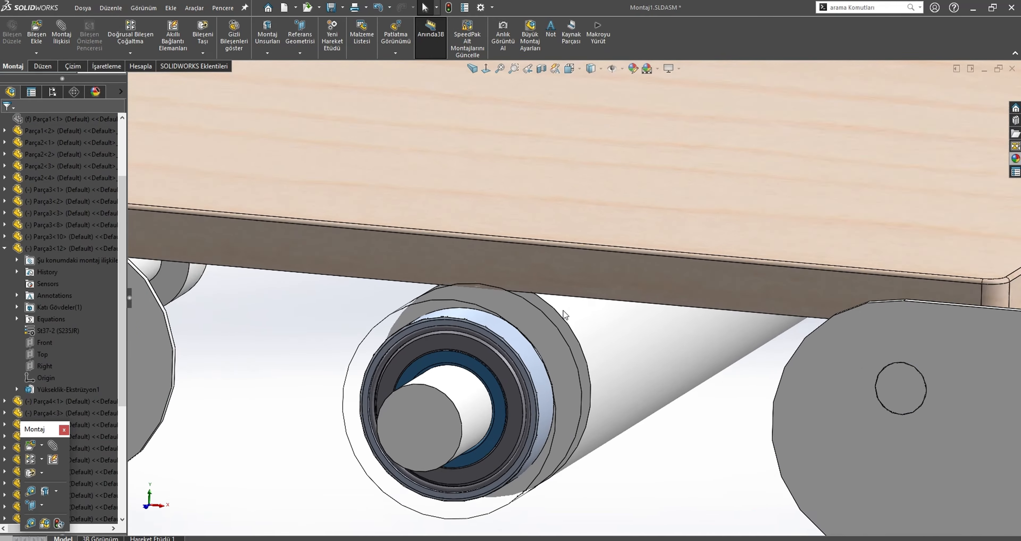
pyautogui.click(590, 288)
pyautogui.moveTo(556, 302)
pyautogui.mouseDown(button='middle')
pyautogui.moveTo(502, 274)
pyautogui.moveTo(567, 308)
pyautogui.mouseUp(button='middle')
pyautogui.click(568, 308)
pyautogui.click(619, 252)
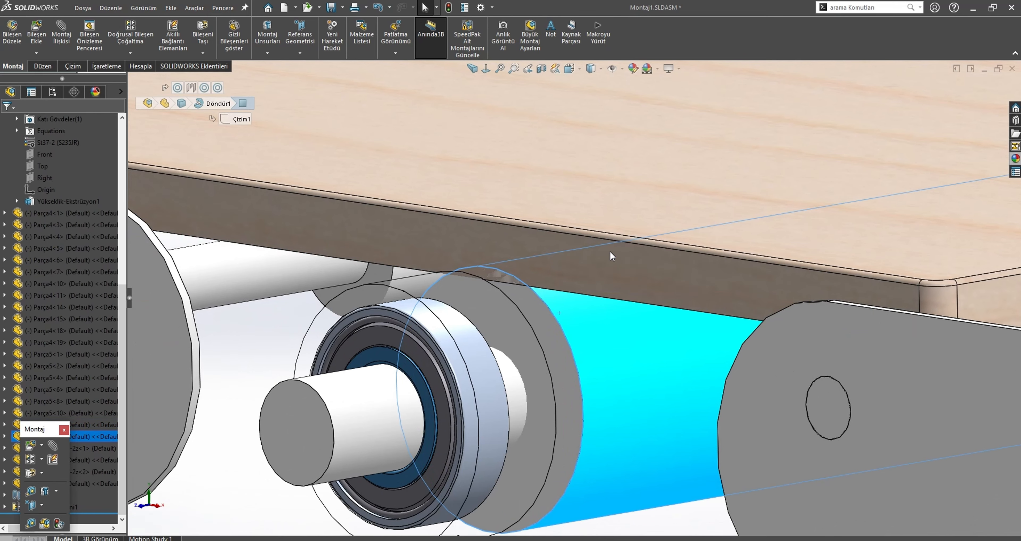
# Reduce the roller body's outer diameter in the revolve feature of Parça7 and return to the Montaj1 assembly
pyautogui.click(43, 249)
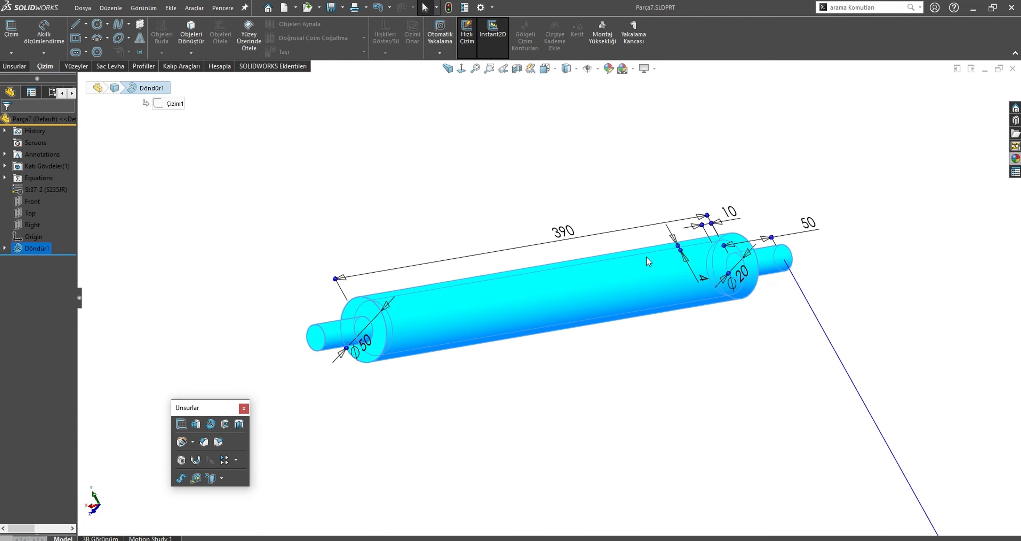
pyautogui.scroll(-5, 649, 261)
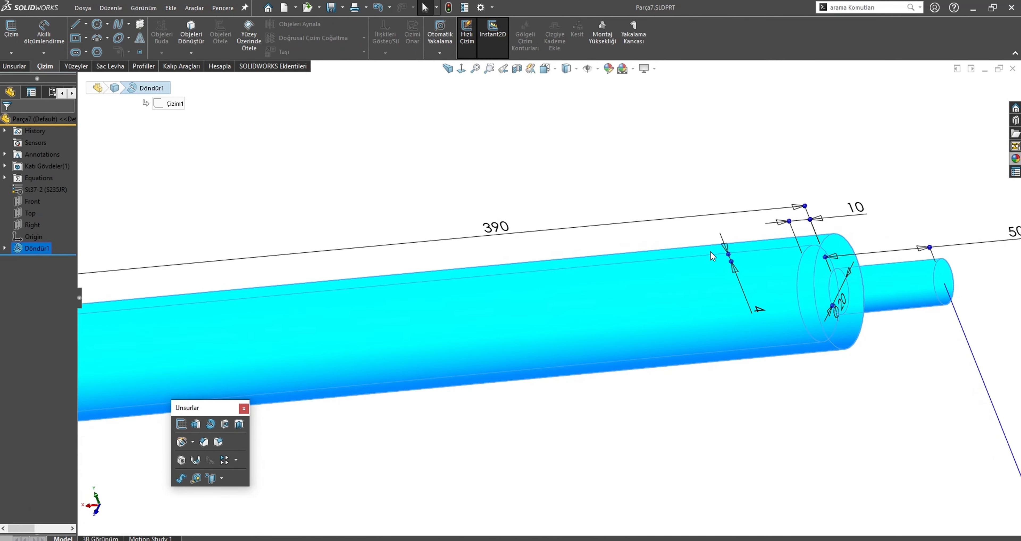
pyautogui.scroll(3, 712, 256)
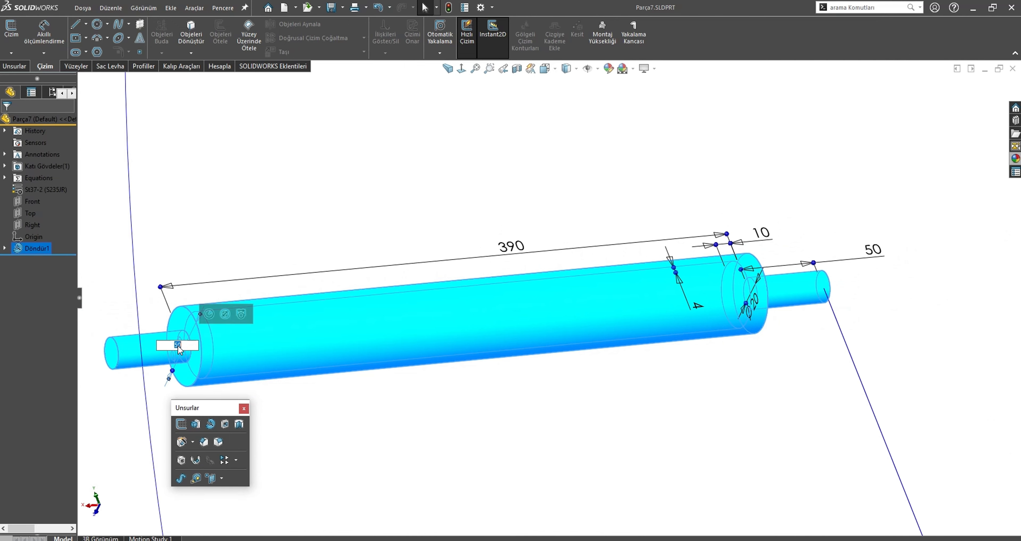
pyautogui.press('Return')
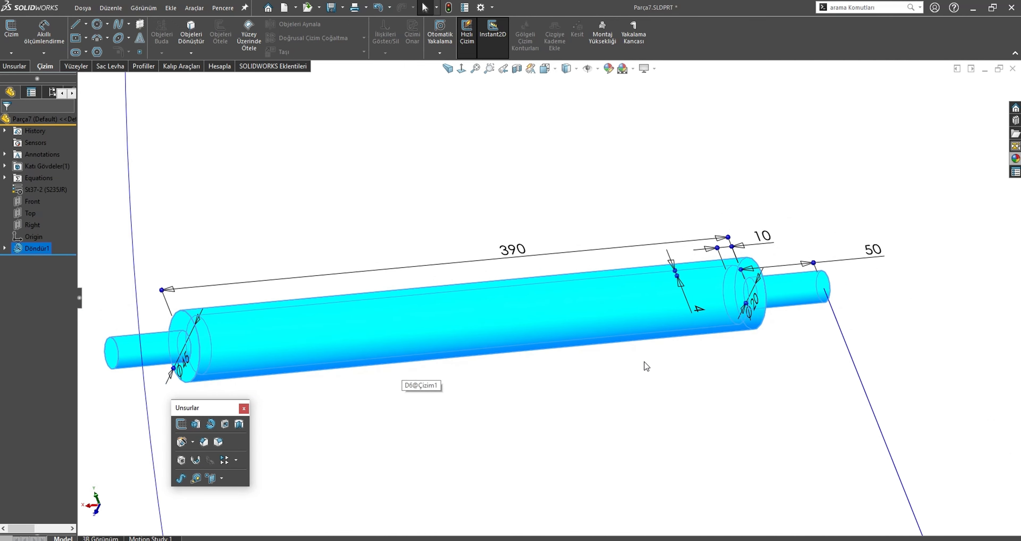
pyautogui.click(637, 366)
pyautogui.hotkey('ctrl', 'Tab')
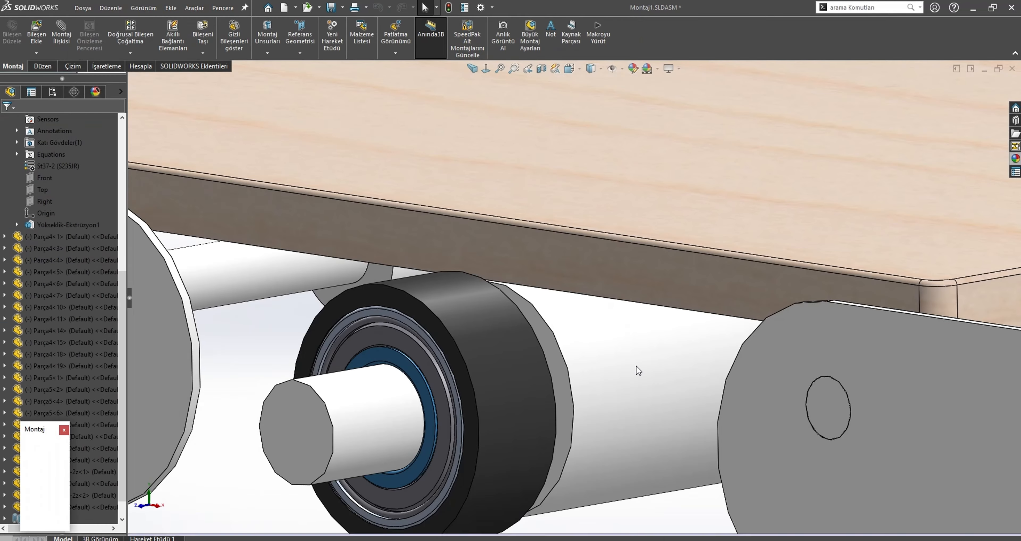
# Show the hidden side plate again around the roller's bearing end
pyautogui.moveTo(561, 297); pyautogui.dragTo(558, 318, button='middle')
pyautogui.hotkey('shift', 'Tab')
pyautogui.scroll(7, 629, 347)
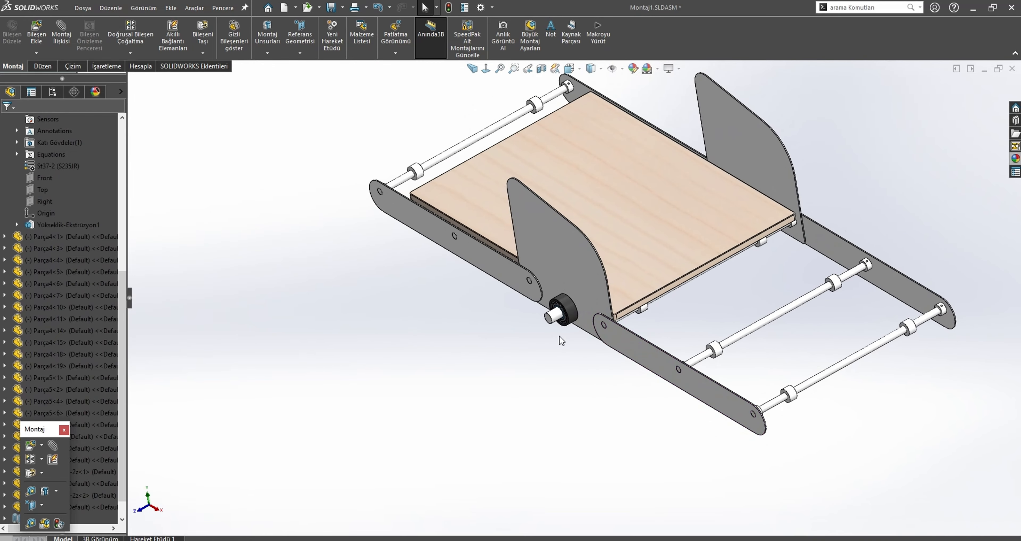
pyautogui.scroll(-3, 559, 333)
pyautogui.scroll(-3, 614, 286)
# Hide the black housing to inspect the bearing and the plate hole behind it, and show the housing again
pyautogui.click(591, 279)
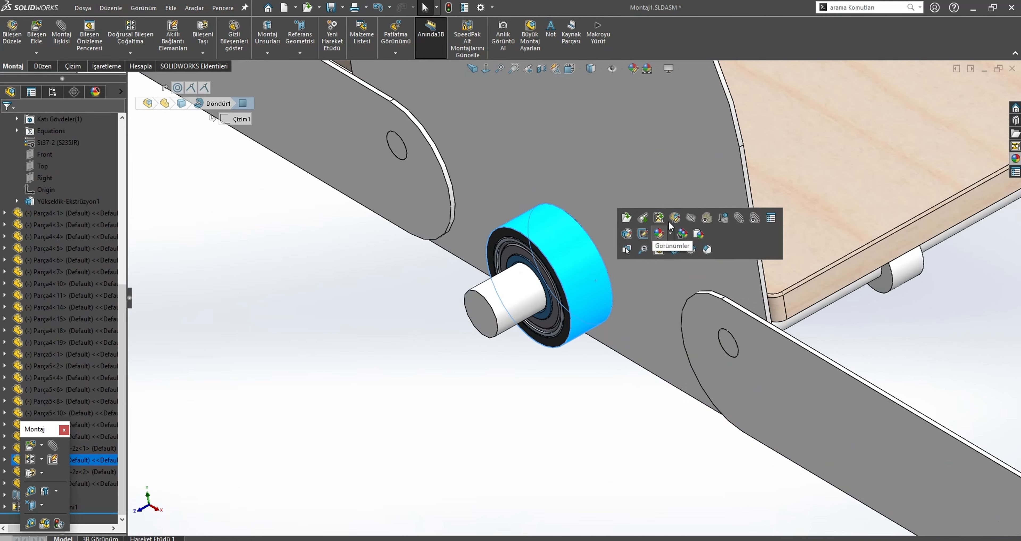
pyautogui.click(687, 215)
pyautogui.moveTo(516, 235)
pyautogui.mouseDown(button='middle')
pyautogui.moveTo(475, 243)
pyautogui.moveTo(530, 247)
pyautogui.mouseUp(button='middle')
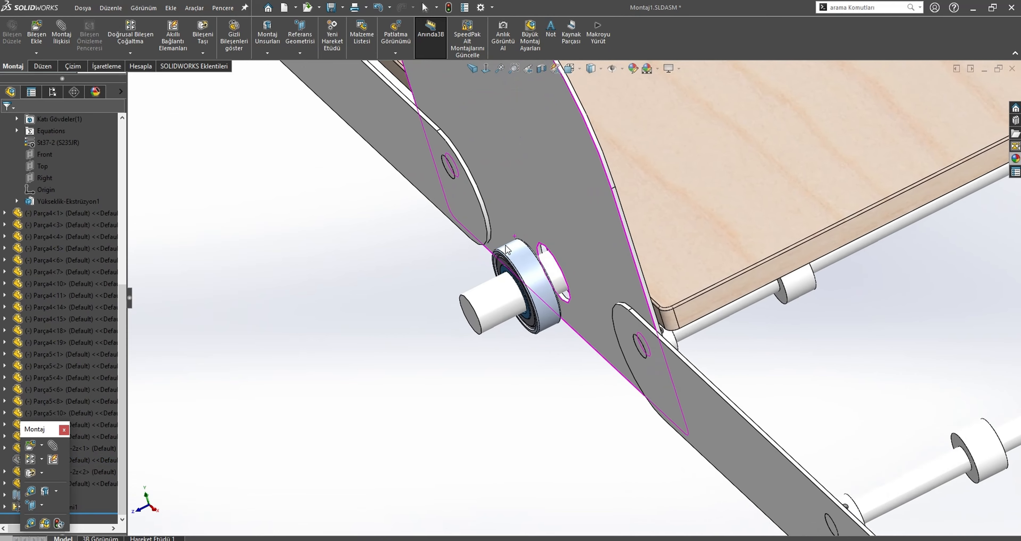
pyautogui.scroll(-2, 532, 247)
pyautogui.hotkey('shift', 'Tab')
# Open the housing part Parça8 and edit its revolve profile sketch, viewed normal to the sketch plane
pyautogui.click(533, 248)
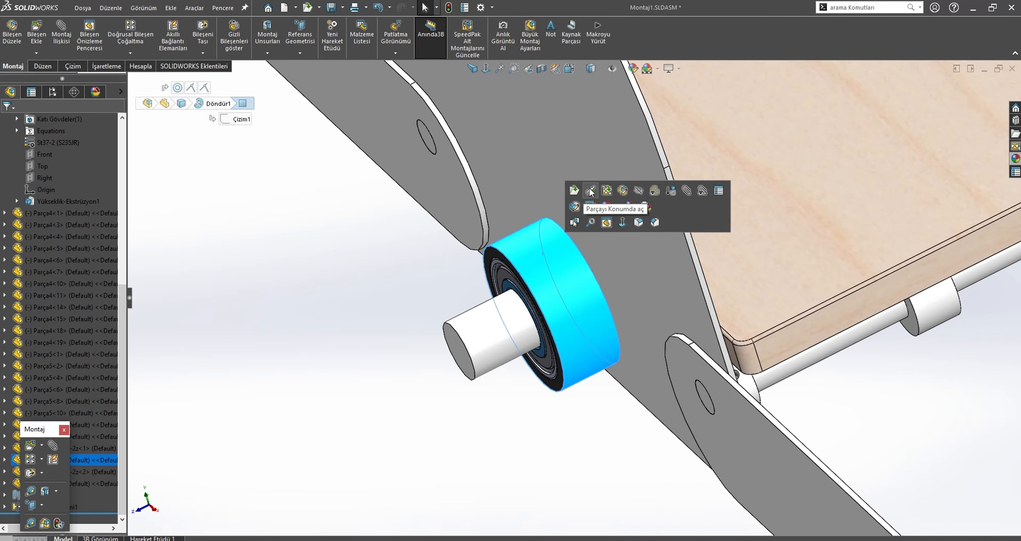
pyautogui.click(599, 186)
pyautogui.click(27, 250)
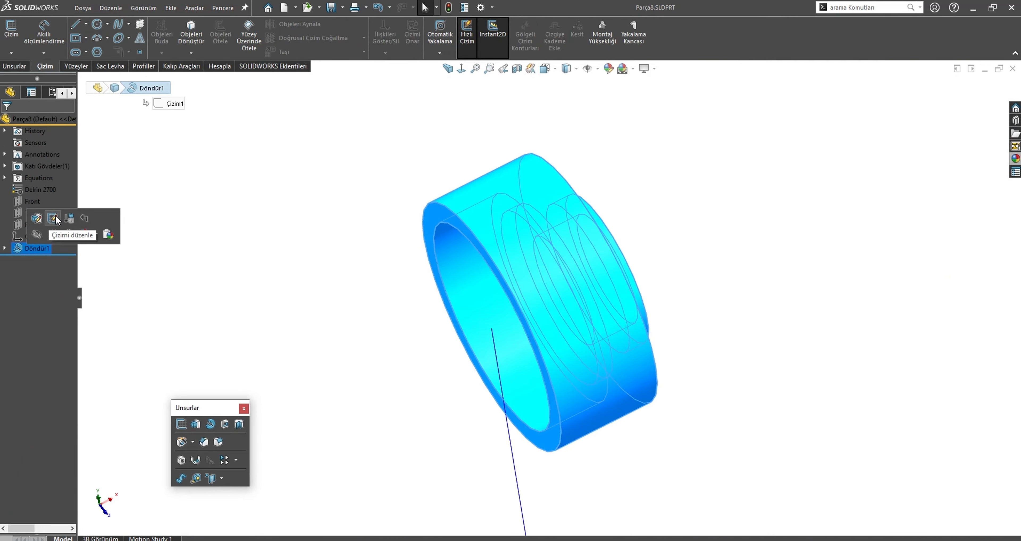
pyautogui.click(54, 218)
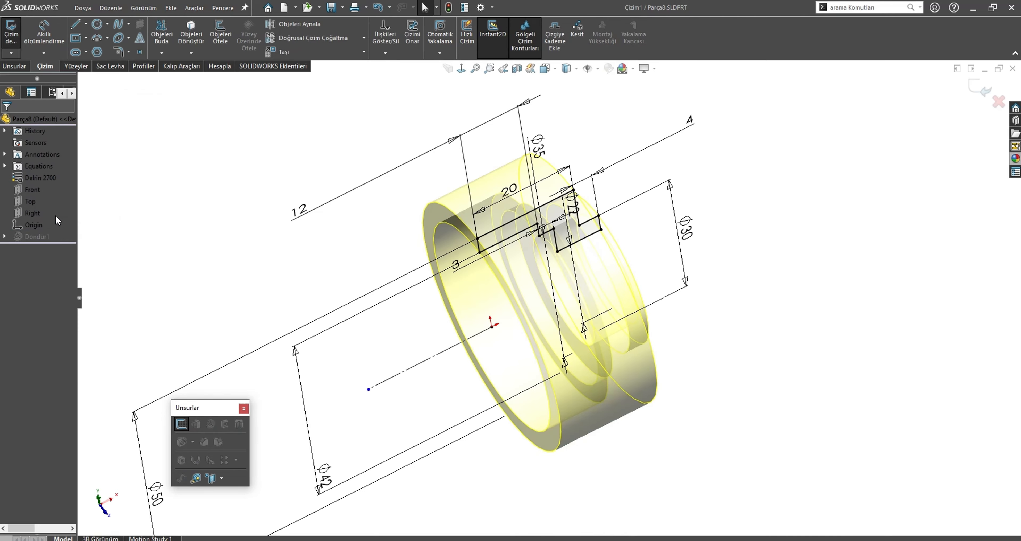
pyautogui.click(461, 69)
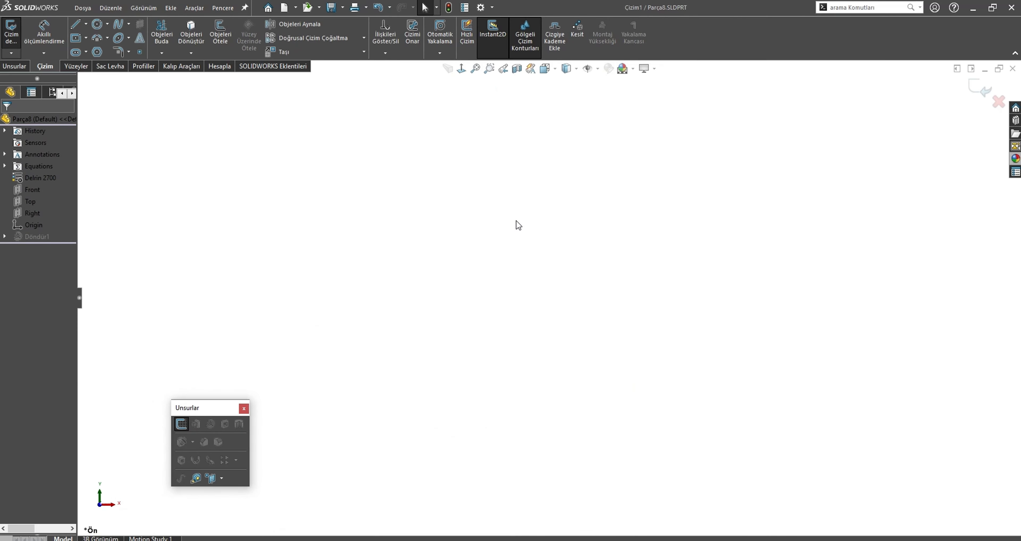
# Delete the 3 mm width dimension of the small inner step in the housing's profile sketch
pyautogui.scroll(-10, 664, 200)
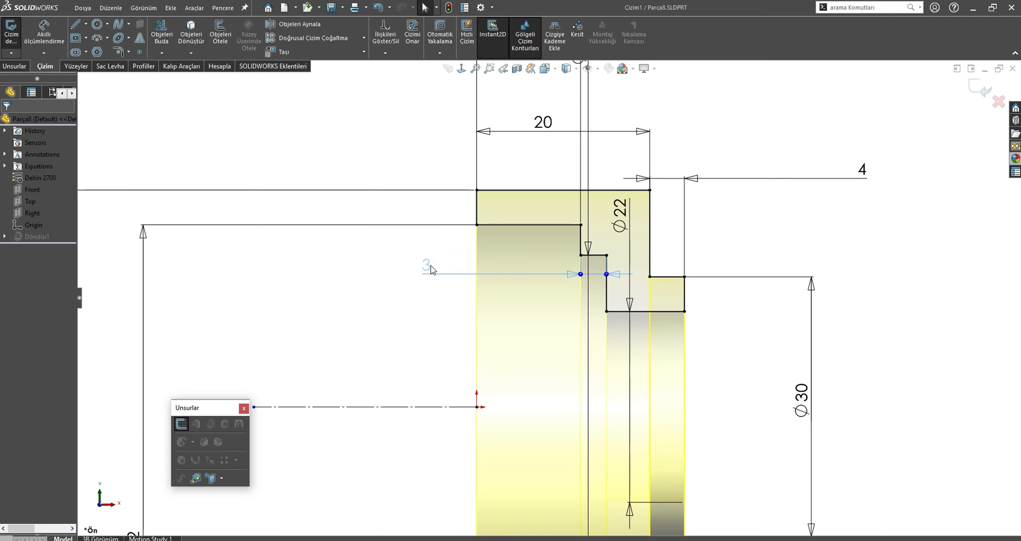
pyautogui.click(431, 266)
pyautogui.scroll(2, 494, 270)
pyautogui.scroll(-2, 667, 264)
pyautogui.press('Delete')
pyautogui.scroll(-2, 530, 295)
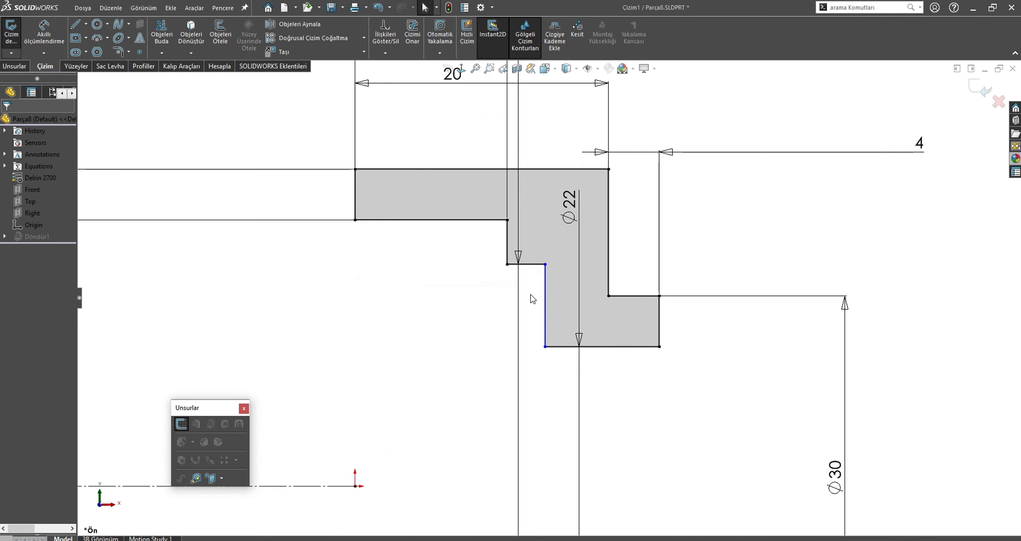
# Dimension the housing profile's wall between the inner step's vertical edge and the outer vertical face at 2.5 mm
pyautogui.press('s')
pyautogui.click(547, 317)
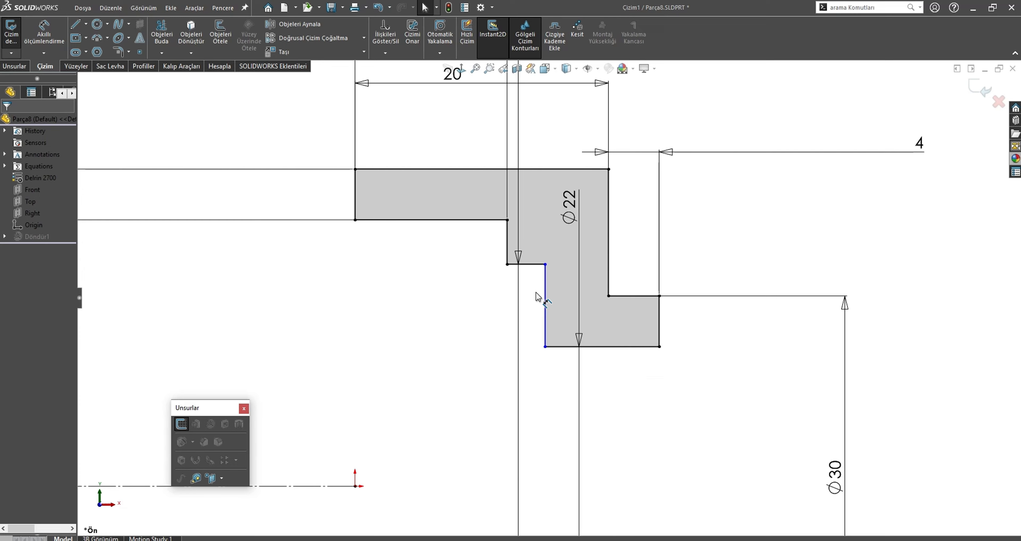
pyautogui.click(546, 282)
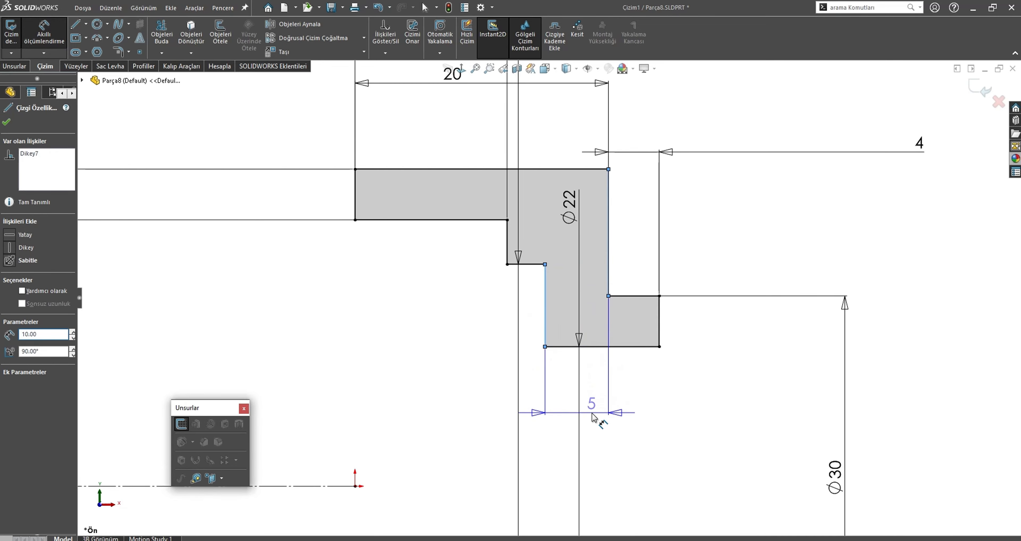
pyautogui.click(593, 416)
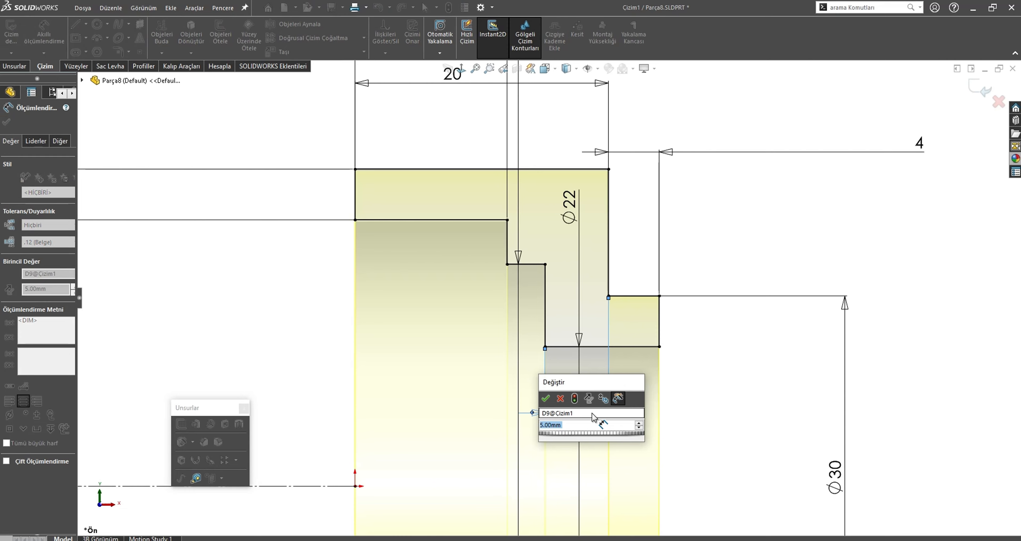
pyautogui.write('2,5')
pyautogui.press('Return')
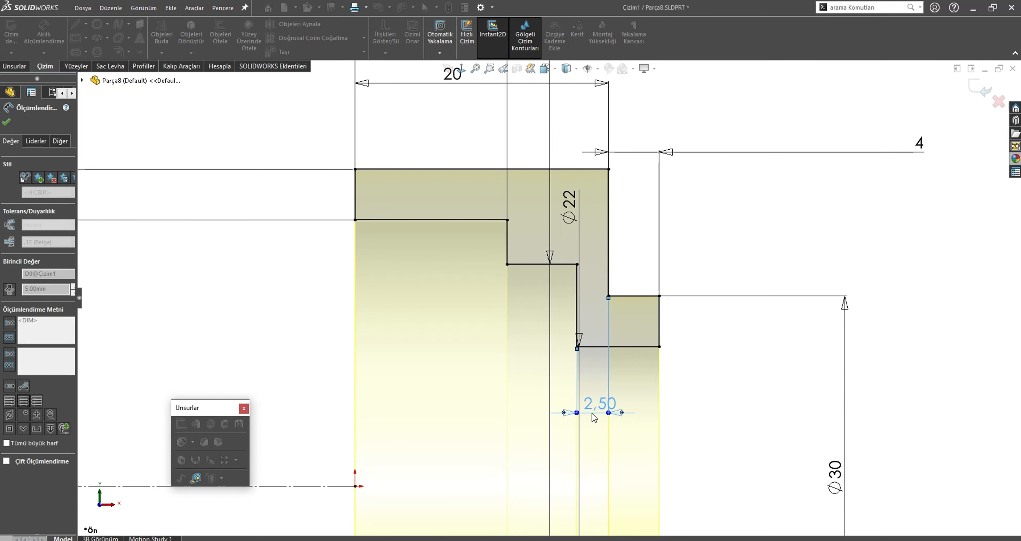
pyautogui.click(442, 376)
# Set the housing profile's 20 mm length dimension to 17 mm, exit the sketch and return to the assembly
pyautogui.scroll(3, 437, 332)
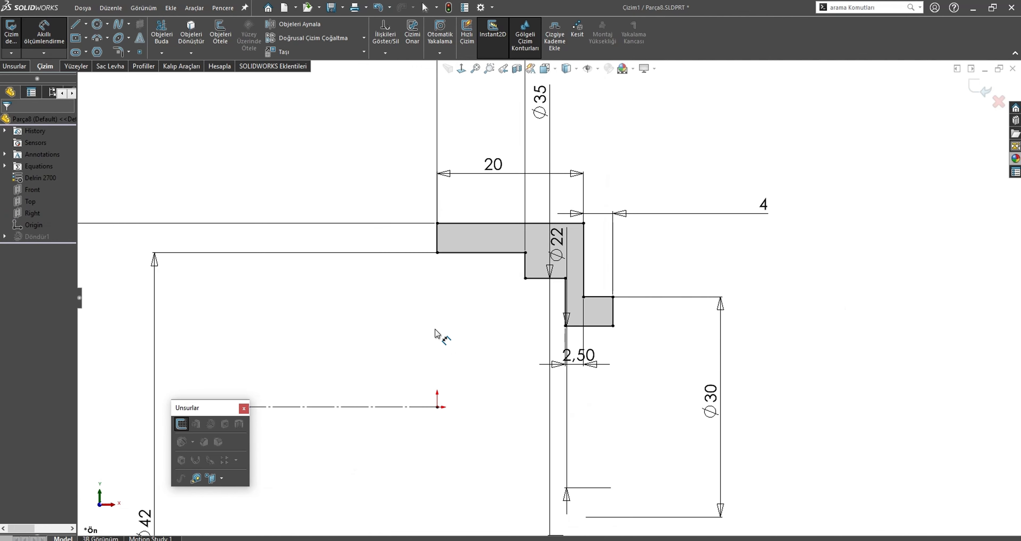
pyautogui.scroll(-2, 507, 169)
pyautogui.hotkey('ctrl', 's')
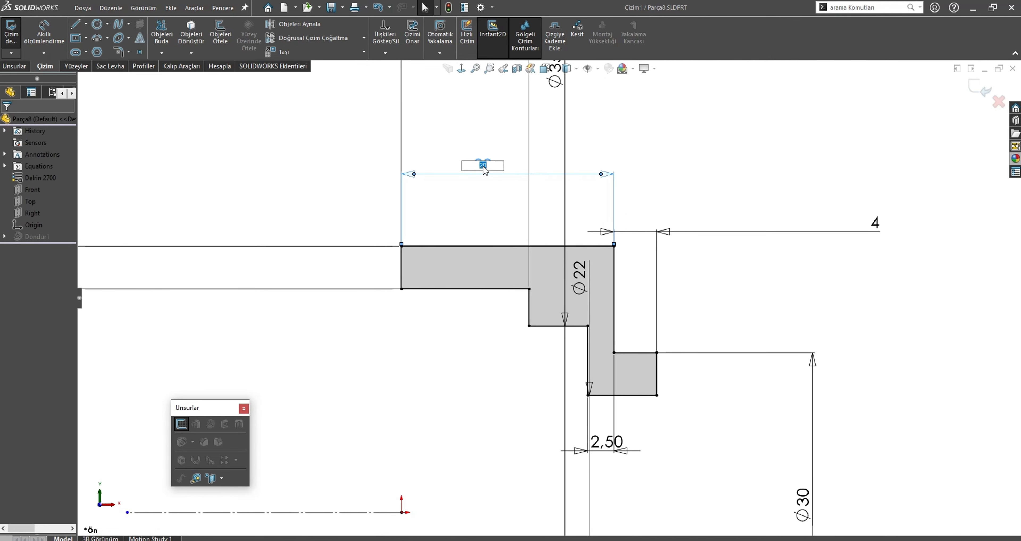
pyautogui.press('Return')
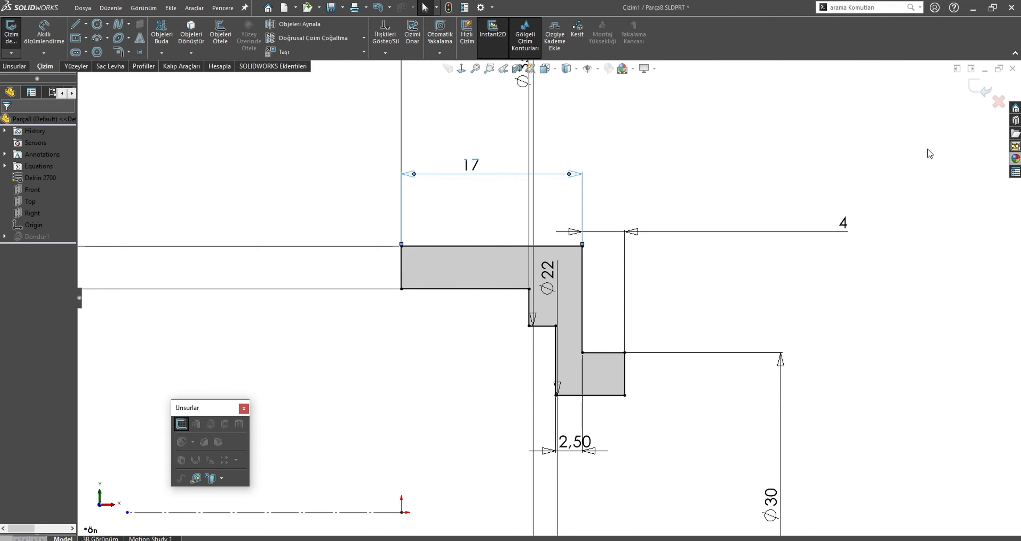
pyautogui.click(988, 94)
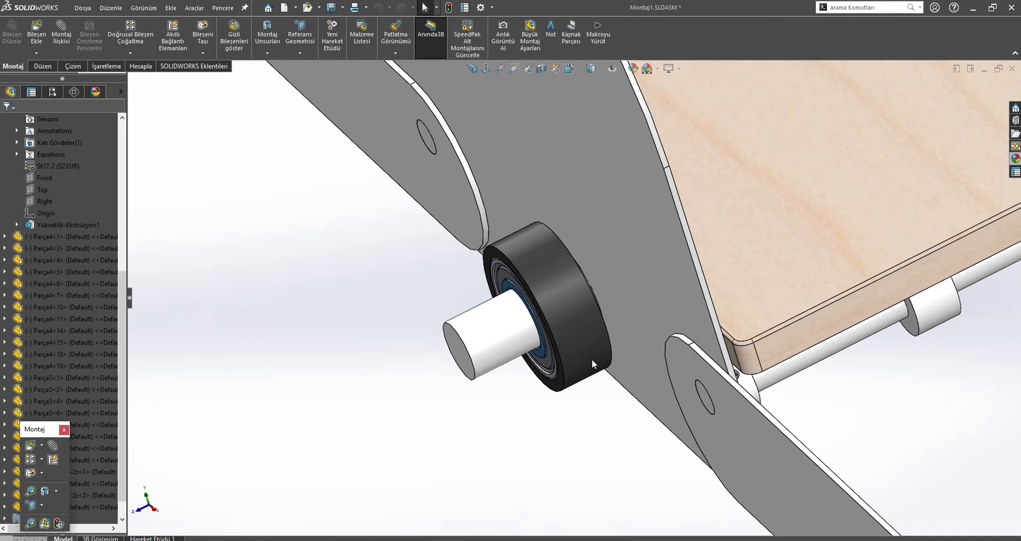
# Copy the roller component into the free space above the conveyor's side rail
pyautogui.moveTo(592, 358)
pyautogui.mouseDown(button='middle')
pyautogui.moveTo(722, 312)
pyautogui.moveTo(652, 445)
pyautogui.moveTo(674, 432)
pyautogui.moveTo(684, 417)
pyautogui.moveTo(594, 443)
pyautogui.moveTo(553, 392)
pyautogui.moveTo(477, 486)
pyautogui.moveTo(552, 377)
pyautogui.moveTo(603, 348)
pyautogui.moveTo(604, 359)
pyautogui.mouseUp(button='middle')
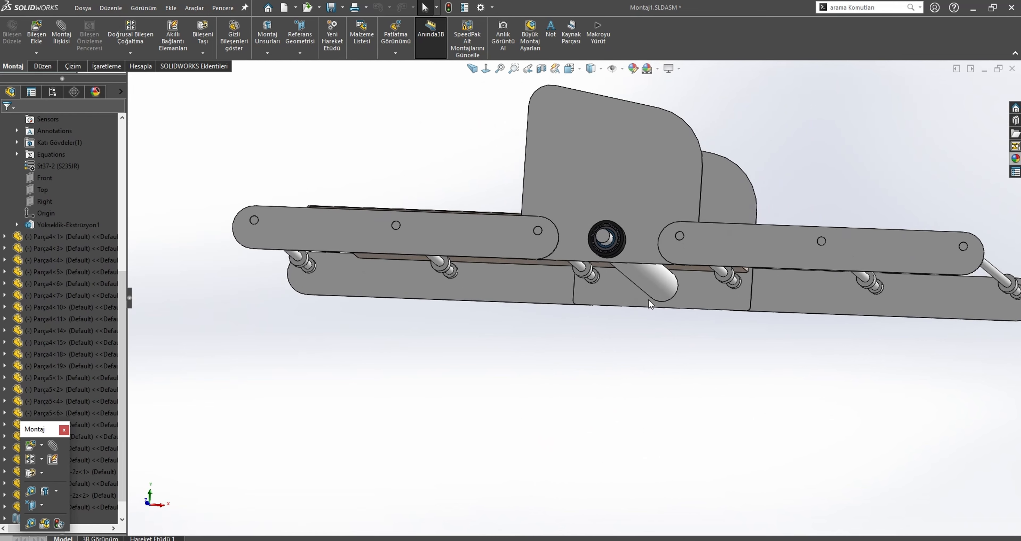
pyautogui.click(652, 292)
pyautogui.moveTo(652, 292); pyautogui.dragTo(625, 287, button='middle')
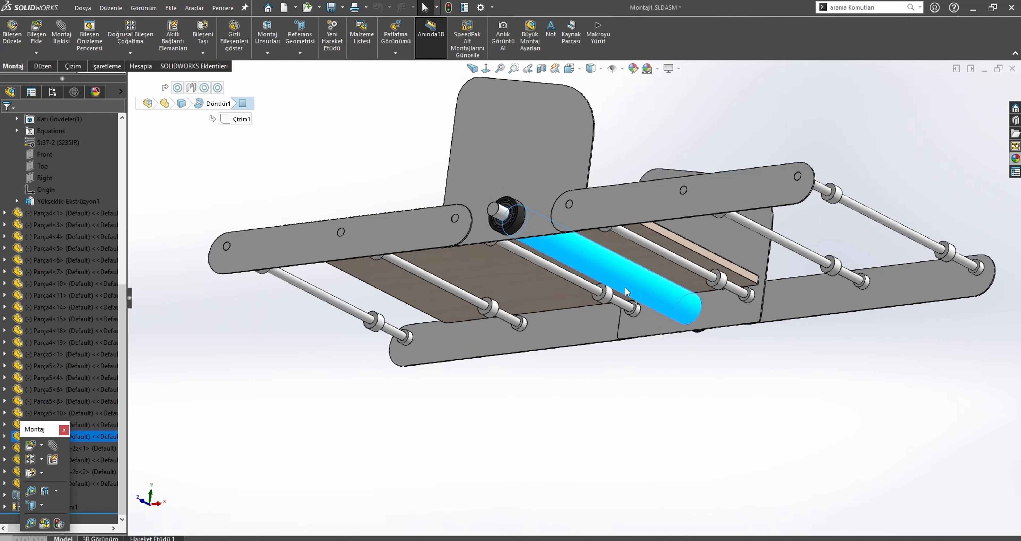
pyautogui.moveTo(457, 176); pyautogui.dragTo(361, 126)
pyautogui.click(361, 126)
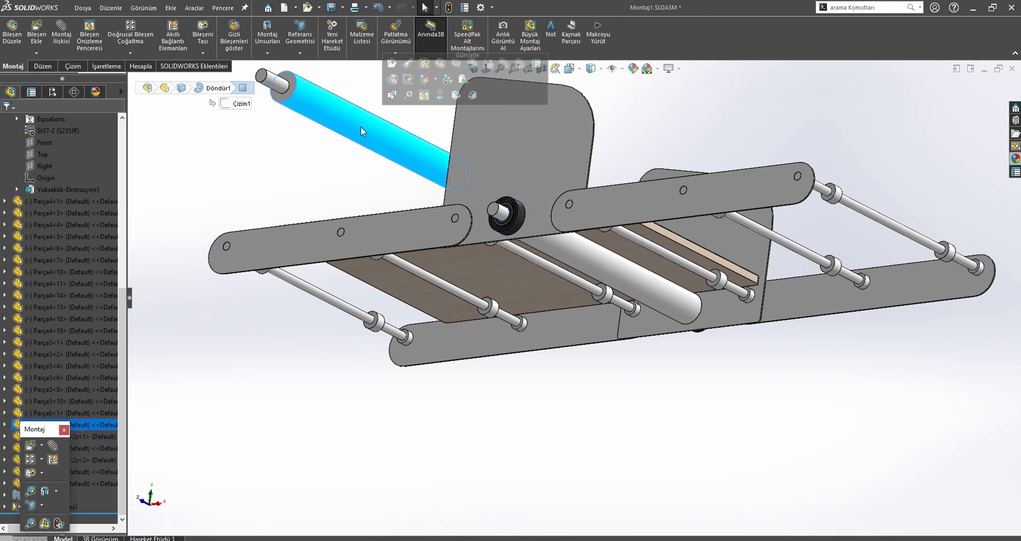
# Move the copied roller over the side plate, directly above the mounted roller, working in the front view
pyautogui.moveTo(361, 126); pyautogui.dragTo(508, 353, button='middle')
pyautogui.click(402, 331)
pyautogui.hotkey('ctrl', '1')
pyautogui.scroll(-3, 504, 211)
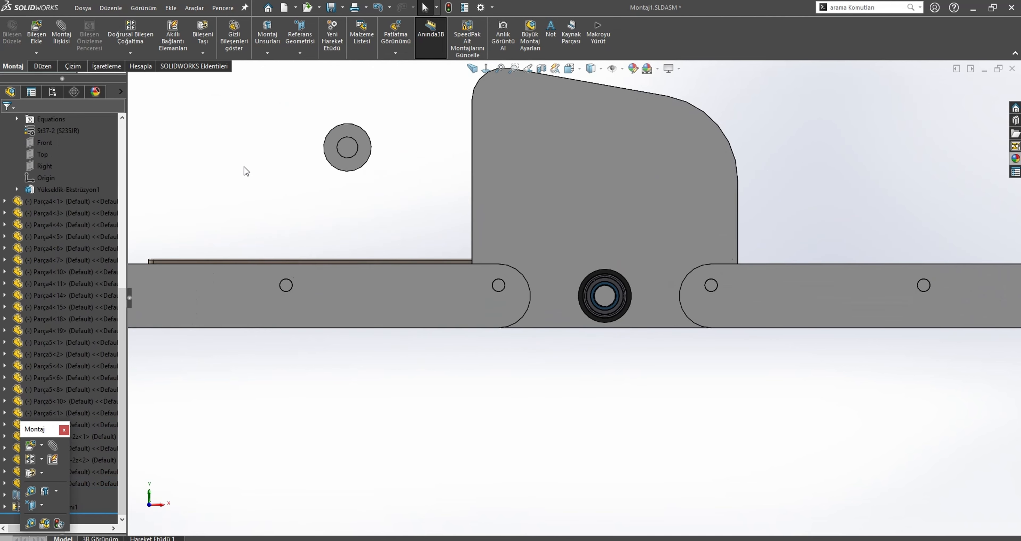
pyautogui.moveTo(617, 241); pyautogui.dragTo(610, 230)
pyautogui.press('Escape')
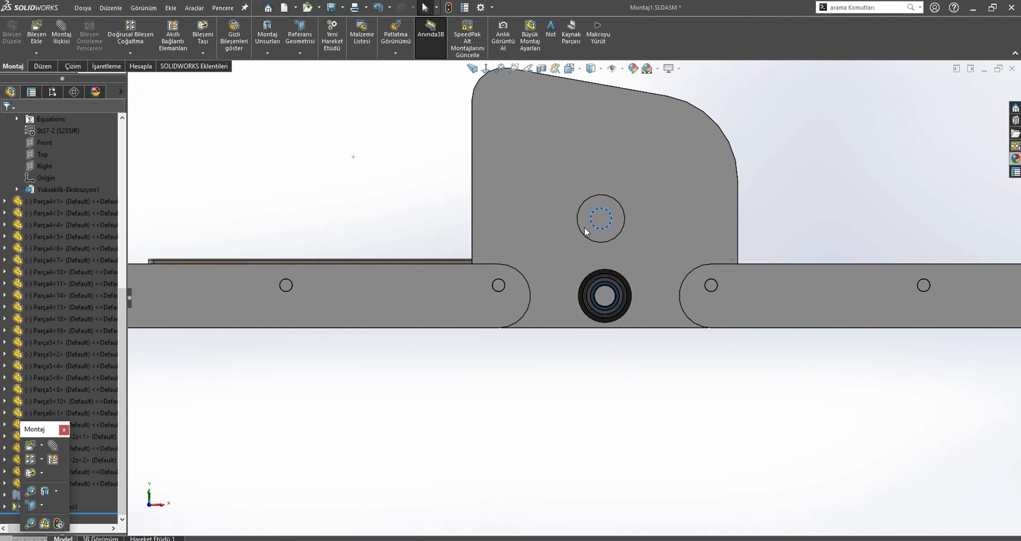
pyautogui.scroll(3, 562, 236)
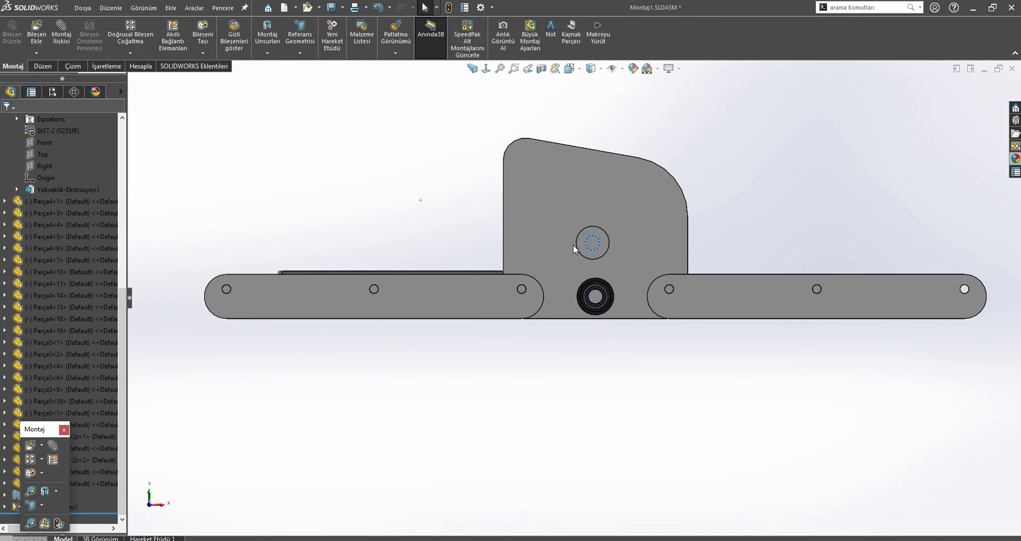
pyautogui.moveTo(573, 245); pyautogui.dragTo(568, 213, button='middle')
pyautogui.scroll(-5, 560, 196)
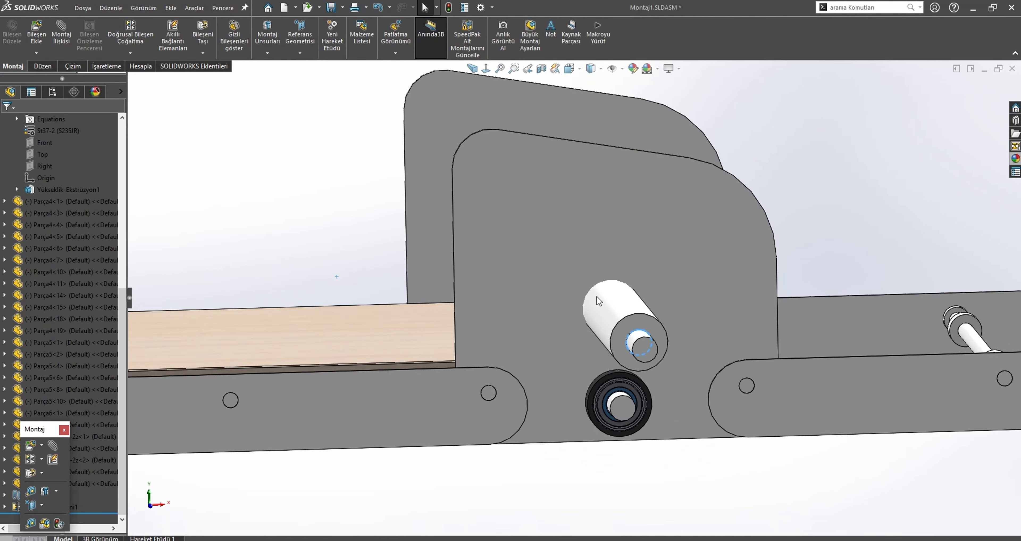
pyautogui.moveTo(597, 296); pyautogui.dragTo(568, 365, button='middle')
pyautogui.scroll(5, 508, 291)
pyautogui.hotkey('ctrl', '1')
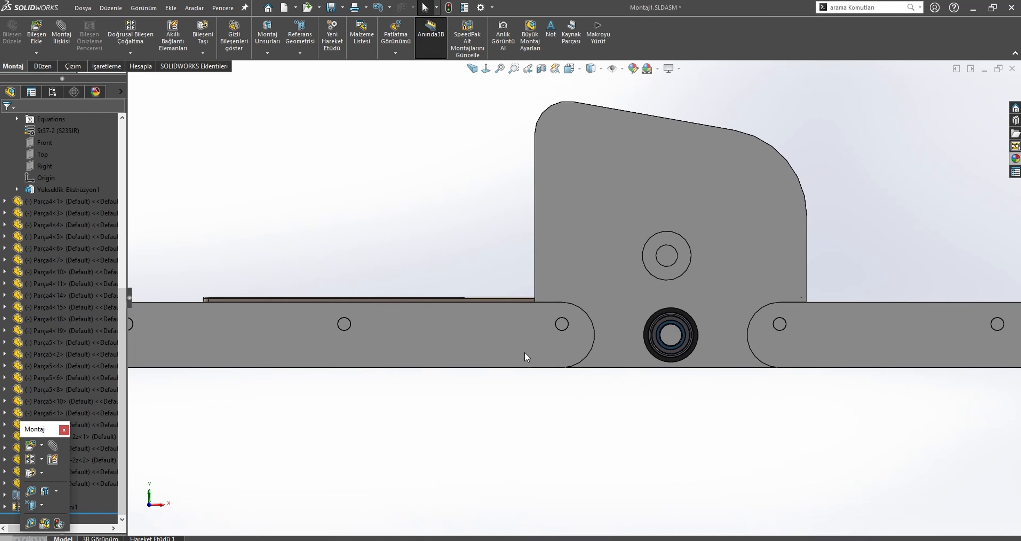
# Create a new part document and start a sketch on the Front plane
pyautogui.click(83, 8)
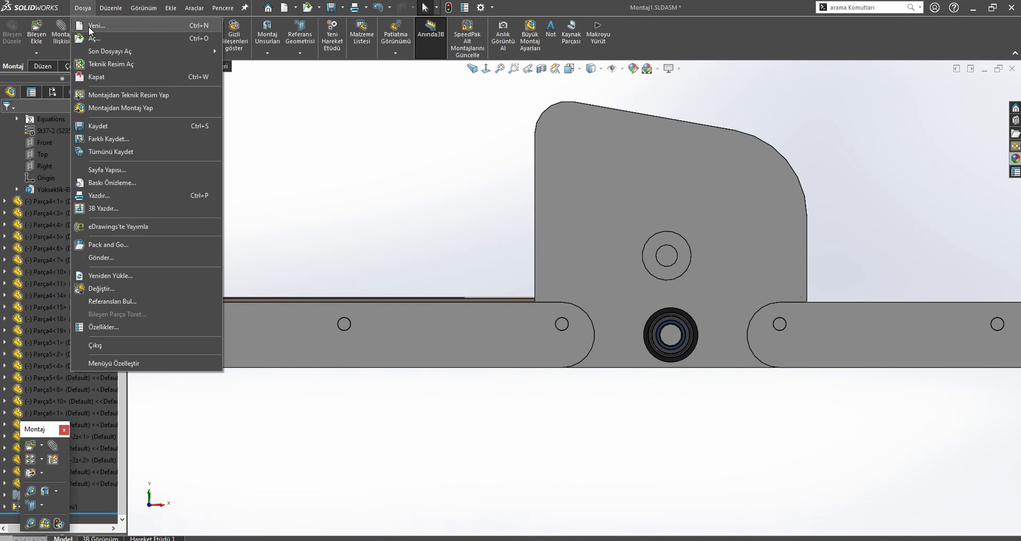
pyautogui.click(90, 27)
pyautogui.doubleClick(354, 154)
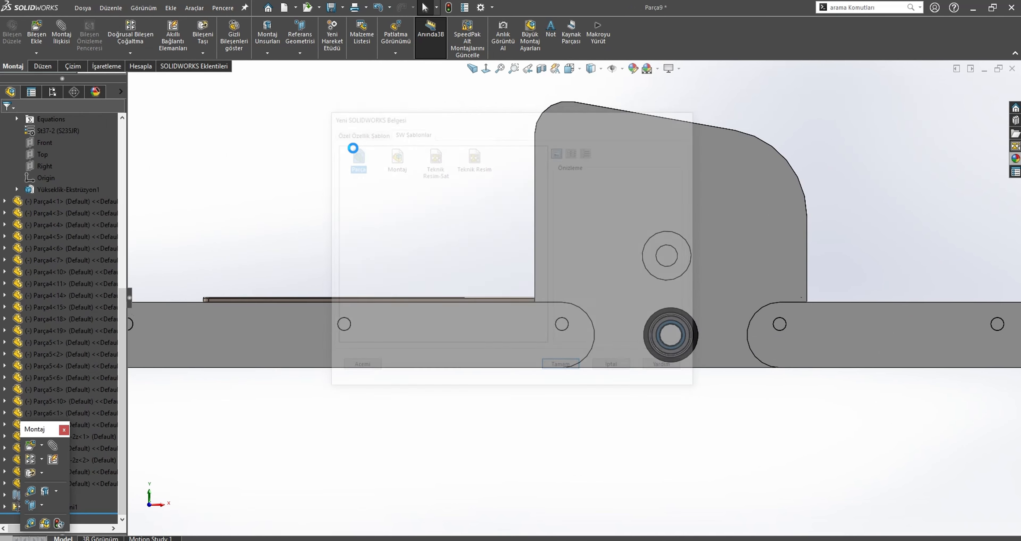
pyautogui.click(25, 186)
pyautogui.click(35, 171)
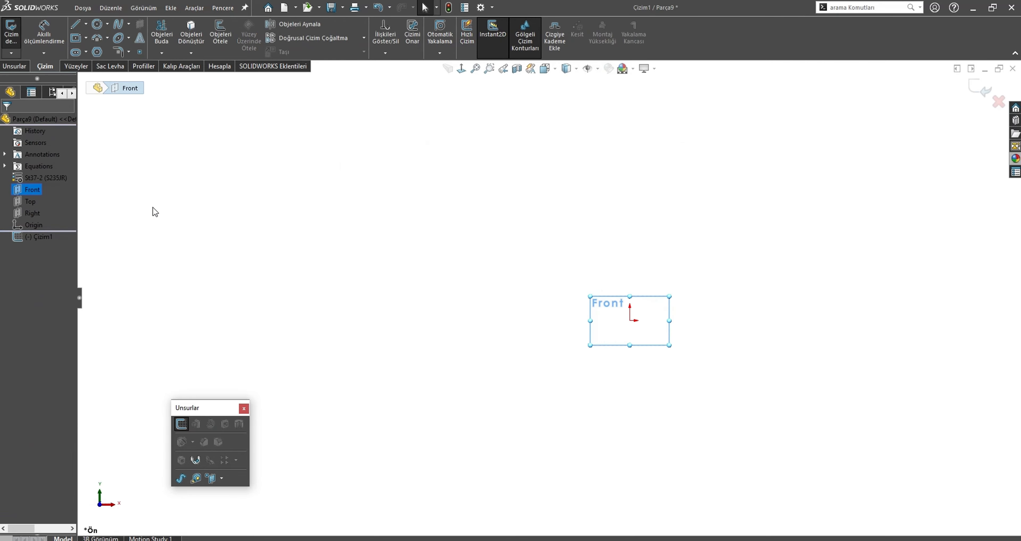
# Sketch a horizontal centerpoint straight slot on the origin, about 760 mm between arc centres and 201 mm wide
pyautogui.click(76, 51)
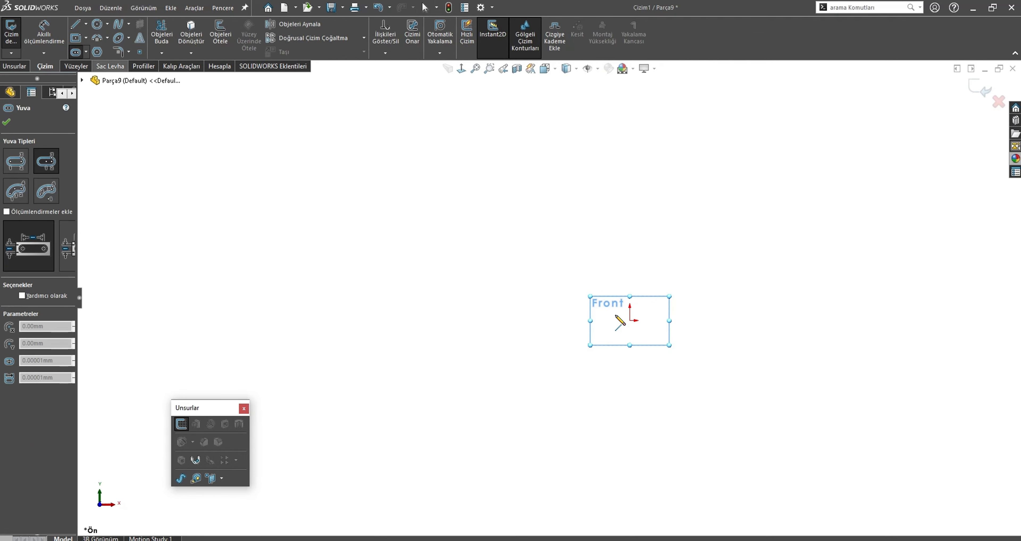
pyautogui.click(814, 369)
pyautogui.press('Escape')
# Dimension the slot at 50 mm wide and 200 mm between its arc centres
pyautogui.press('s')
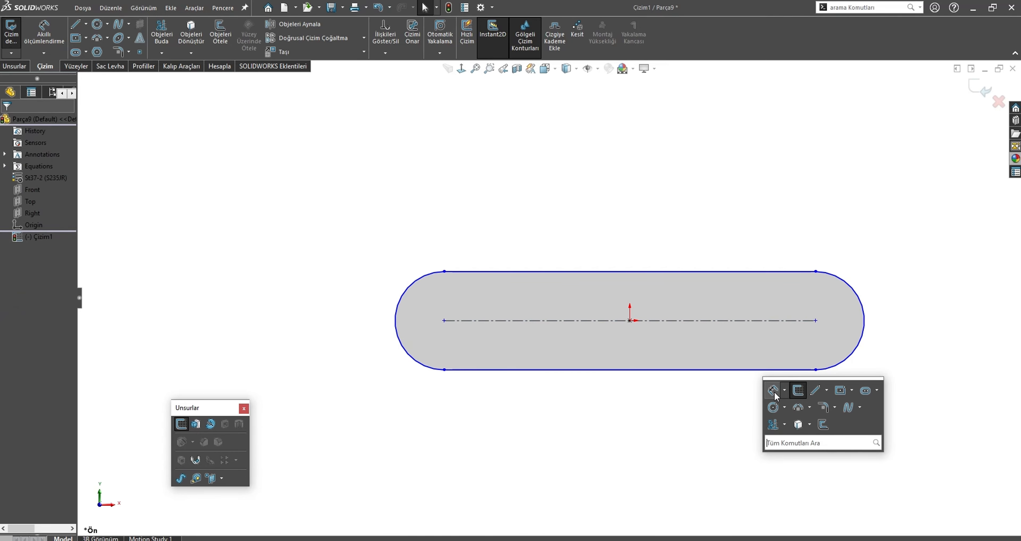
pyautogui.click(774, 391)
pyautogui.click(752, 369)
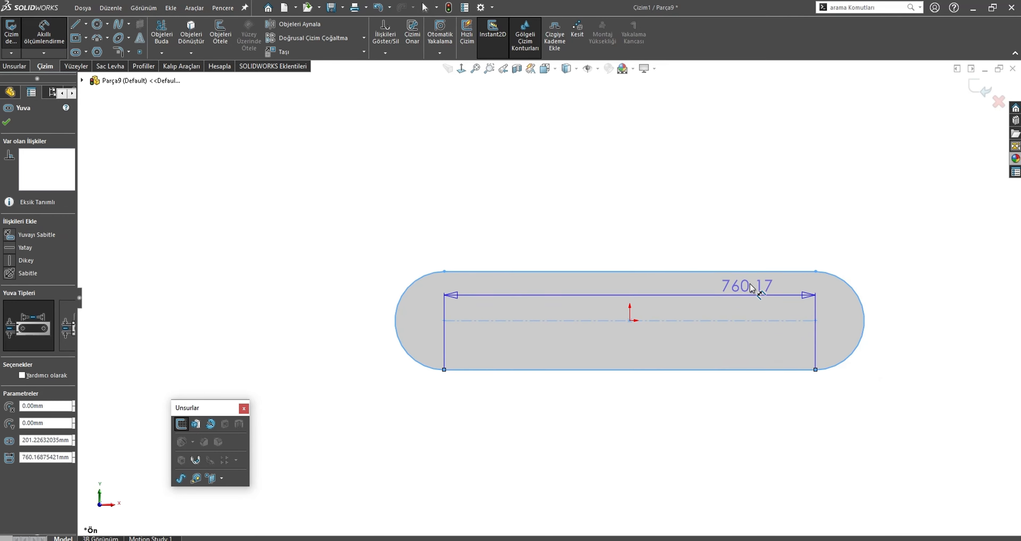
pyautogui.click(930, 340)
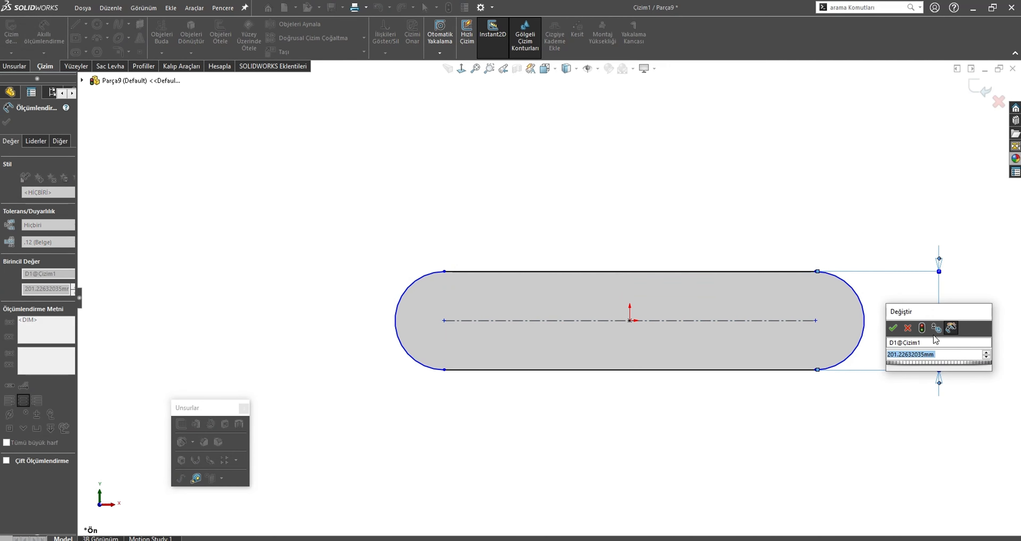
pyautogui.write('50')
pyautogui.press('Return')
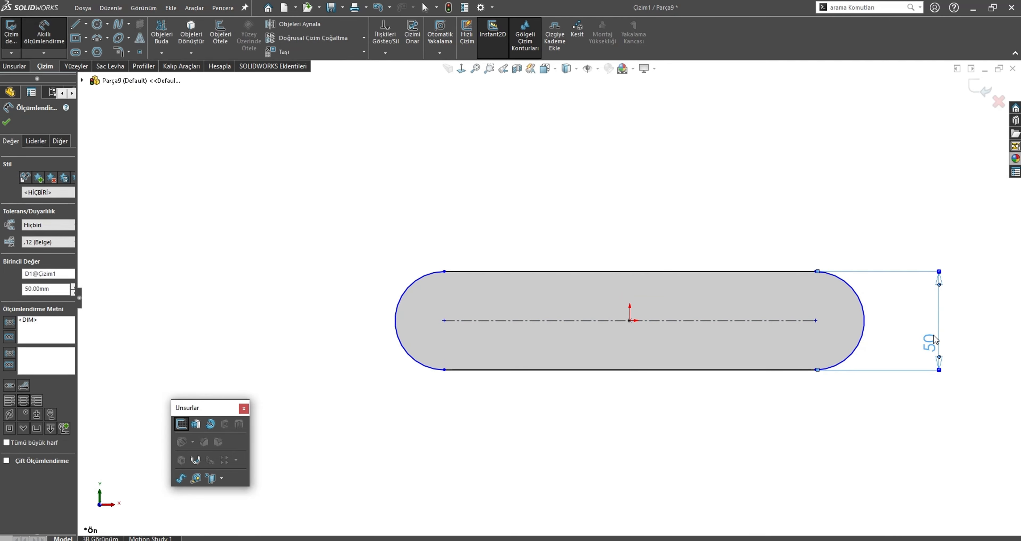
pyautogui.click(664, 203)
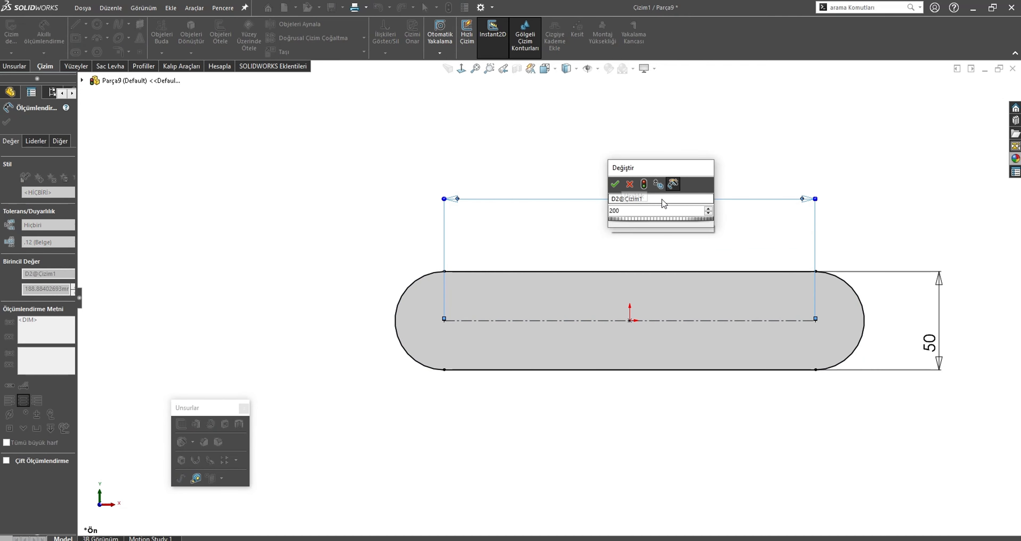
pyautogui.write('200')
pyautogui.press('Return')
pyautogui.press('Escape')
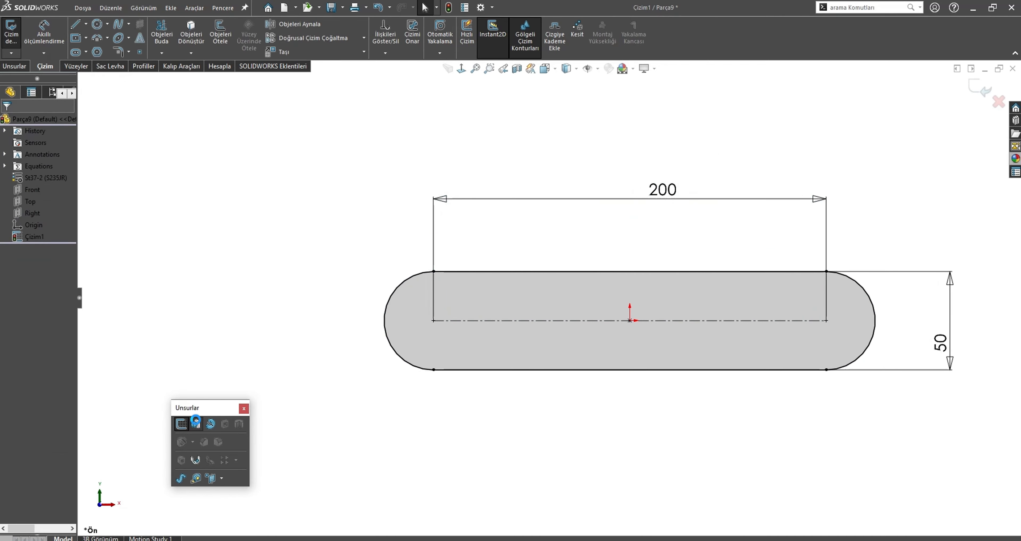
# Turn the slot sketch into a sheet-metal base flange
pyautogui.click(195, 422)
pyautogui.click(197, 453)
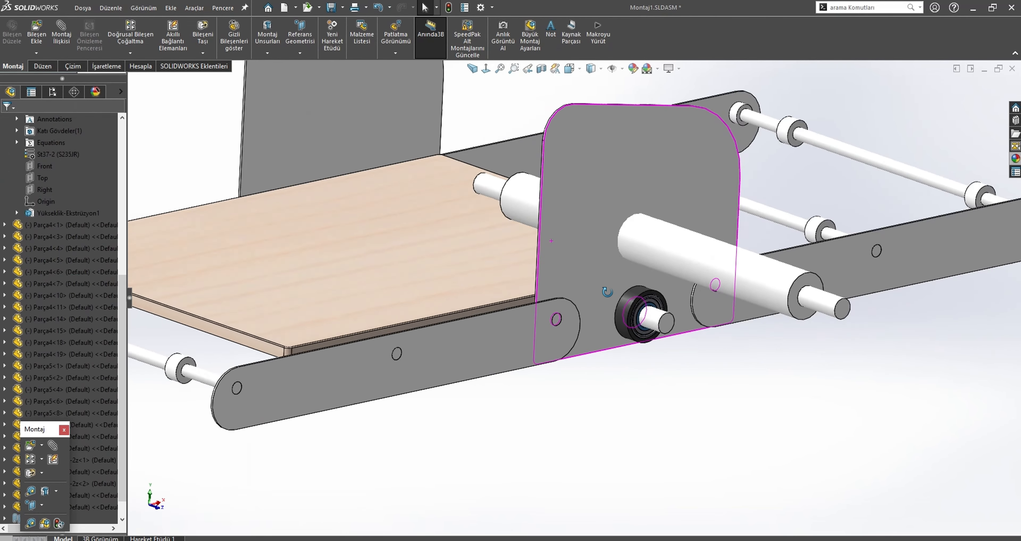
# Check the thickness edge of the side plate at its rounded corner in the assembly
pyautogui.scroll(-5, 549, 127)
pyautogui.scroll(-5, 549, 127)
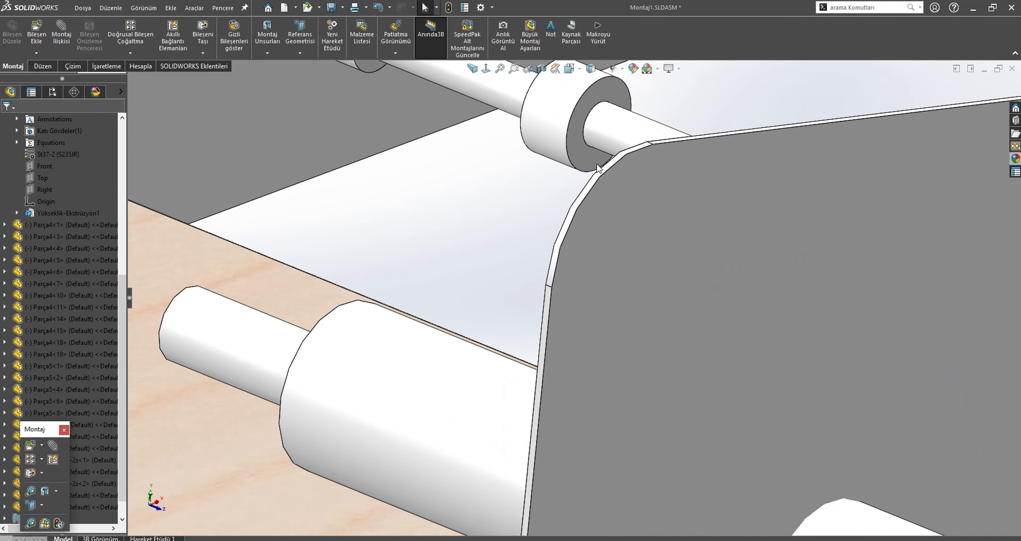
pyautogui.click(529, 353)
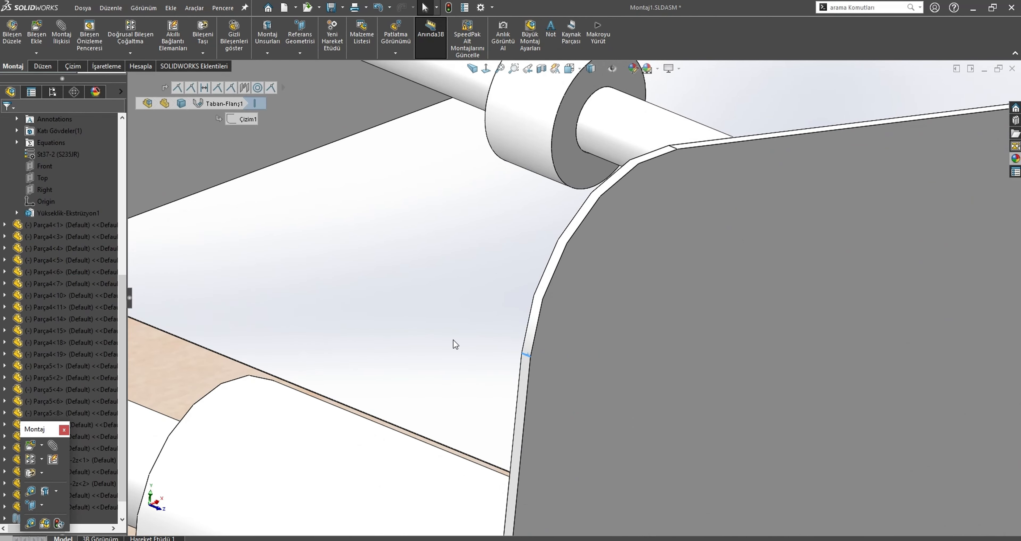
pyautogui.press('Escape')
# Return to the slot-shaped part and set its sheet-metal thickness to 2 mm
pyautogui.hotkey('ctrl', 'Tab')
pyautogui.click(43, 260)
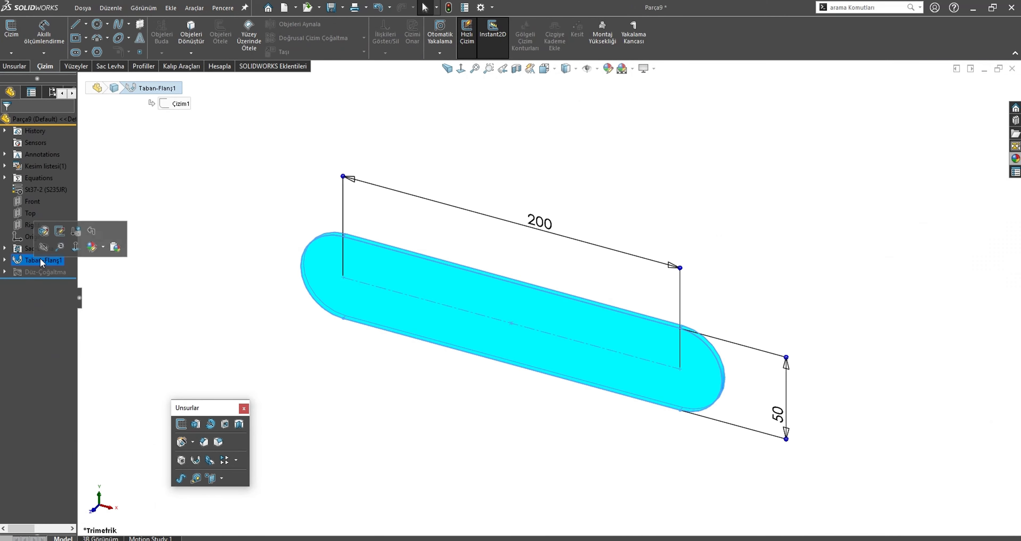
pyautogui.click(39, 248)
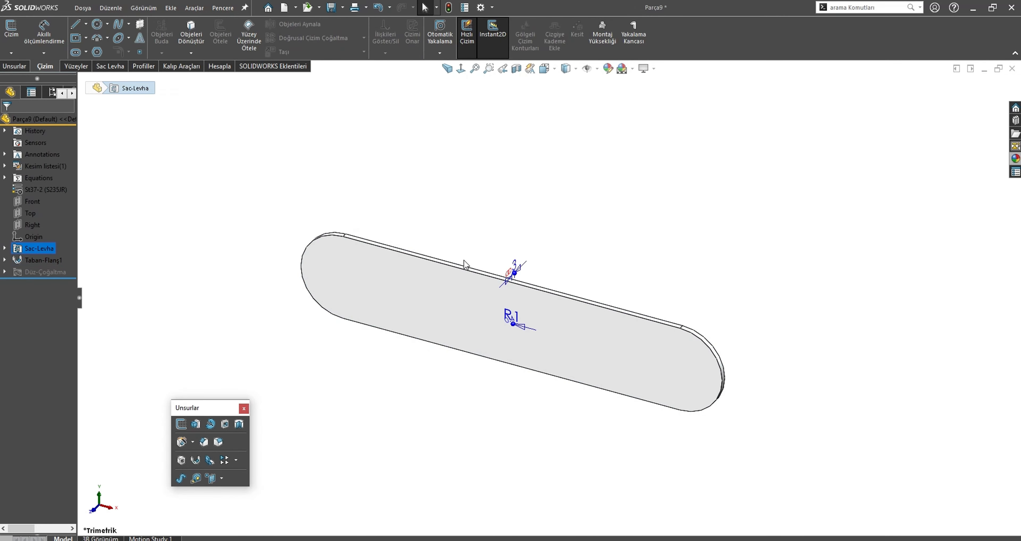
pyautogui.moveTo(467, 262); pyautogui.dragTo(496, 275, button='middle')
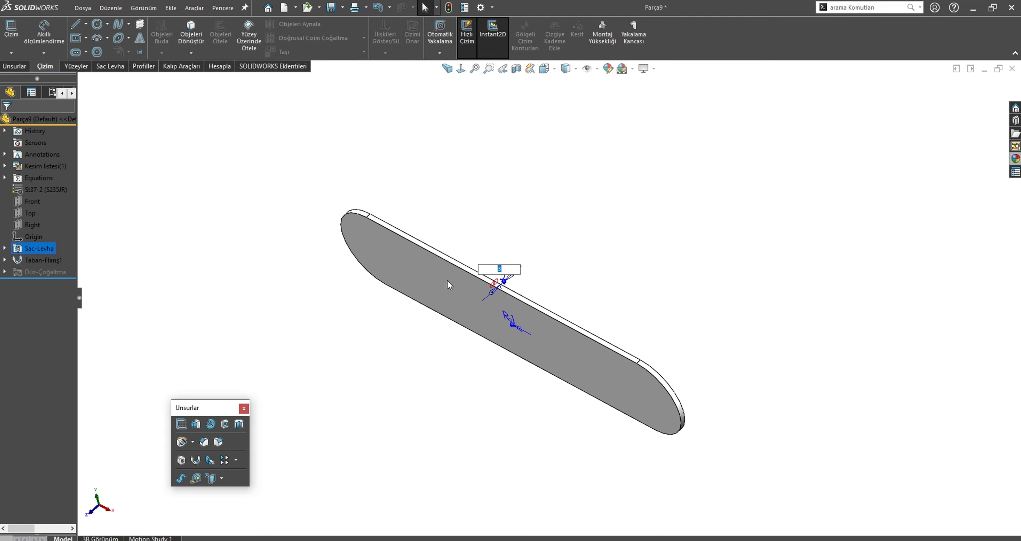
pyautogui.write('2')
pyautogui.press('Return')
pyautogui.click(664, 211)
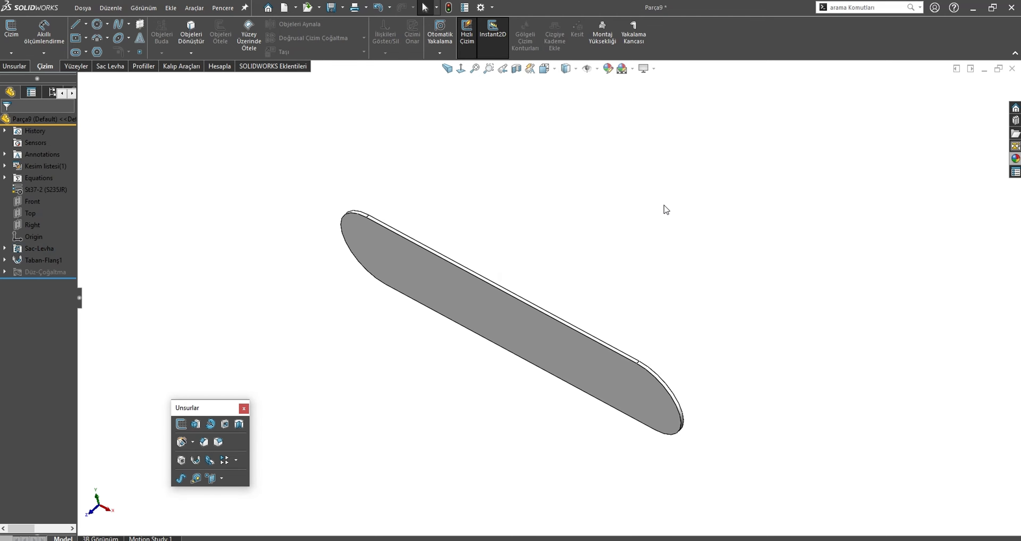
# Save the new part as Parça9.SLDPRT in the Dough Sheeter folder and switch back to the assembly Montaj1
pyautogui.hotkey('ctrl', 's')
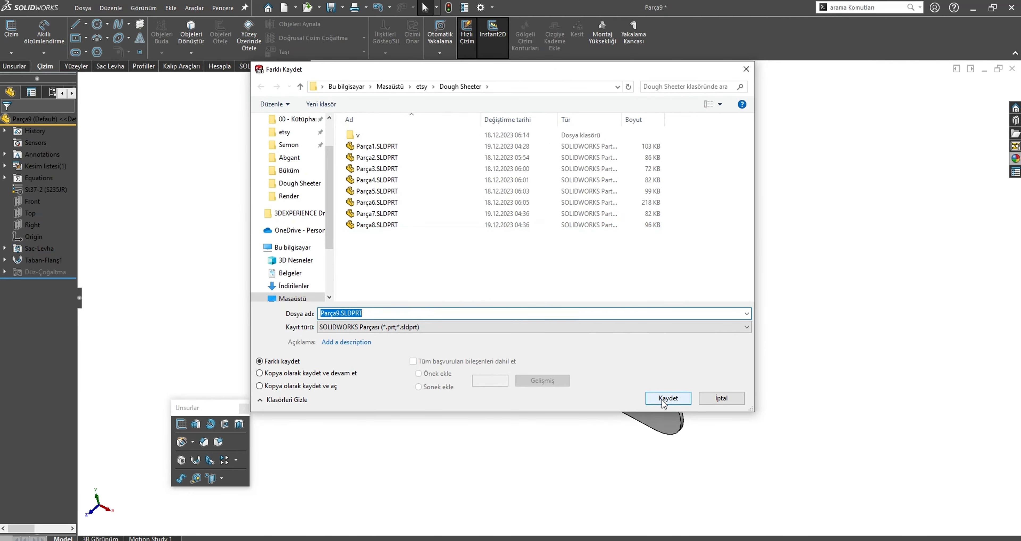
pyautogui.click(668, 397)
pyautogui.hotkey('ctrl', 'Tab')
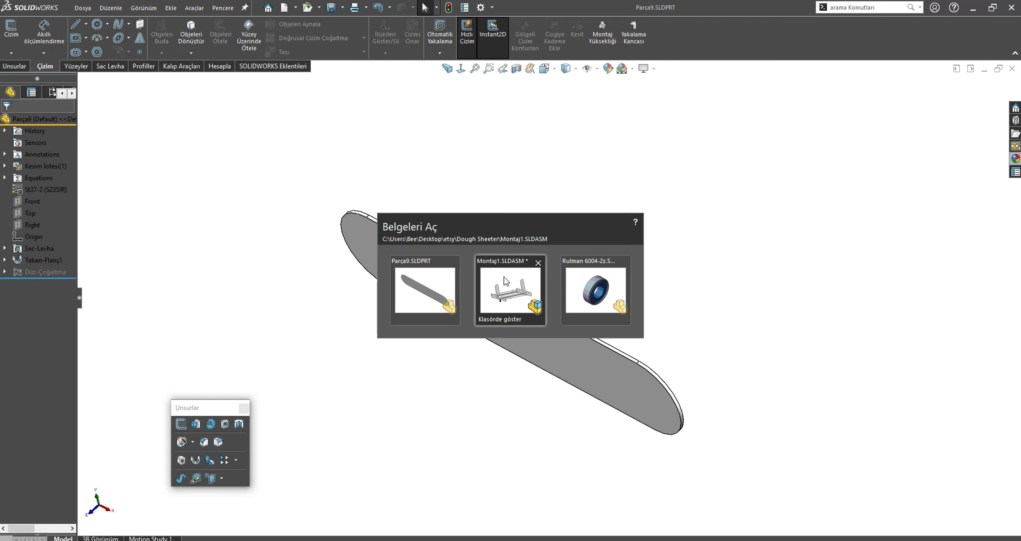
# Return to the assembly Montaj1 and insert the slot-shaped part Parça9 next to the roller's bearing housing
pyautogui.click(504, 276)
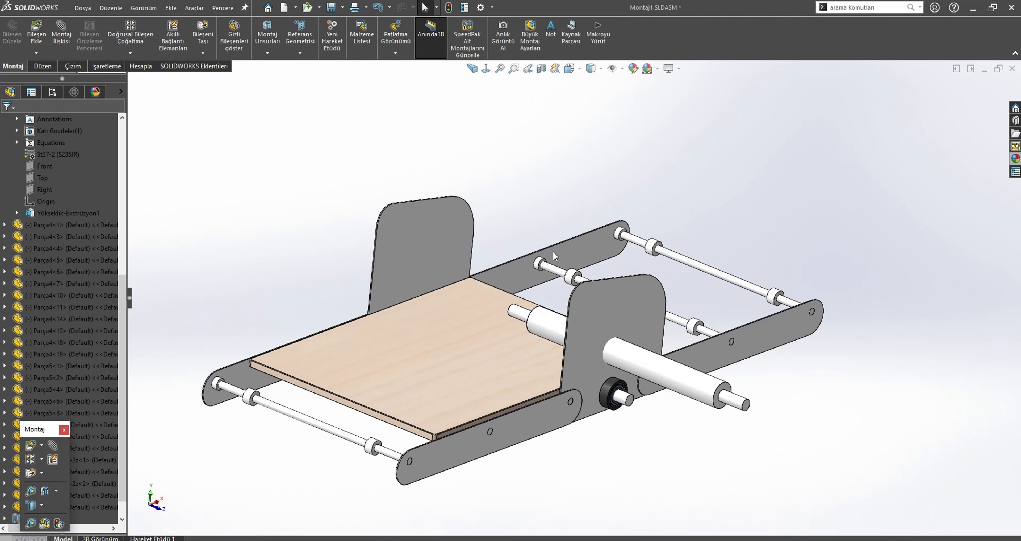
pyautogui.moveTo(553, 255); pyautogui.dragTo(465, 237, button='middle')
pyautogui.click(38, 32)
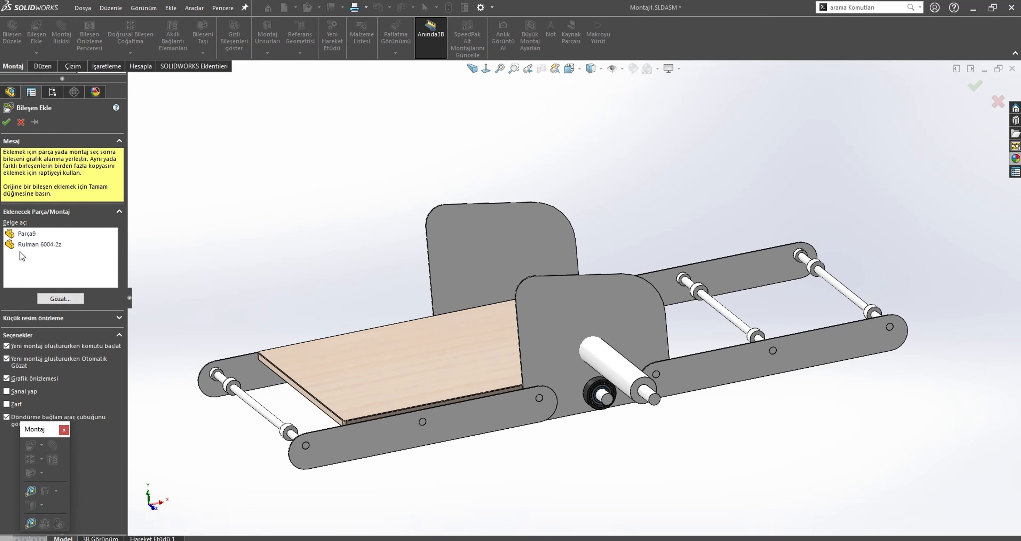
pyautogui.click(27, 234)
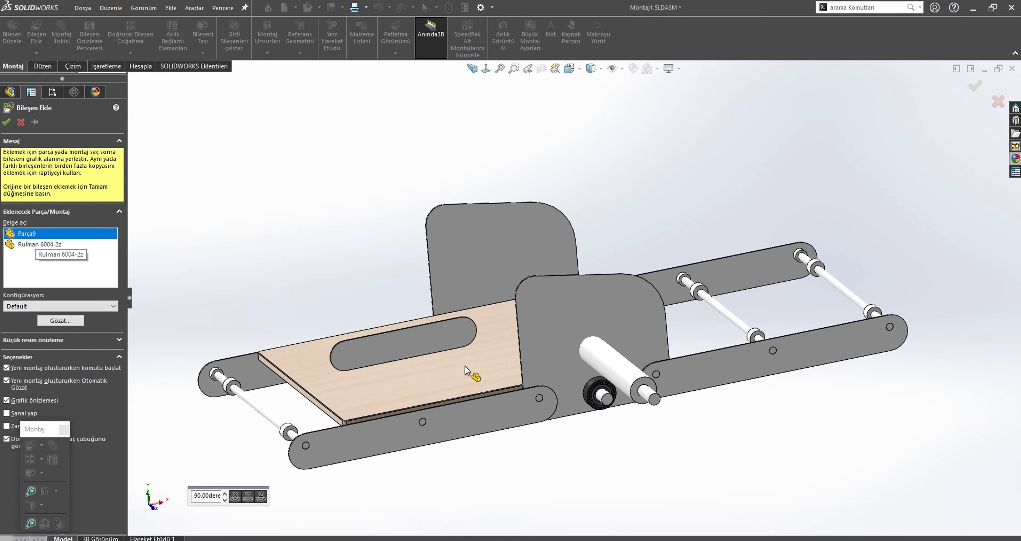
pyautogui.click(583, 426)
pyautogui.click(583, 425)
# Mate the slot plate's rounded end edge concentric with the shaft end of the lower roller
pyautogui.scroll(-5, 583, 425)
pyautogui.moveTo(582, 425); pyautogui.dragTo(699, 346, button='middle')
pyautogui.scroll(-2, 699, 345)
pyautogui.click(681, 346)
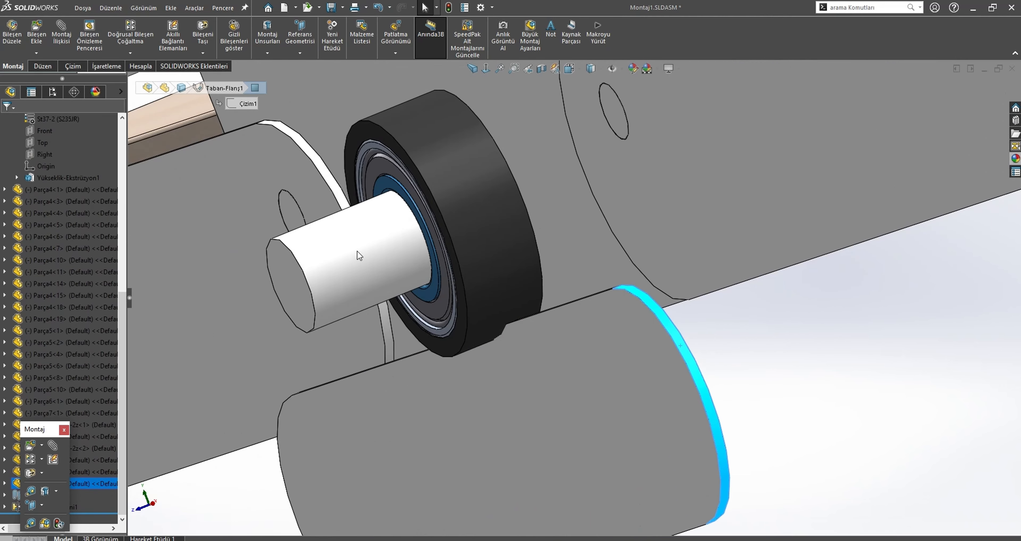
pyautogui.keyDown('ctrl'); pyautogui.click(392, 245); pyautogui.keyUp('ctrl')
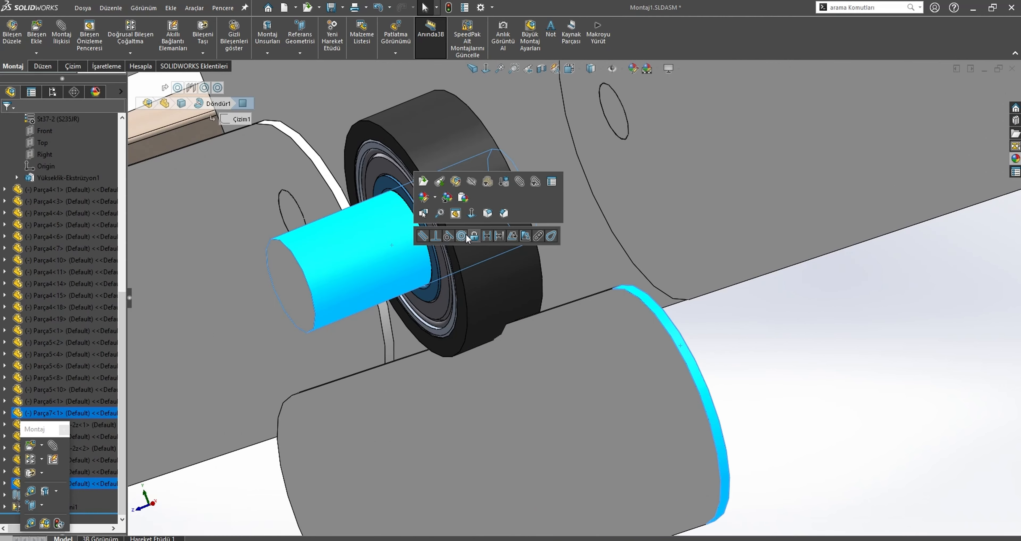
pyautogui.click(461, 236)
pyautogui.click(408, 232)
# Swing the slot plate up about the lower roller's shaft to a nearly vertical position
pyautogui.scroll(3, 352, 246)
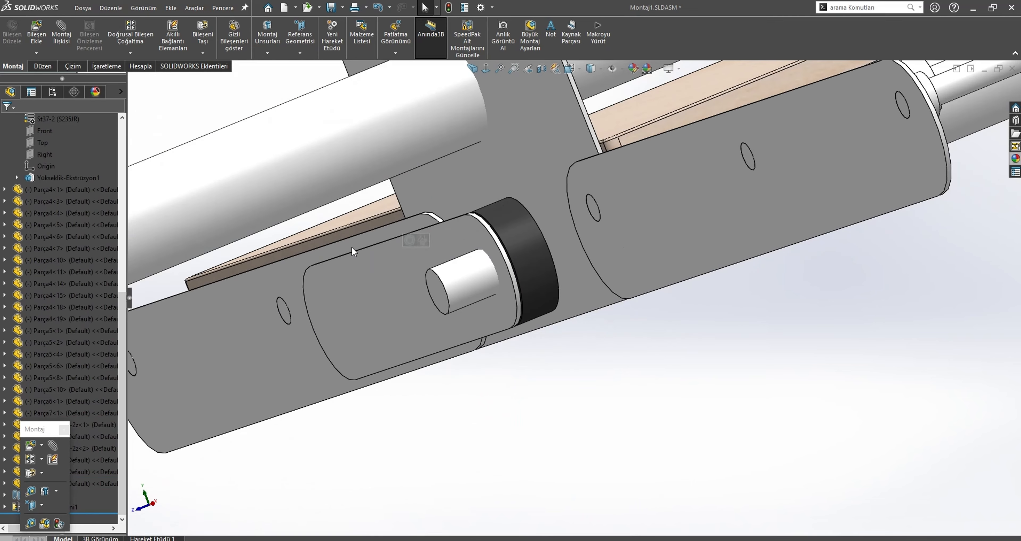
pyautogui.moveTo(487, 346); pyautogui.dragTo(446, 308, button='middle')
pyautogui.click(449, 265)
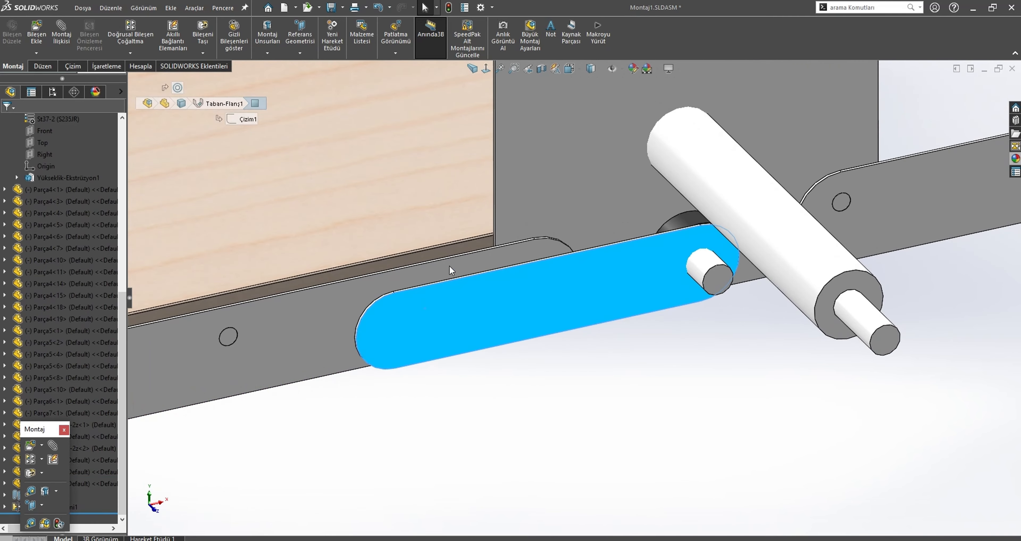
pyautogui.moveTo(449, 265); pyautogui.dragTo(771, 34)
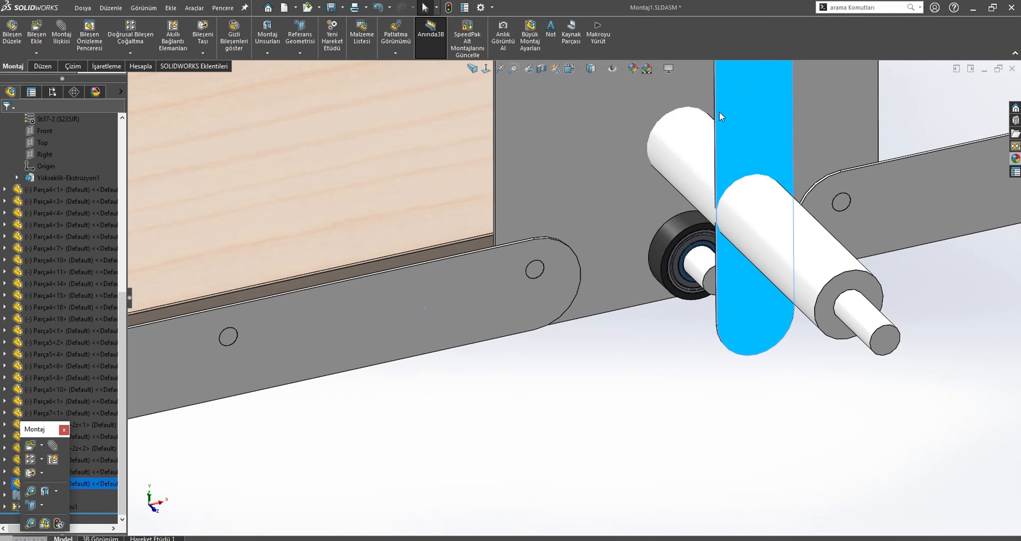
pyautogui.moveTo(724, 109); pyautogui.dragTo(646, 69)
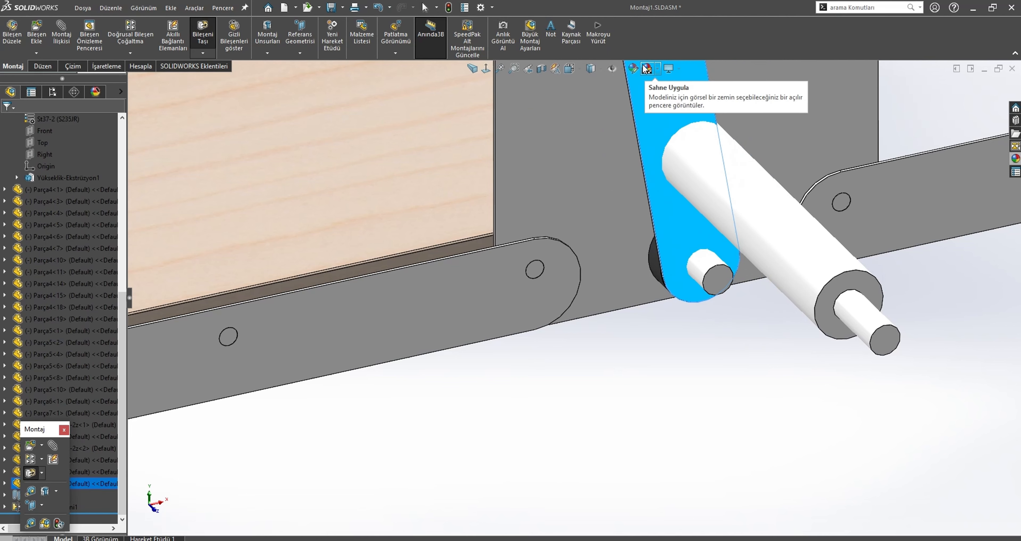
pyautogui.press('Escape')
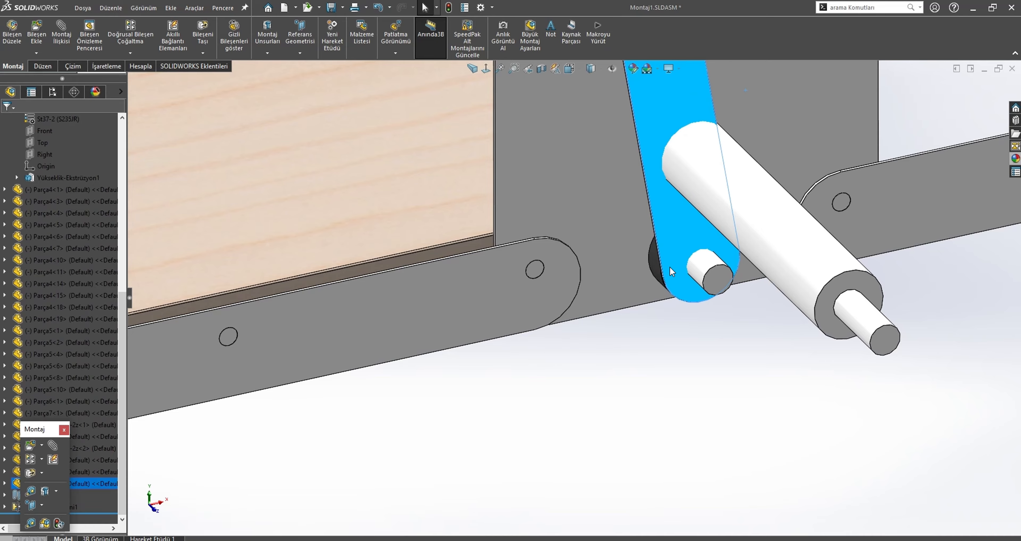
# Hide the slot plate and release the mate holding the bearing housing against the side plate, keeping its concentric mate
pyautogui.moveTo(671, 268); pyautogui.dragTo(672, 223, button='middle')
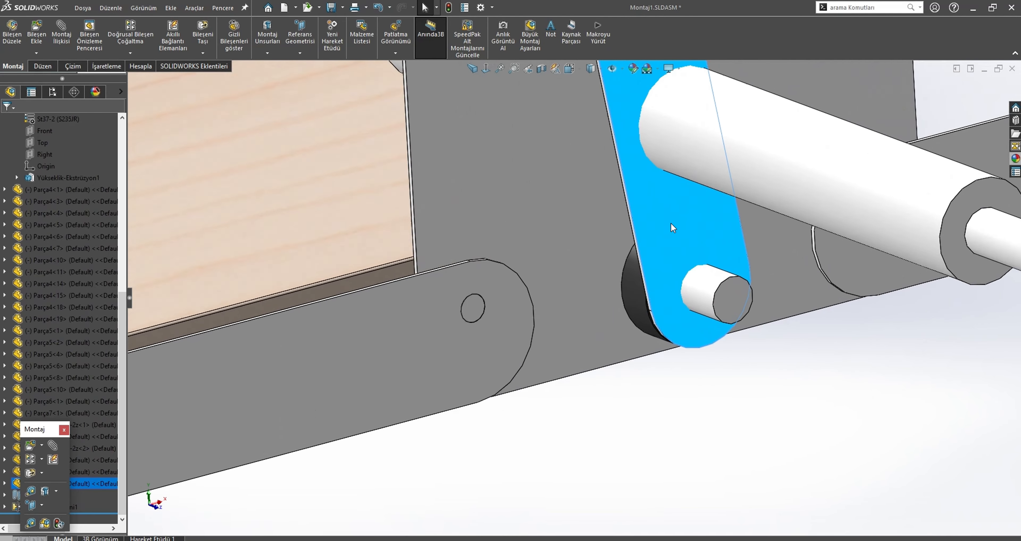
pyautogui.scroll(-2, 672, 222)
pyautogui.press('Tab')
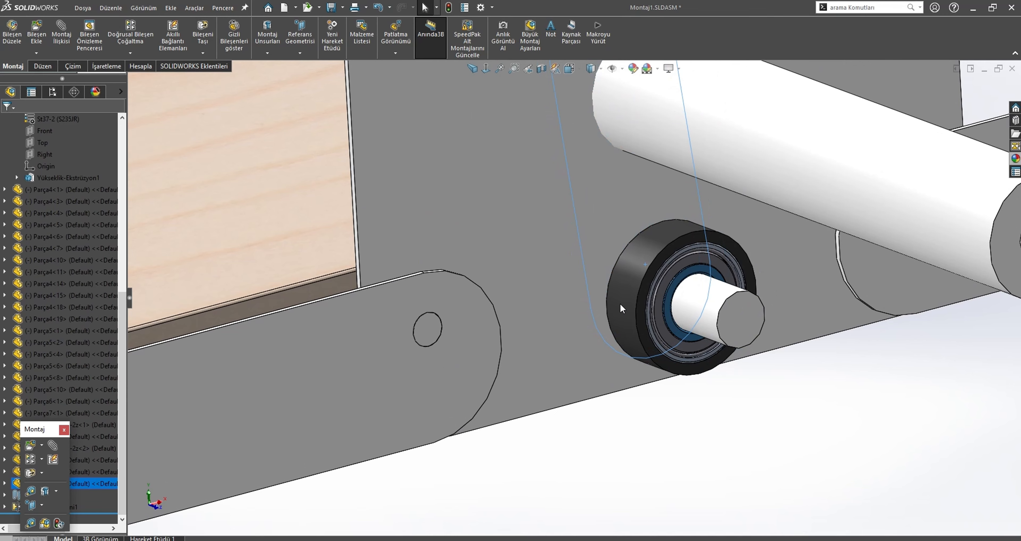
pyautogui.click(621, 305)
pyautogui.click(779, 240)
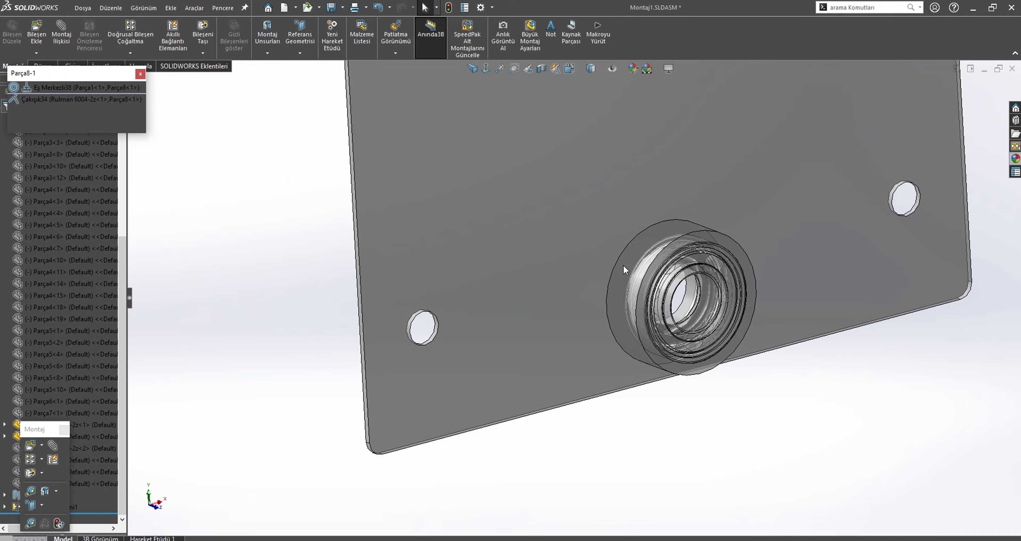
pyautogui.click(621, 272)
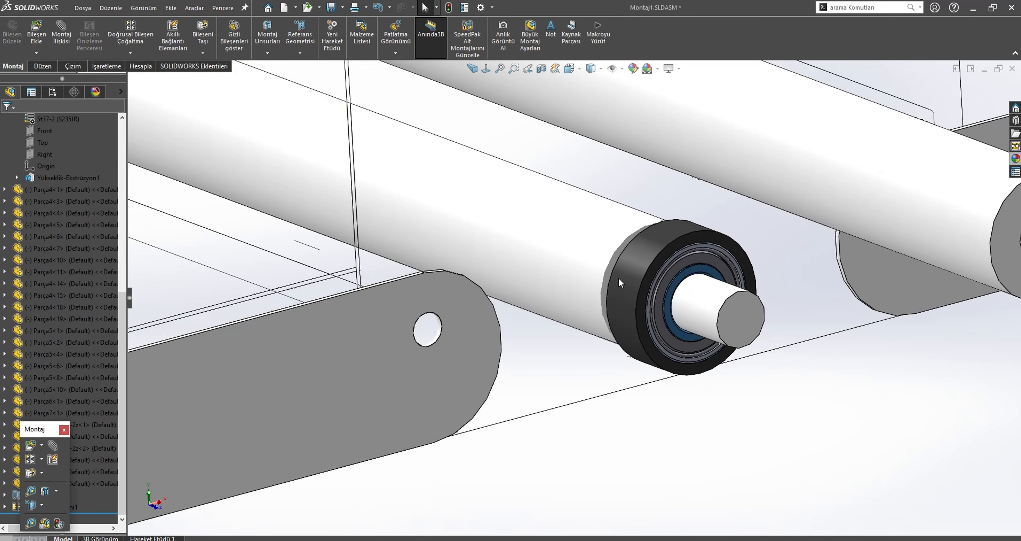
# Slide the bearing housing outward along its axis, clear of the roller's shaft end
pyautogui.scroll(3, 621, 283)
pyautogui.moveTo(621, 283); pyautogui.dragTo(777, 339)
pyautogui.scroll(3, 571, 193)
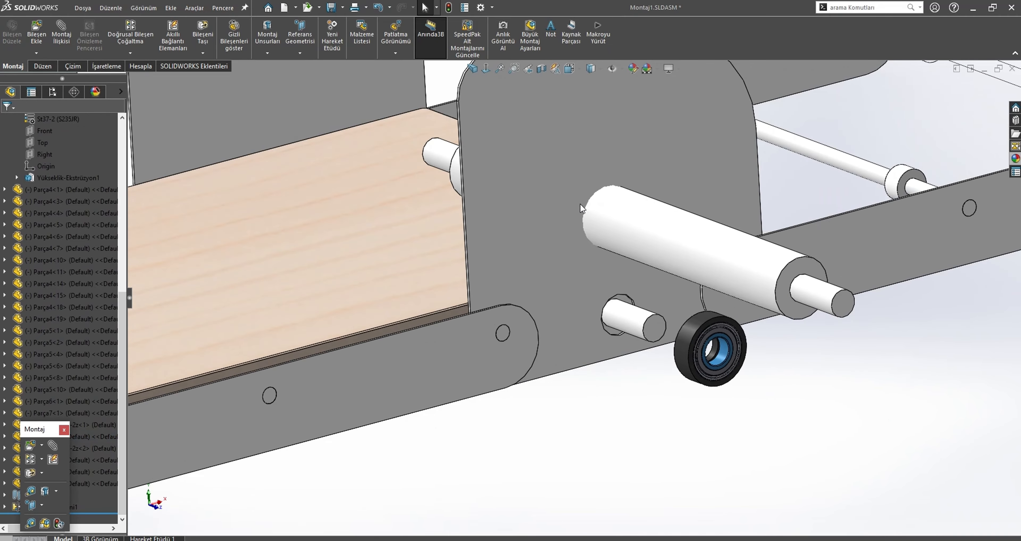
# Show the slot plate again and mate its inner face coincident with the outer face of the side plate
pyautogui.moveTo(580, 203); pyautogui.dragTo(532, 260, button='middle')
pyautogui.click(536, 248)
pyautogui.scroll(-3, 494, 296)
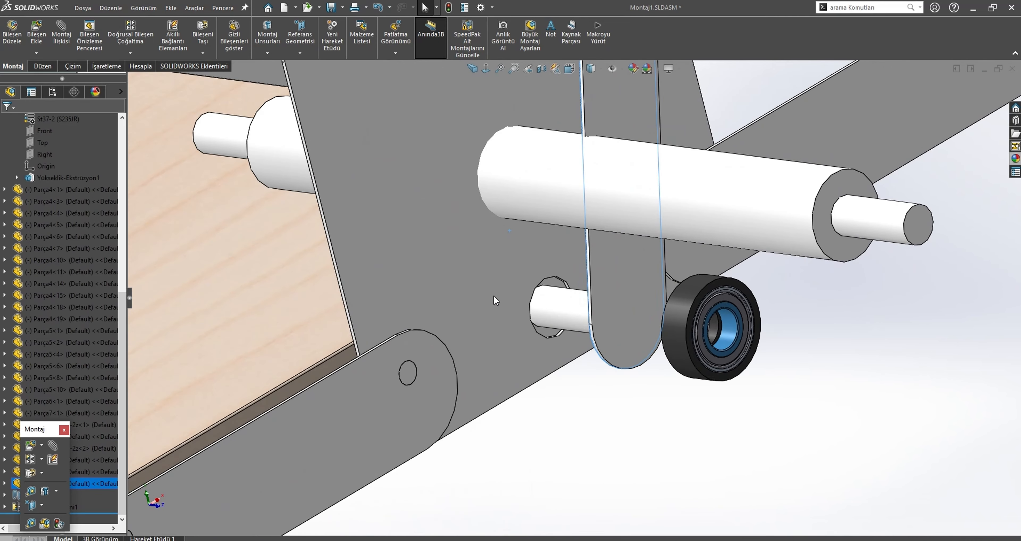
pyautogui.click(526, 289)
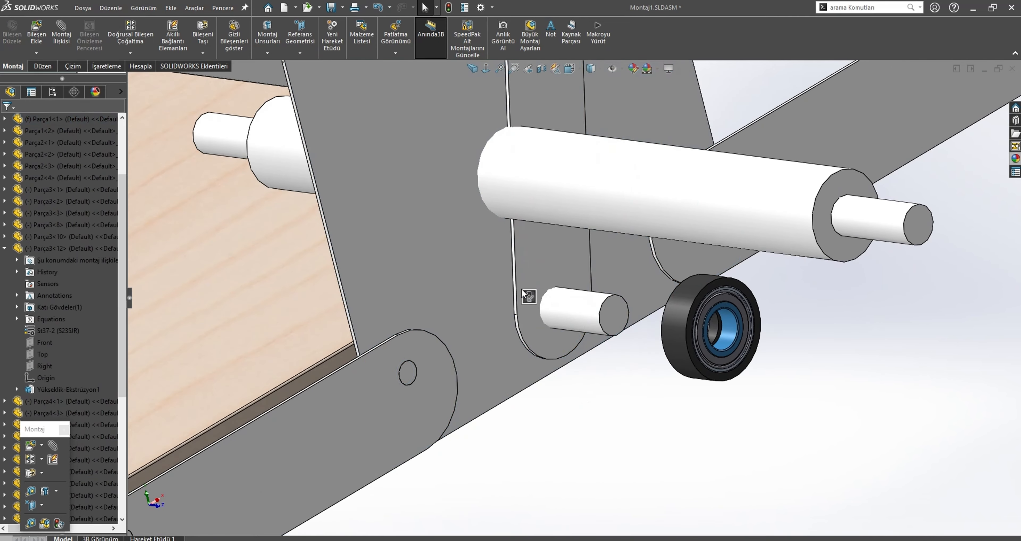
# Open the slot plate part Parça9 from the assembly for editing
pyautogui.moveTo(504, 291); pyautogui.dragTo(864, 315, button='middle')
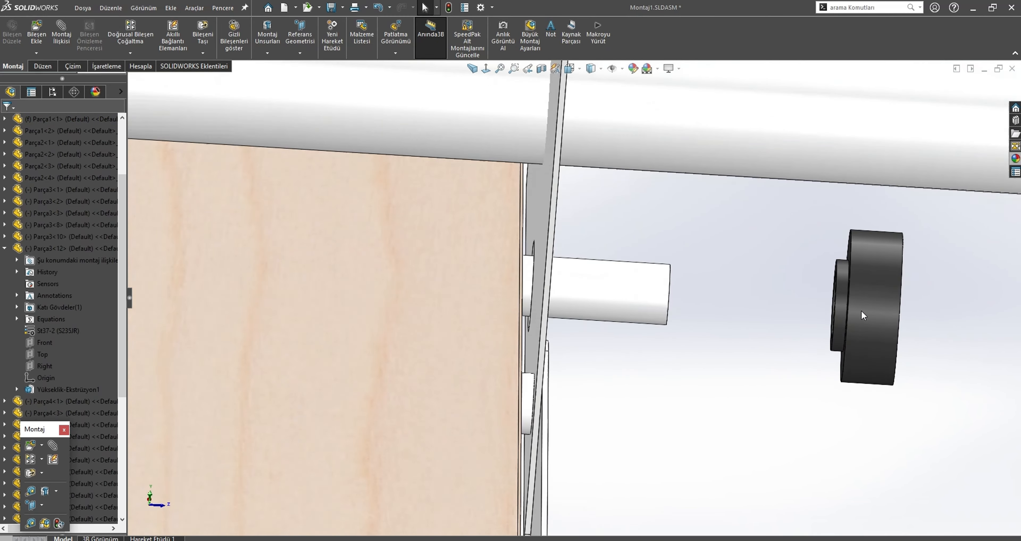
pyautogui.scroll(-4, 864, 315)
pyautogui.click(780, 279)
pyautogui.click(608, 340)
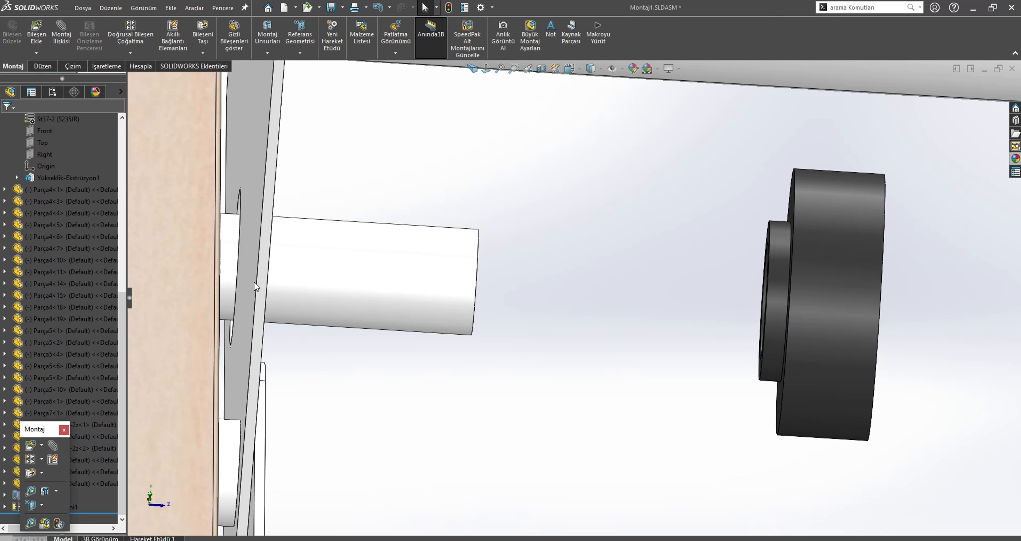
pyautogui.moveTo(256, 286); pyautogui.dragTo(394, 218, button='middle')
pyautogui.click(448, 196)
pyautogui.click(489, 163)
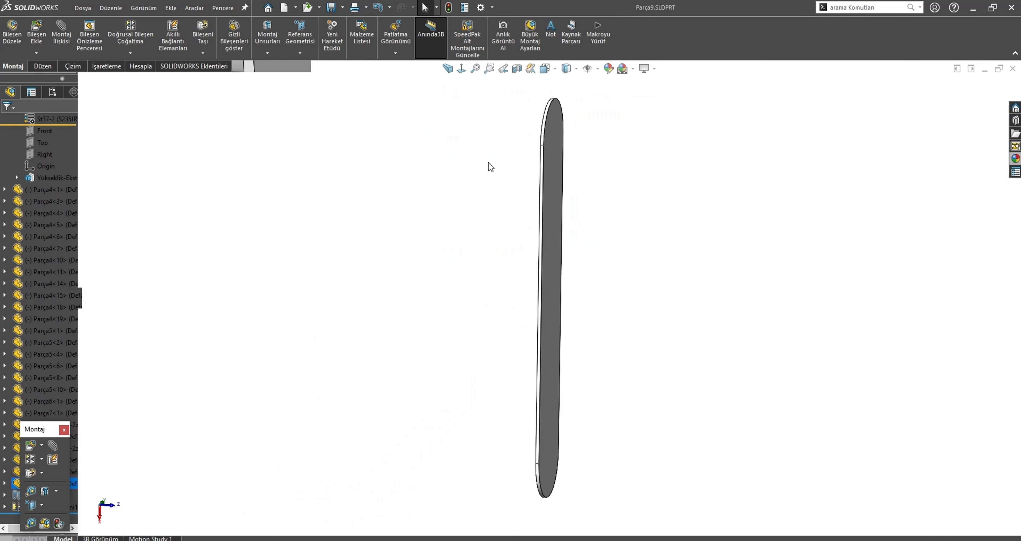
pyautogui.click(591, 361)
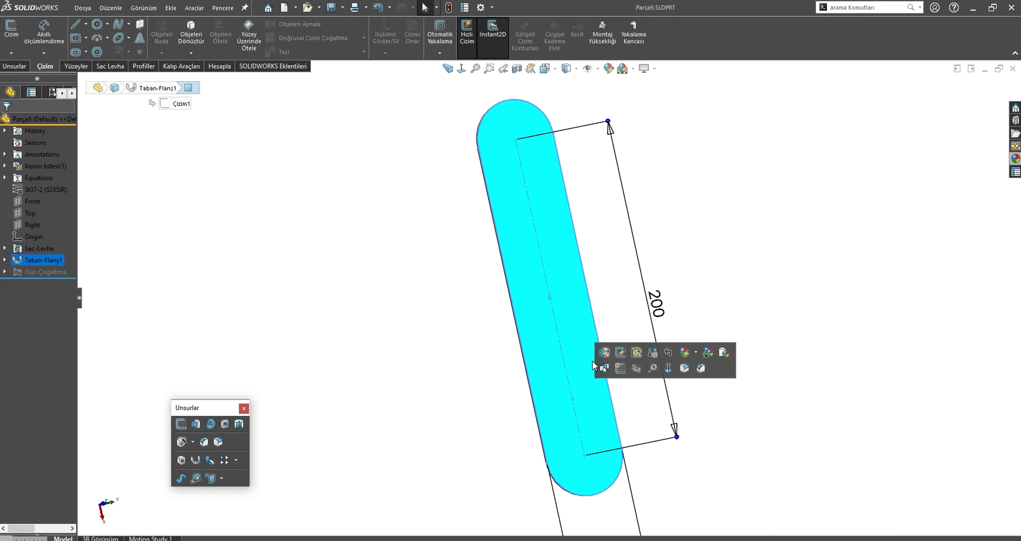
pyautogui.click(620, 368)
pyautogui.click(980, 89)
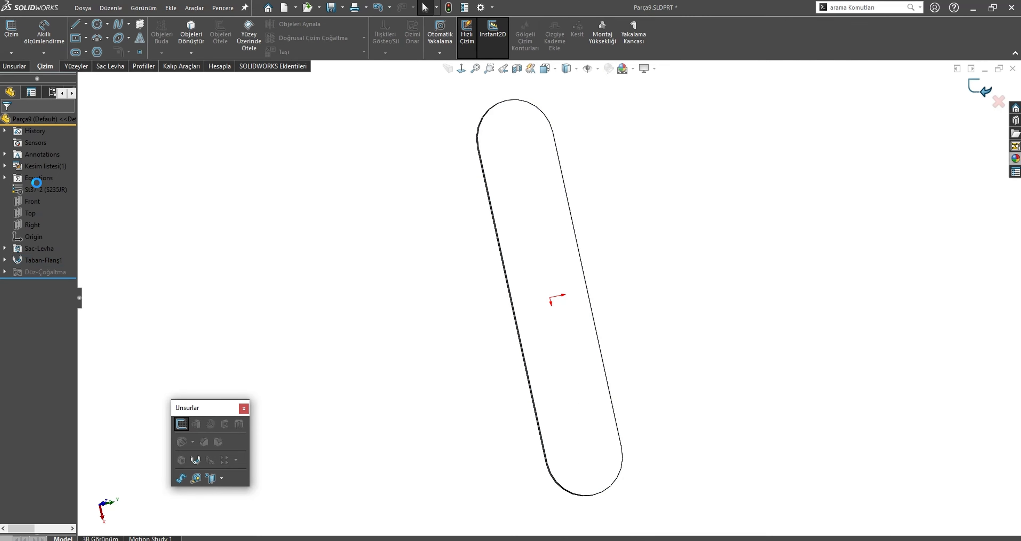
# Edit the base flange sketch and draw a circle about 36 mm in diameter centred on one end arc of the slot
pyautogui.click(38, 259)
pyautogui.click(173, 102)
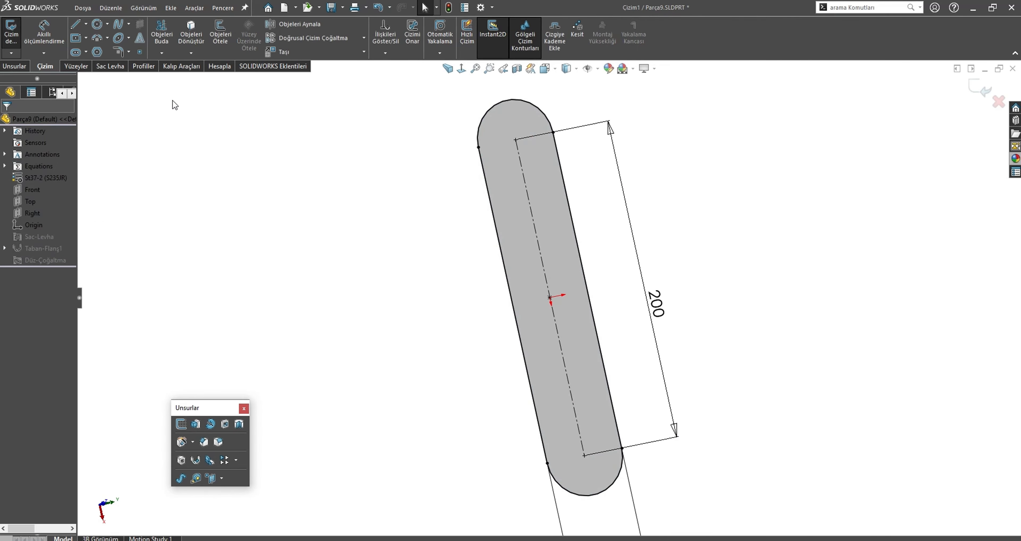
pyautogui.click(97, 24)
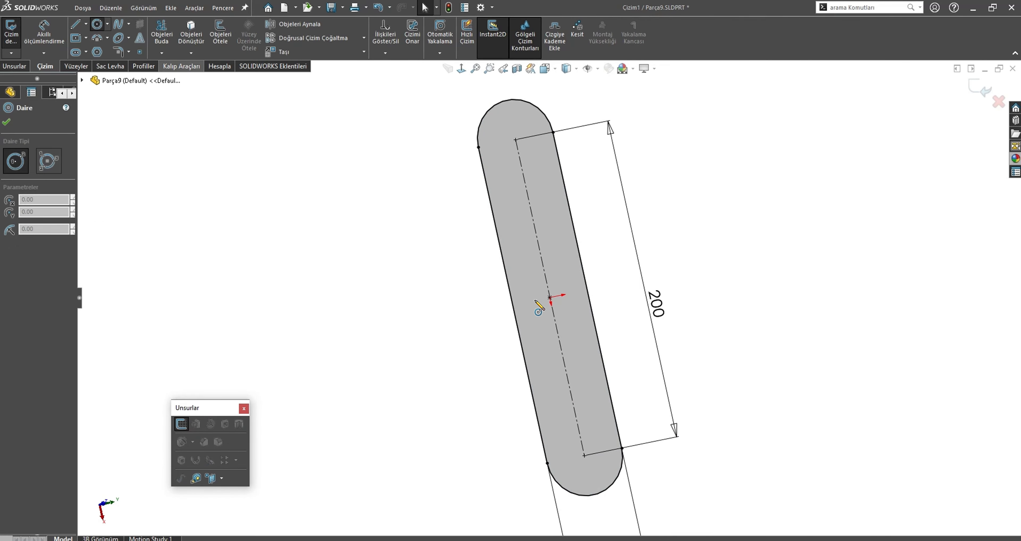
pyautogui.click(584, 455)
pyautogui.click(600, 433)
pyautogui.press('Escape')
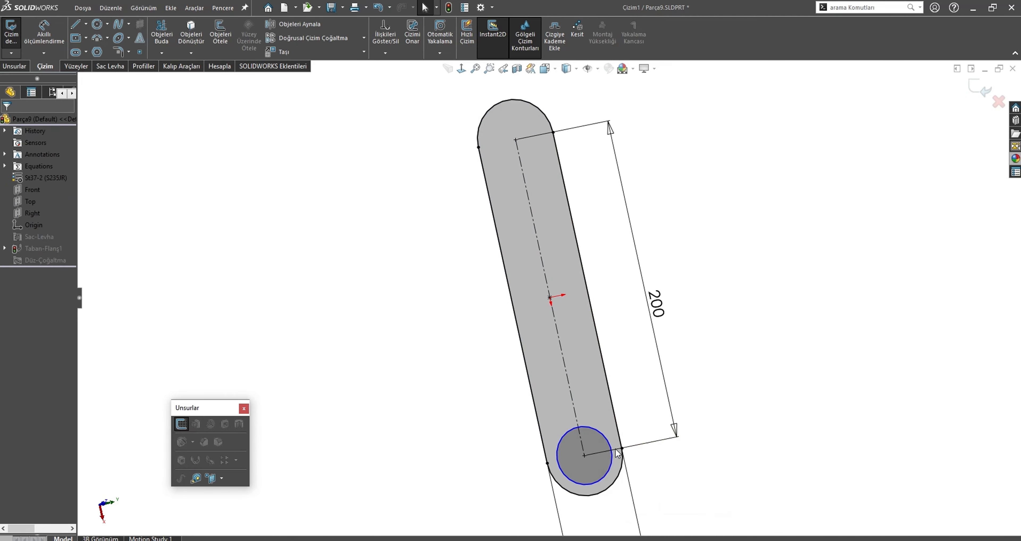
# Dimension the circle to a 30 mm diameter, then finish the sketch and return to the assembly
pyautogui.click(613, 452)
pyautogui.click(689, 478)
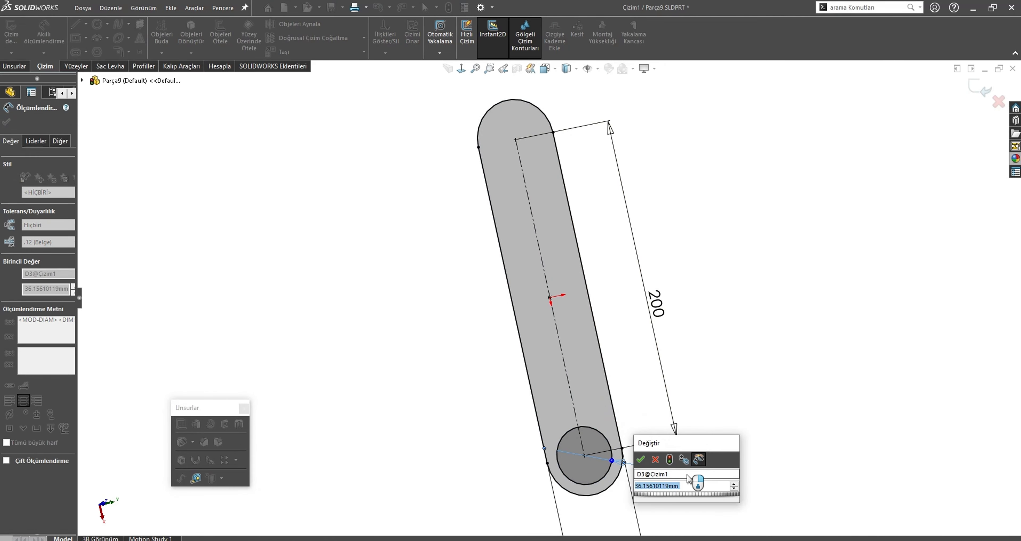
pyautogui.write('30')
pyautogui.press('Return')
pyautogui.press('Escape')
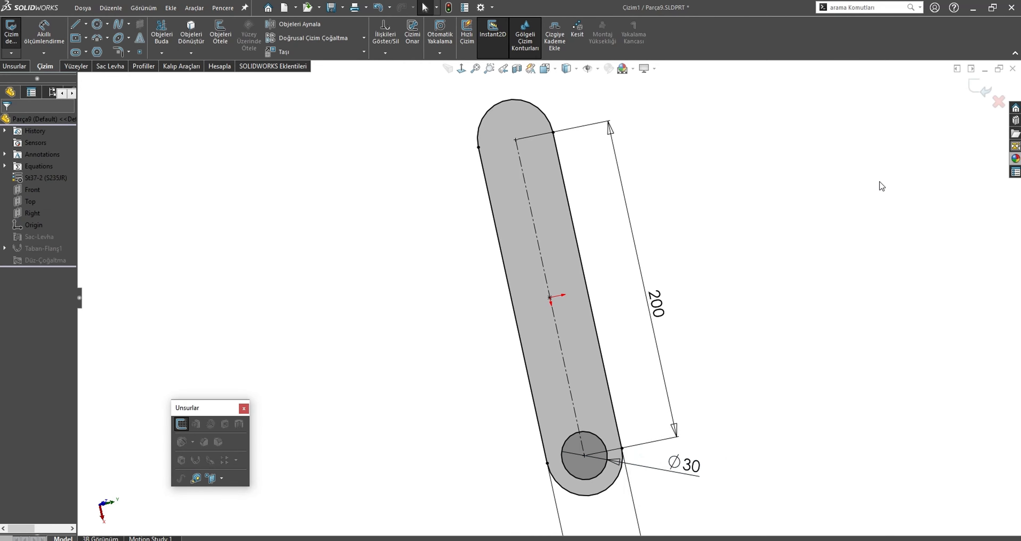
pyautogui.click(979, 89)
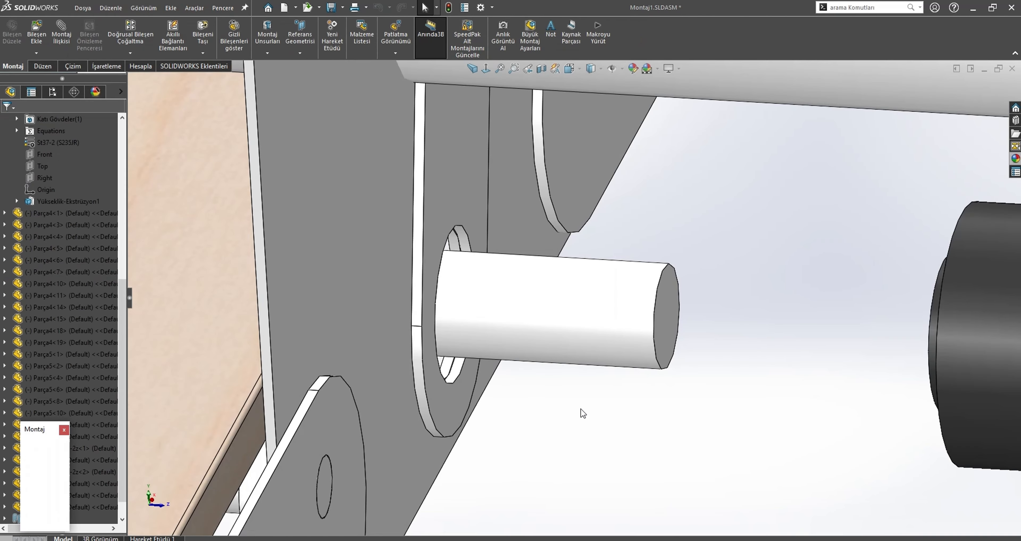
# Mate the bearing housing's inner flange face coincident with the outer face of the slot plate
pyautogui.scroll(-2, 643, 345)
pyautogui.scroll(3, 574, 333)
pyautogui.moveTo(463, 312); pyautogui.dragTo(442, 322, button='middle')
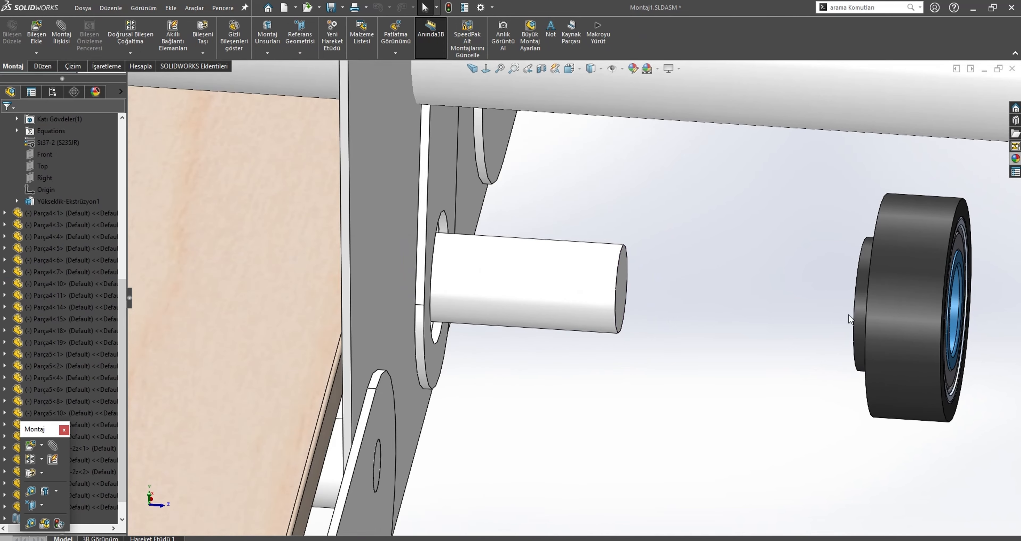
pyautogui.moveTo(902, 297); pyautogui.dragTo(411, 217, button='middle')
pyautogui.click(805, 238)
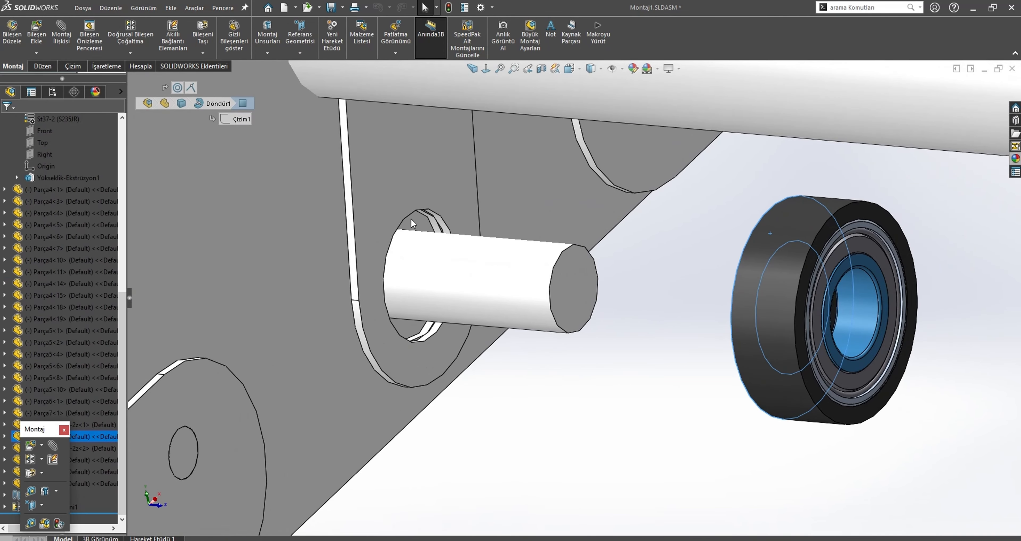
pyautogui.keyDown('ctrl'); pyautogui.click(395, 190); pyautogui.keyUp('ctrl')
pyautogui.click(418, 185)
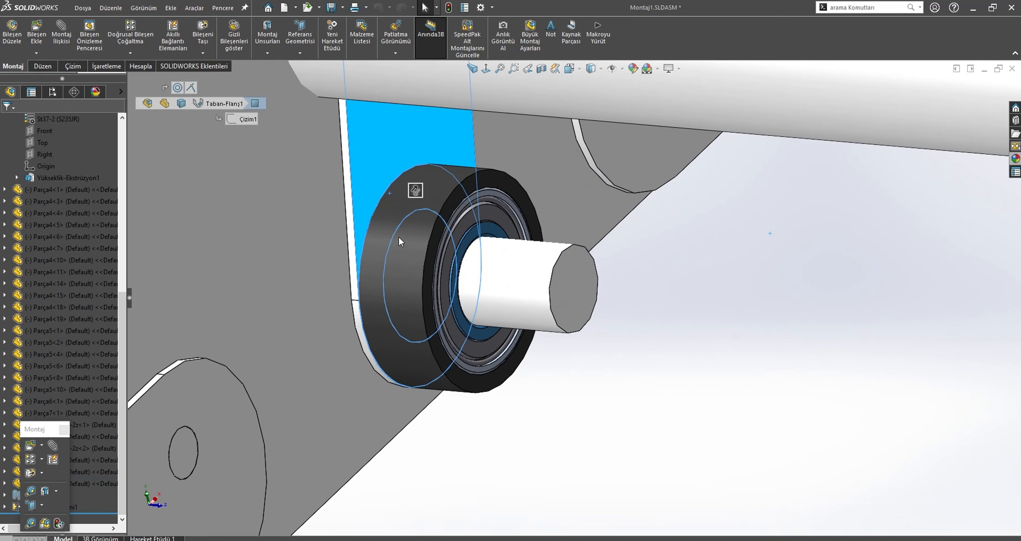
# Swing the slot plate about the lower roller's shaft until it stands upright behind the second roller
pyautogui.scroll(3, 484, 258)
pyautogui.moveTo(497, 262); pyautogui.dragTo(710, 67, button='middle')
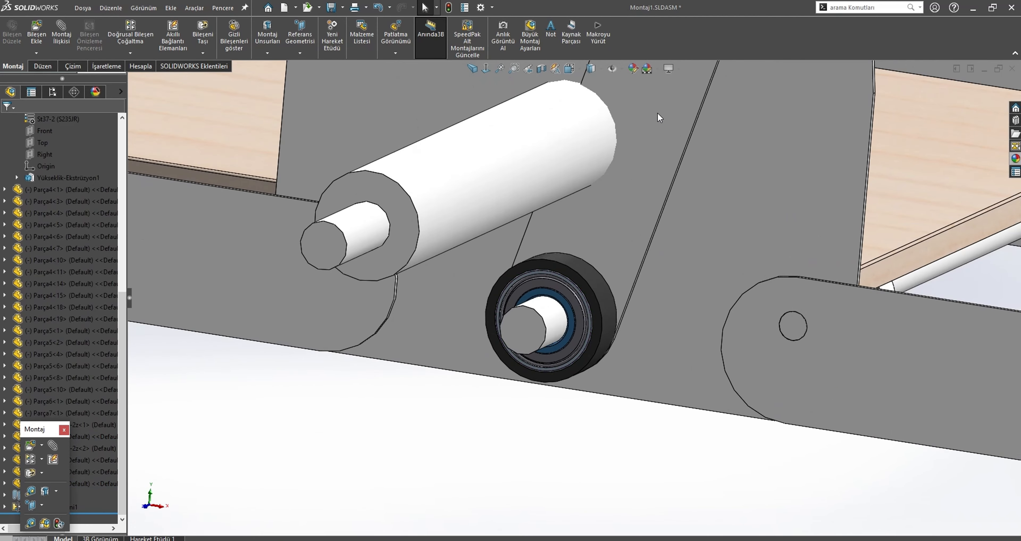
pyautogui.click(561, 69)
pyautogui.moveTo(584, 76); pyautogui.dragTo(623, 156, button='middle')
pyautogui.moveTo(541, 145); pyautogui.dragTo(557, 139)
# Open the slot plate's part file for editing from the assembly
pyautogui.click(560, 99)
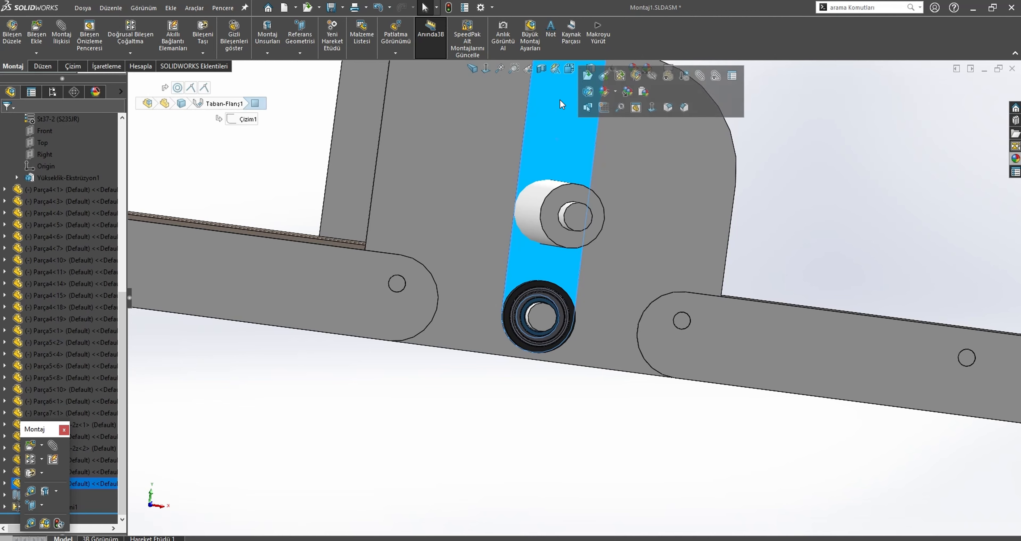
pyautogui.click(613, 80)
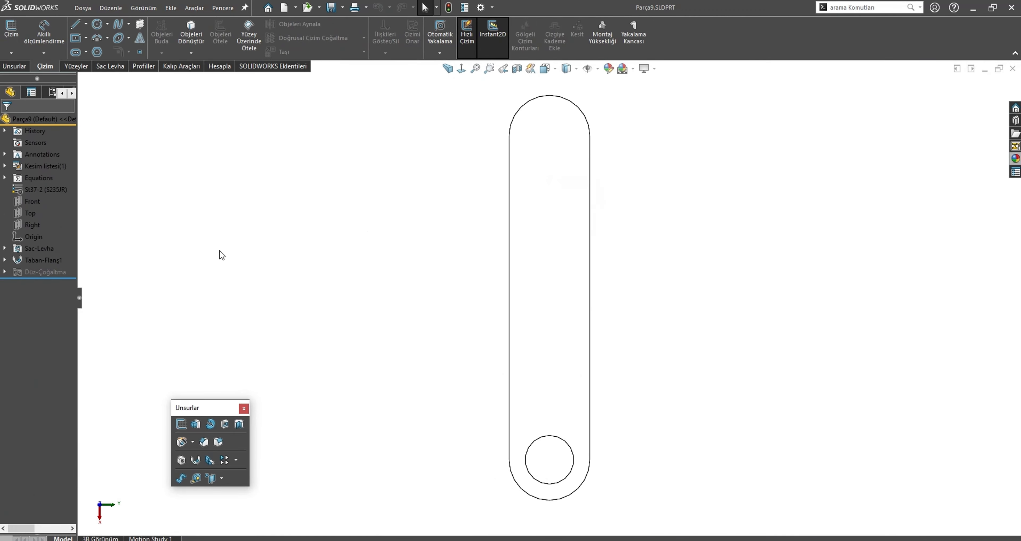
pyautogui.click(573, 365)
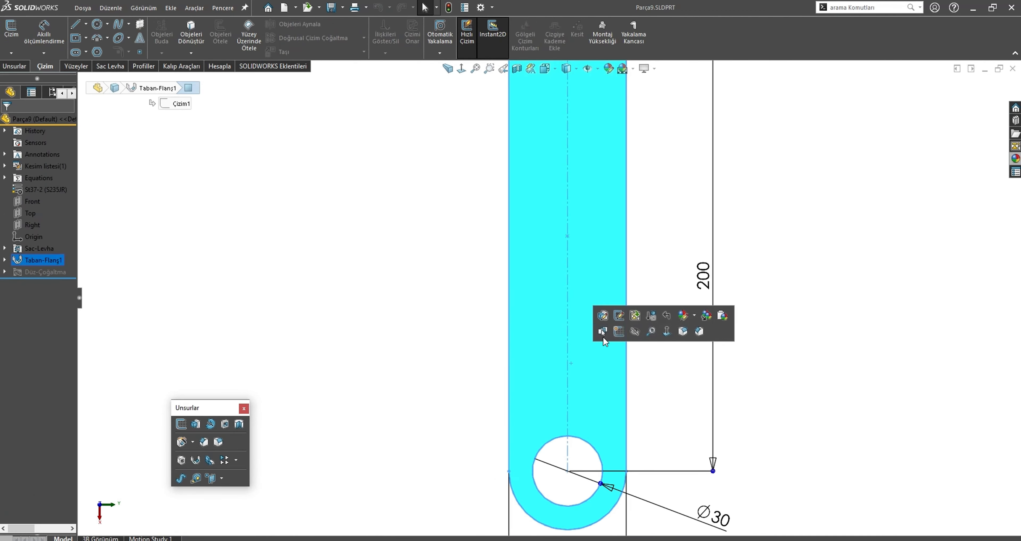
pyautogui.click(618, 332)
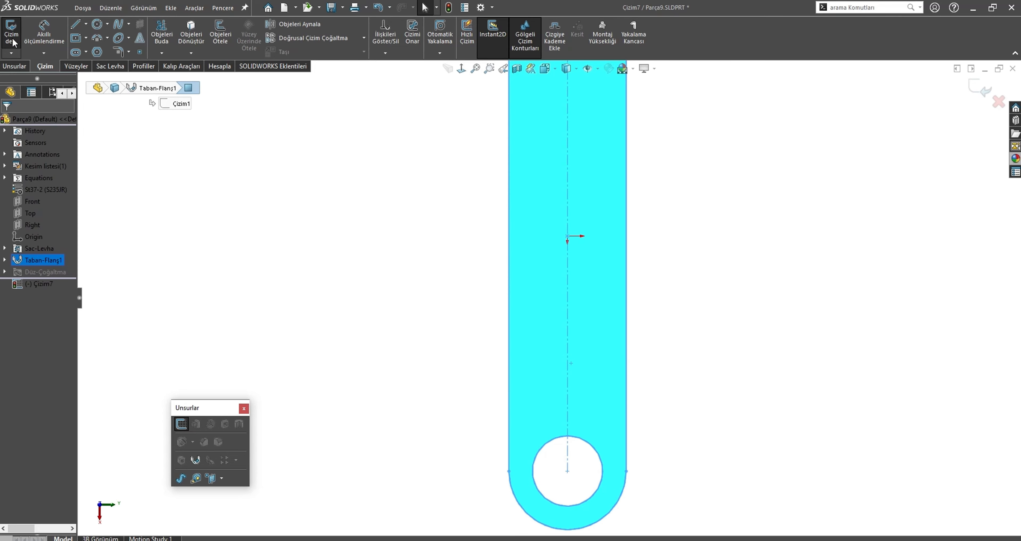
pyautogui.click(96, 24)
pyautogui.click(568, 308)
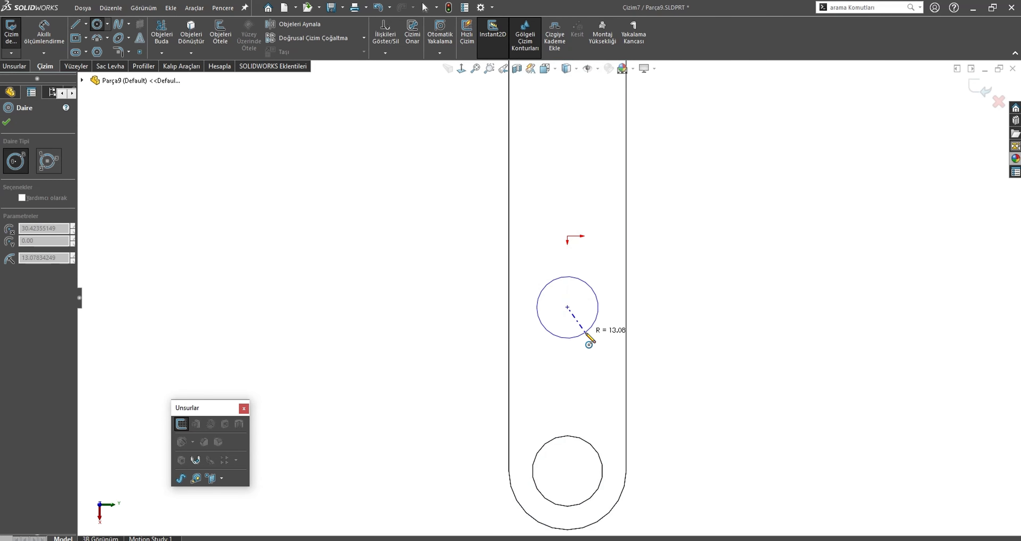
pyautogui.click(589, 330)
pyautogui.press('Escape')
pyautogui.click(591, 336)
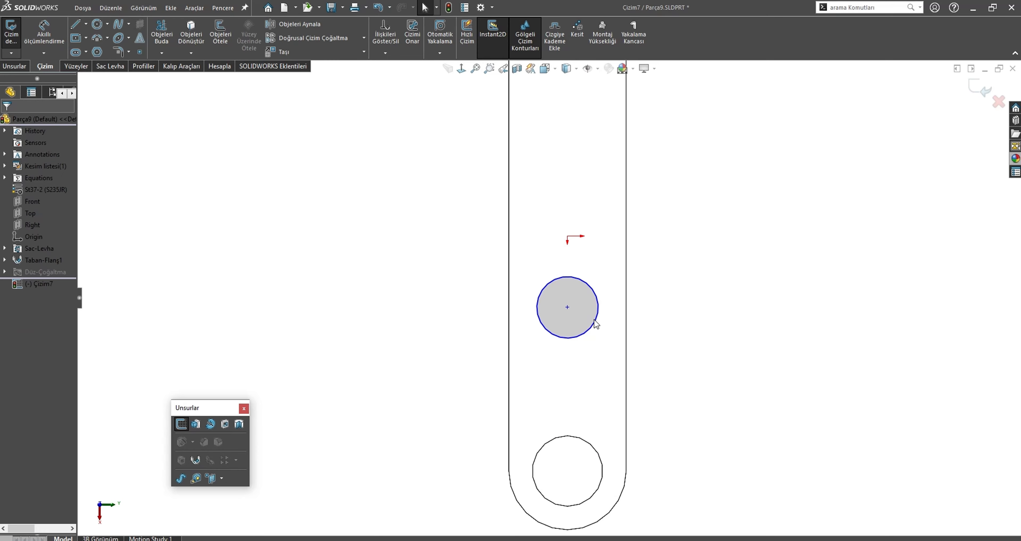
pyautogui.press('Delete')
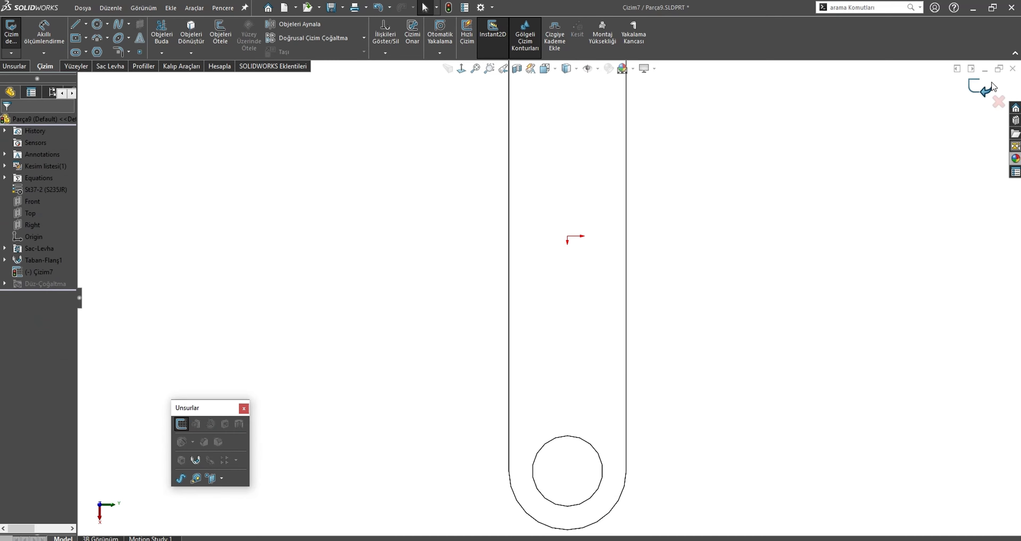
# Edit the base flange sketch and draw a circle about 33 mm in diameter on the centreline above the 30 mm hole
pyautogui.click(43, 260)
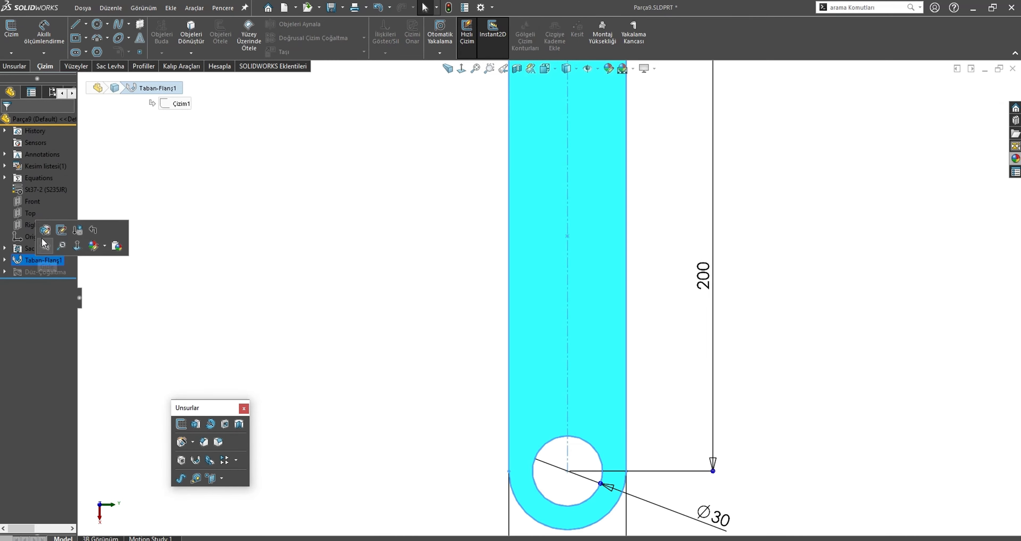
pyautogui.click(62, 230)
pyautogui.click(98, 25)
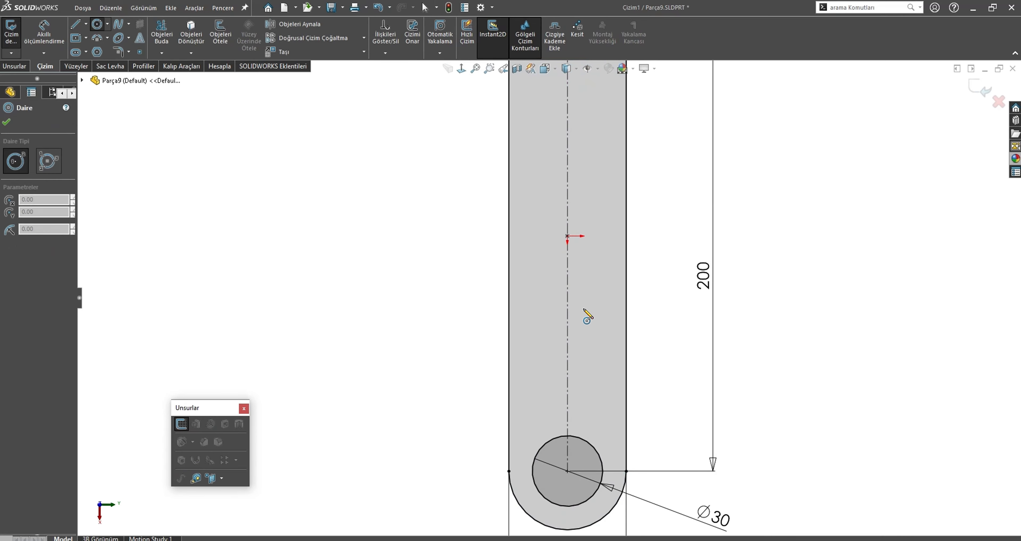
pyautogui.click(567, 300)
pyautogui.click(594, 337)
# Dimension the distance between the new circle and the 30 mm hole to 80 mm
pyautogui.press('s')
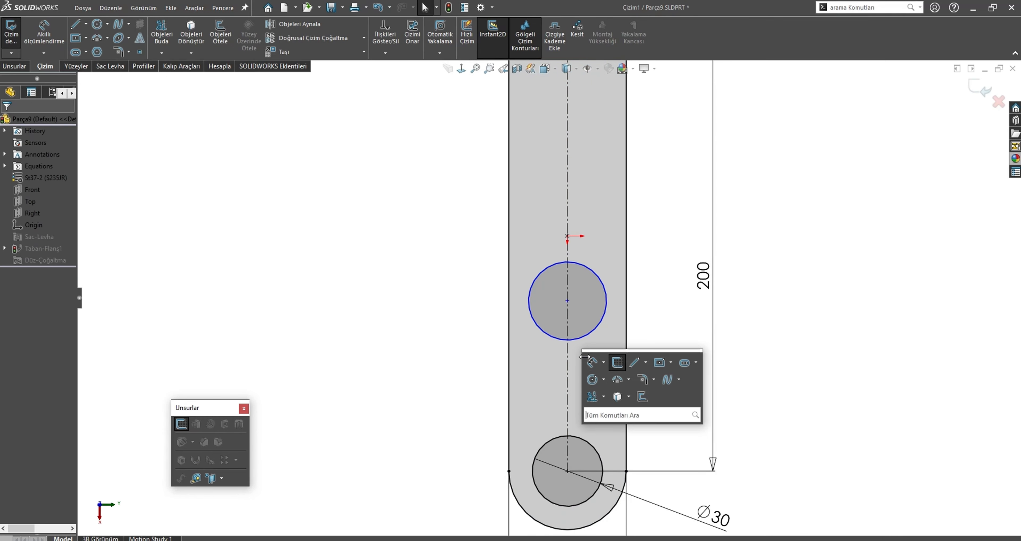
pyautogui.click(595, 364)
pyautogui.click(581, 340)
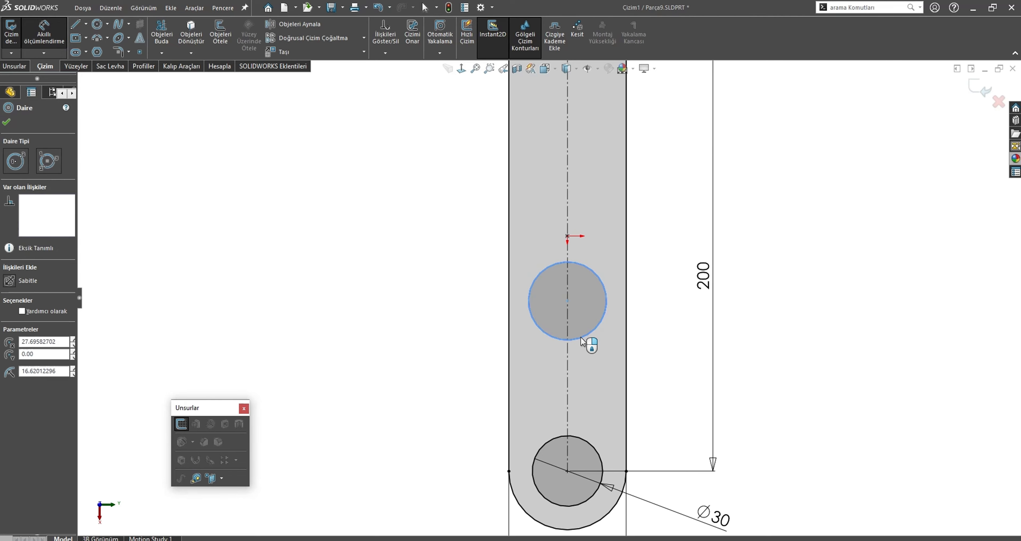
pyautogui.click(587, 444)
pyautogui.click(377, 405)
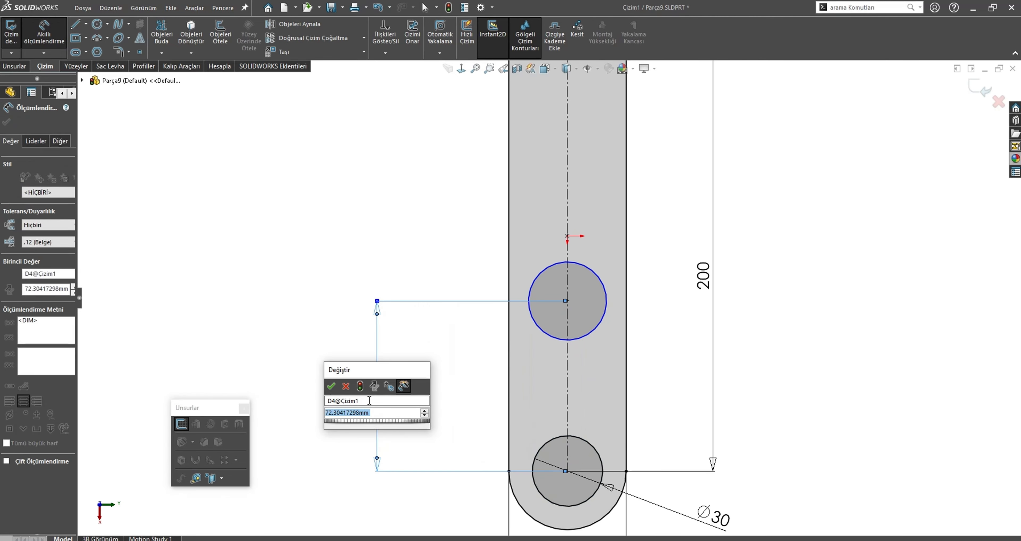
pyautogui.write('80')
pyautogui.press('Return')
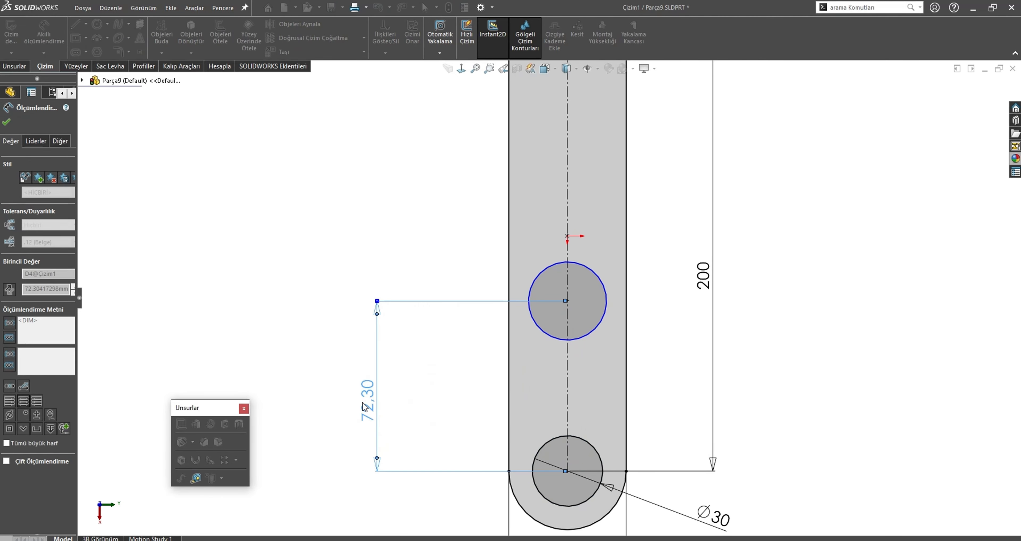
pyautogui.press('Escape')
# Make the new circle equal to the 30 mm circle, then finish the sketch and return to the assembly
pyautogui.click(548, 319)
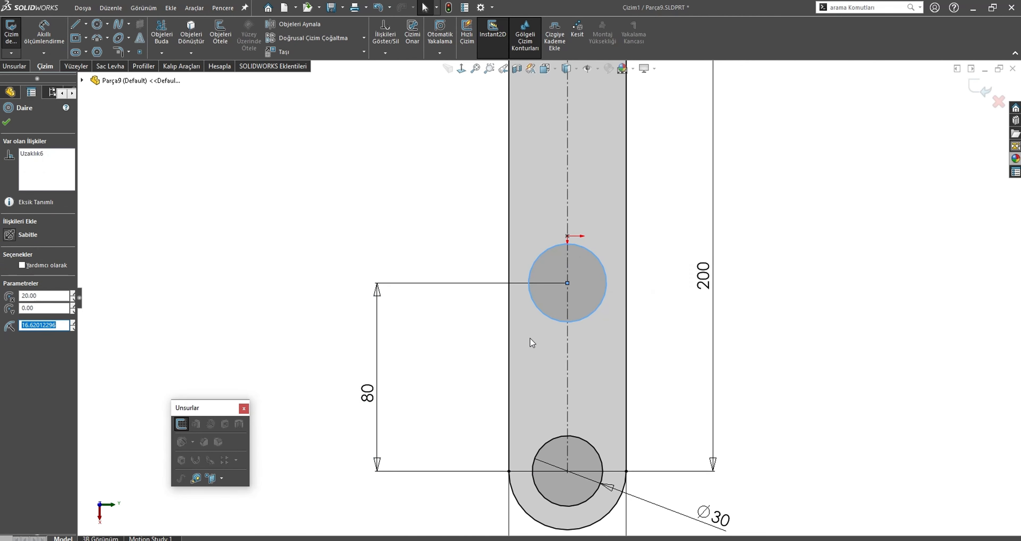
pyautogui.click(291, 370)
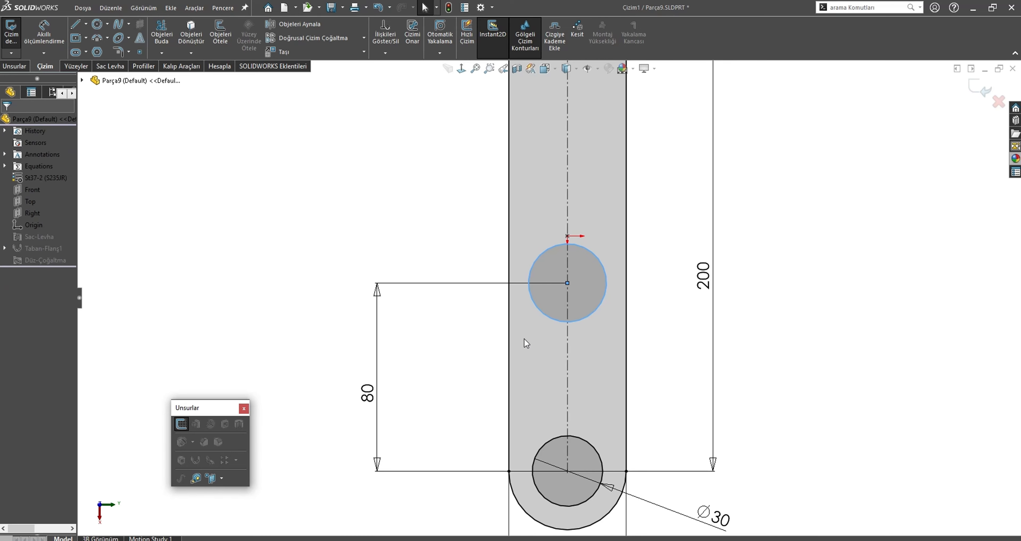
pyautogui.click(551, 315)
pyautogui.keyDown('ctrl'); pyautogui.click(544, 444); pyautogui.keyUp('ctrl')
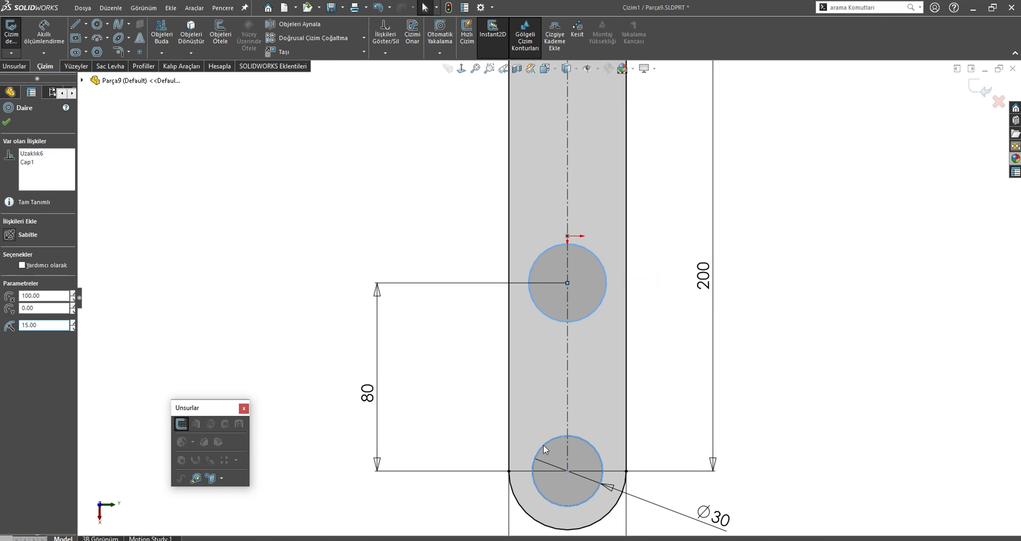
pyautogui.click(621, 398)
pyautogui.click(207, 359)
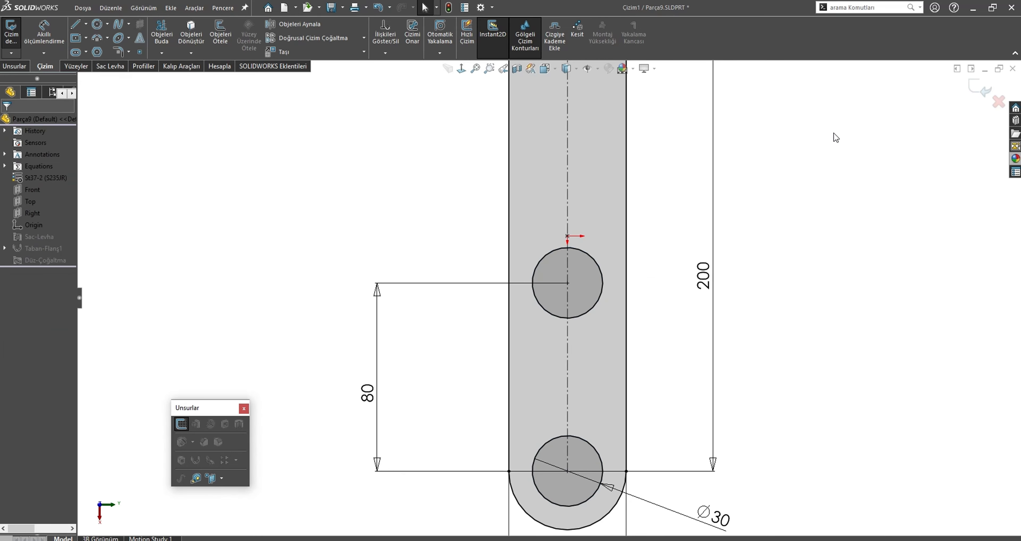
pyautogui.click(983, 86)
pyautogui.hotkey('ctrl', 'Tab')
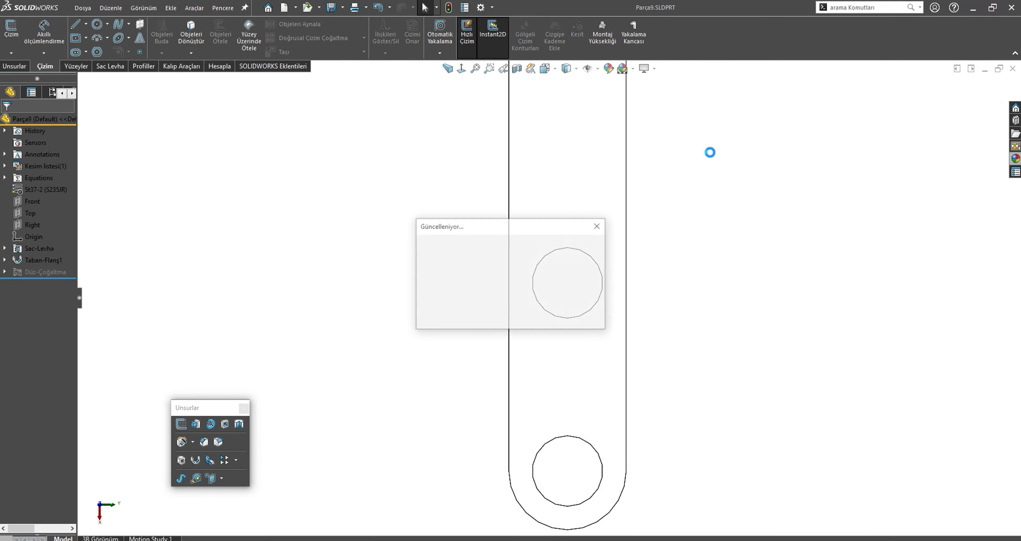
# Mate the second roller's cylindrical body concentric with the new hole in the slot plate
pyautogui.moveTo(460, 133); pyautogui.dragTo(506, 177, button='middle')
pyautogui.moveTo(506, 177); pyautogui.dragTo(630, 224)
pyautogui.scroll(-7, 507, 191)
pyautogui.click(502, 197)
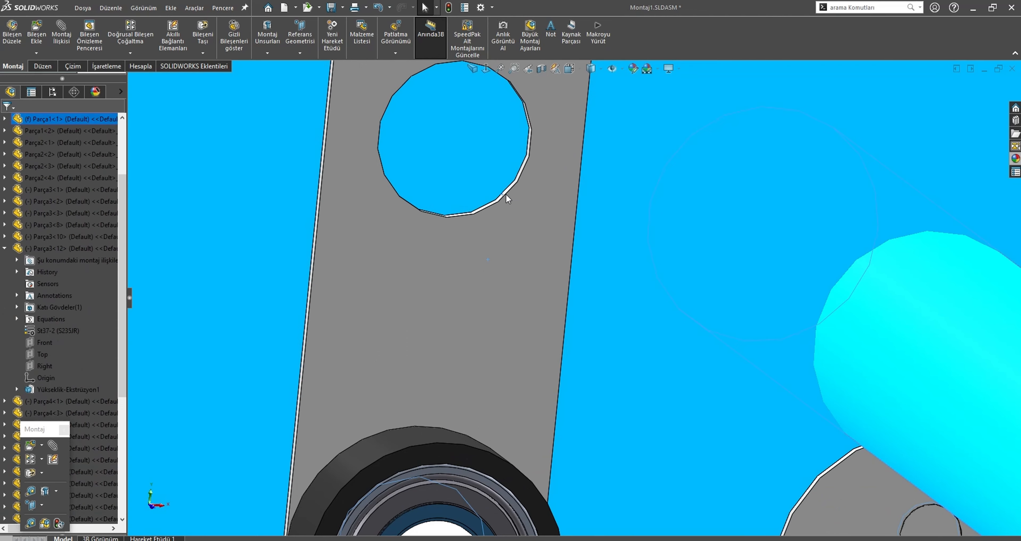
pyautogui.scroll(4, 577, 298)
pyautogui.keyDown('ctrl'); pyautogui.click(800, 329); pyautogui.keyUp('ctrl')
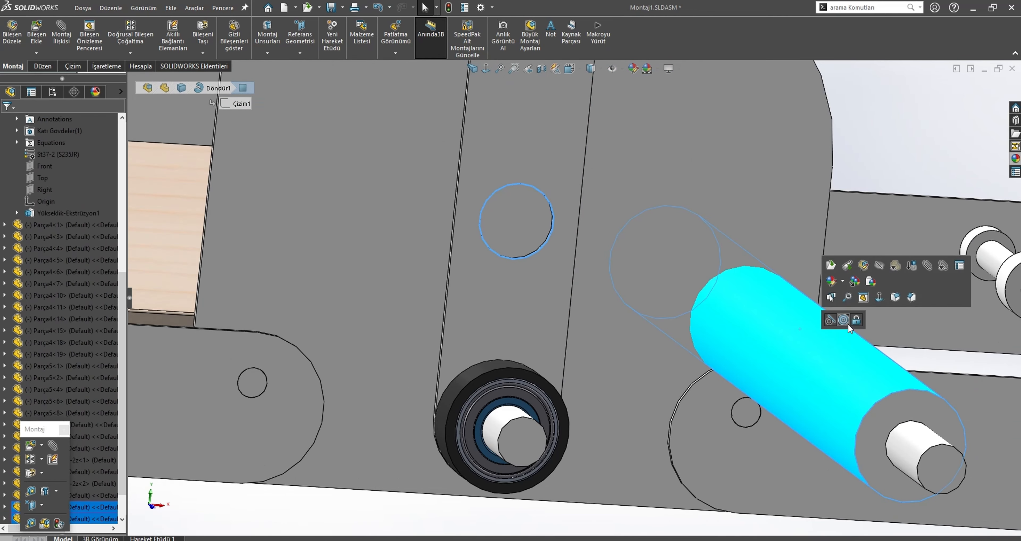
pyautogui.click(829, 320)
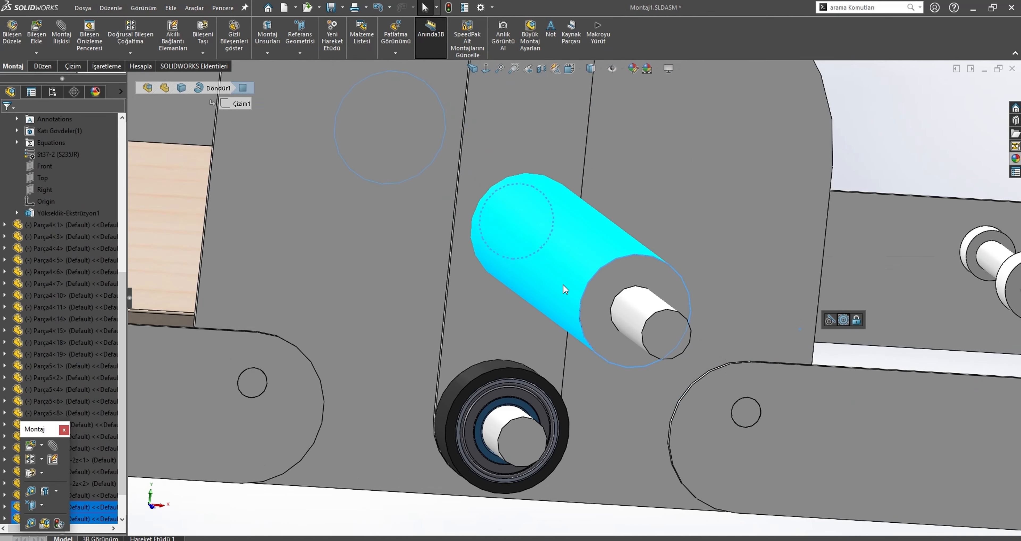
# Mate the second roller's shaft end face coincident with the lower roller's shaft end face
pyautogui.click(652, 332)
pyautogui.keyDown('ctrl'); pyautogui.click(526, 425); pyautogui.keyUp('ctrl')
pyautogui.click(555, 410)
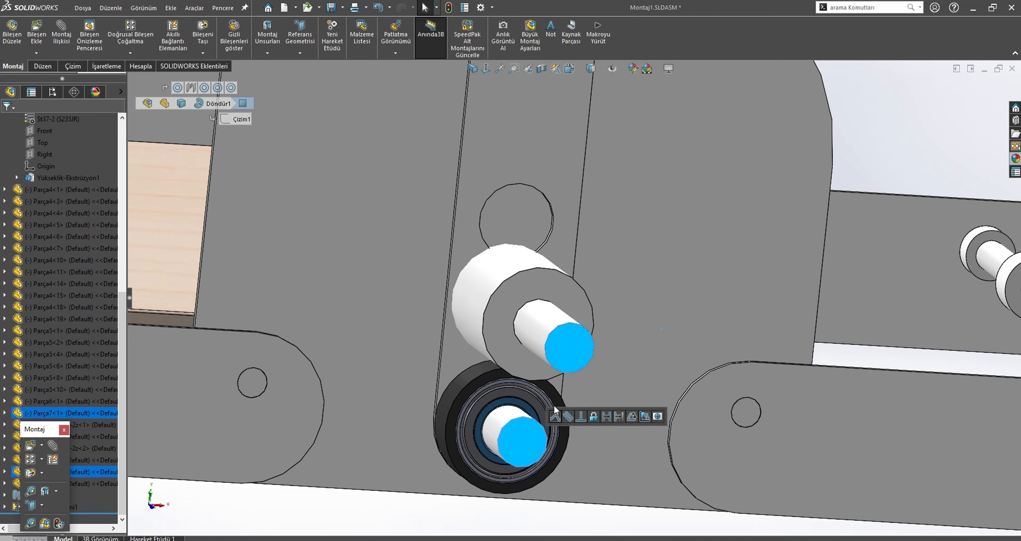
# Swing the slot plate with the second roller about the lower shaft until it leans diagonally towards the wooden table
pyautogui.scroll(7, 540, 285)
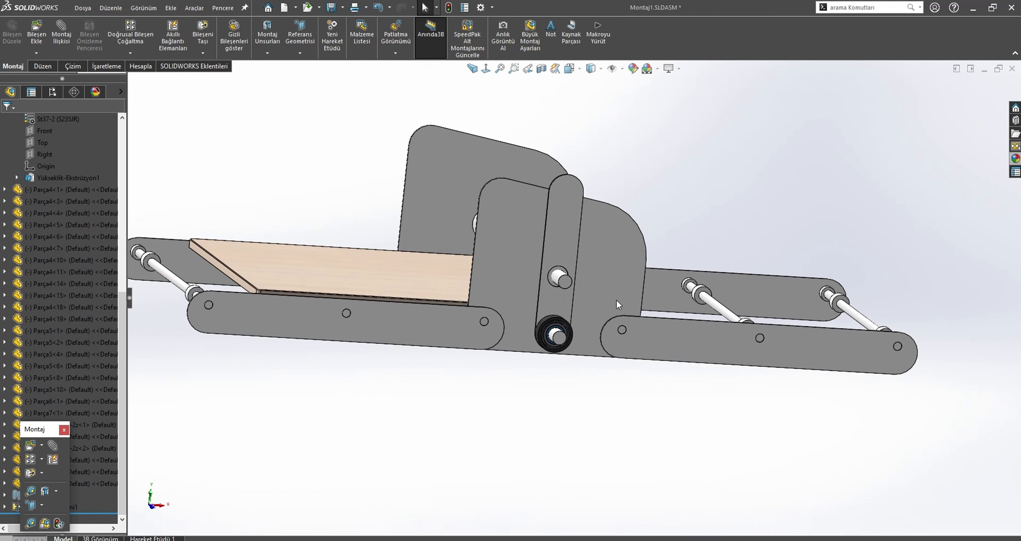
pyautogui.moveTo(616, 299); pyautogui.dragTo(503, 276, button='middle')
pyautogui.scroll(-5, 502, 276)
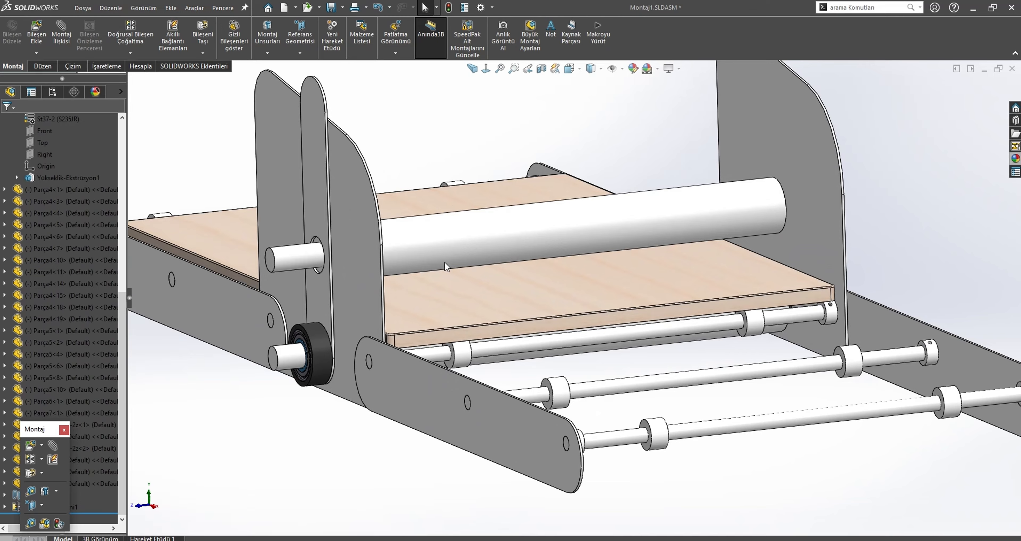
pyautogui.scroll(4, 444, 260)
pyautogui.moveTo(445, 262); pyautogui.dragTo(412, 278, button='middle')
pyautogui.scroll(-4, 502, 294)
pyautogui.click(502, 294)
pyautogui.moveTo(503, 294); pyautogui.dragTo(478, 168, button='middle')
pyautogui.moveTo(477, 168); pyautogui.dragTo(361, 195)
# Examine the tilted slot plate, both roller shaft ends and the bearing housing from different sides
pyautogui.moveTo(421, 234); pyautogui.dragTo(375, 264, button='middle')
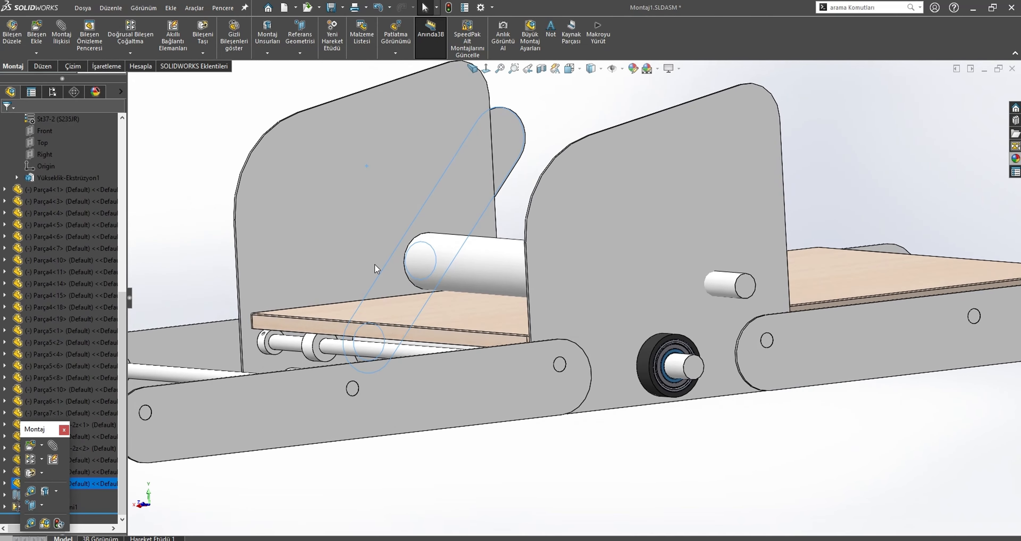
pyautogui.scroll(-3, 456, 296)
pyautogui.click(473, 297)
pyautogui.moveTo(472, 296); pyautogui.dragTo(610, 315, button='middle')
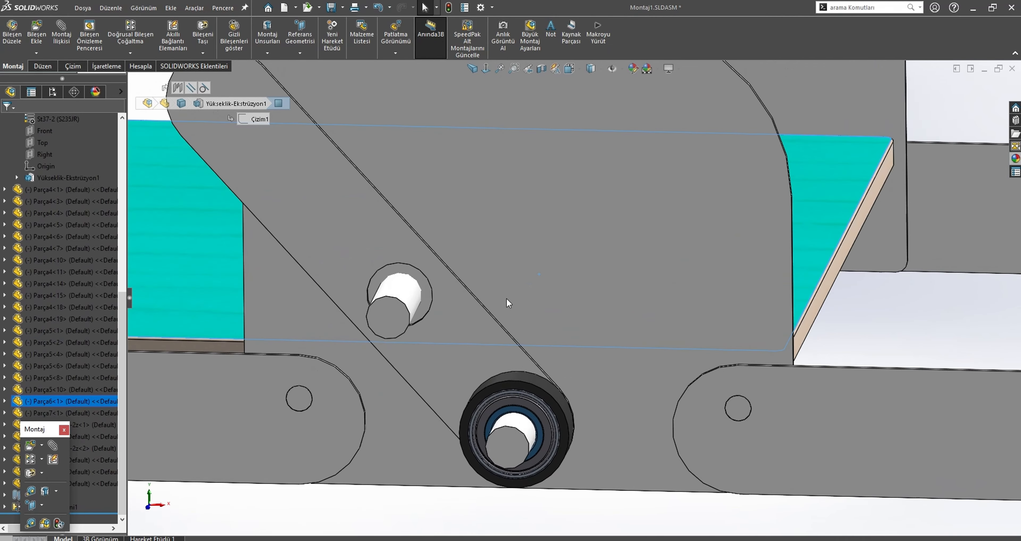
pyautogui.scroll(5, 468, 444)
pyautogui.click(468, 445)
pyautogui.scroll(-6, 532, 371)
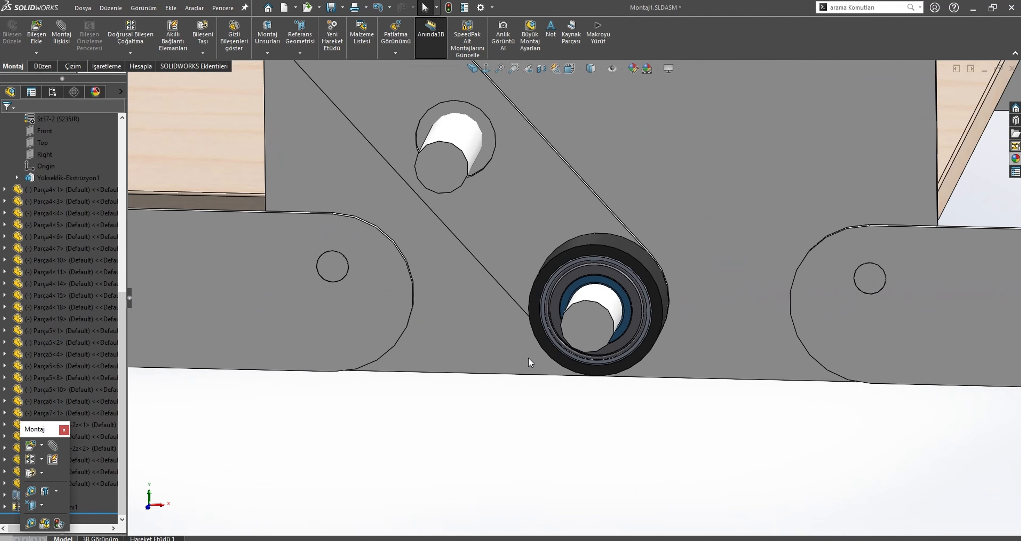
# Start opening a file and browse the 00 - Kütüphane library to the 06-Dişli folder inside 01-Mekanik
pyautogui.hotkey('ctrl', 'o')
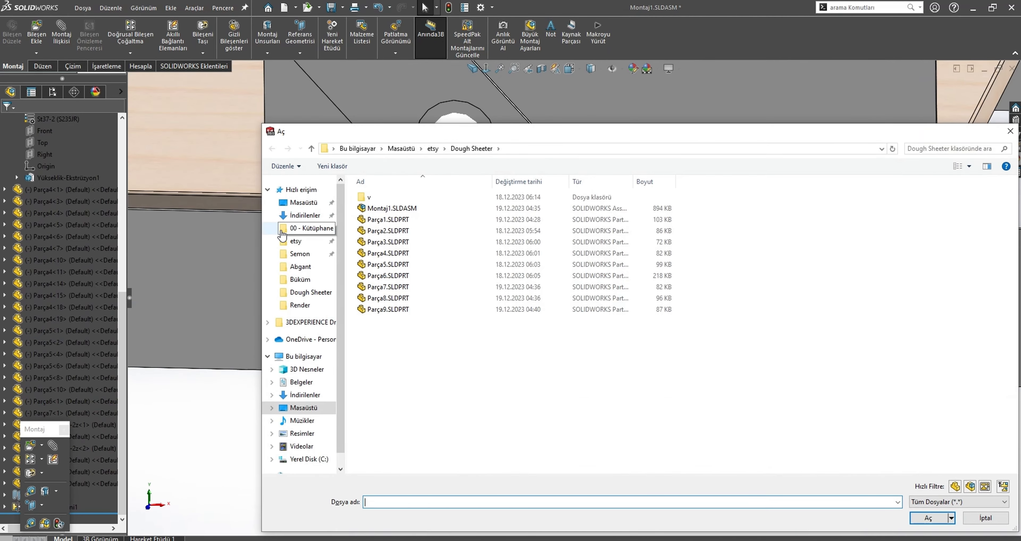
pyautogui.click(282, 232)
pyautogui.doubleClick(382, 196)
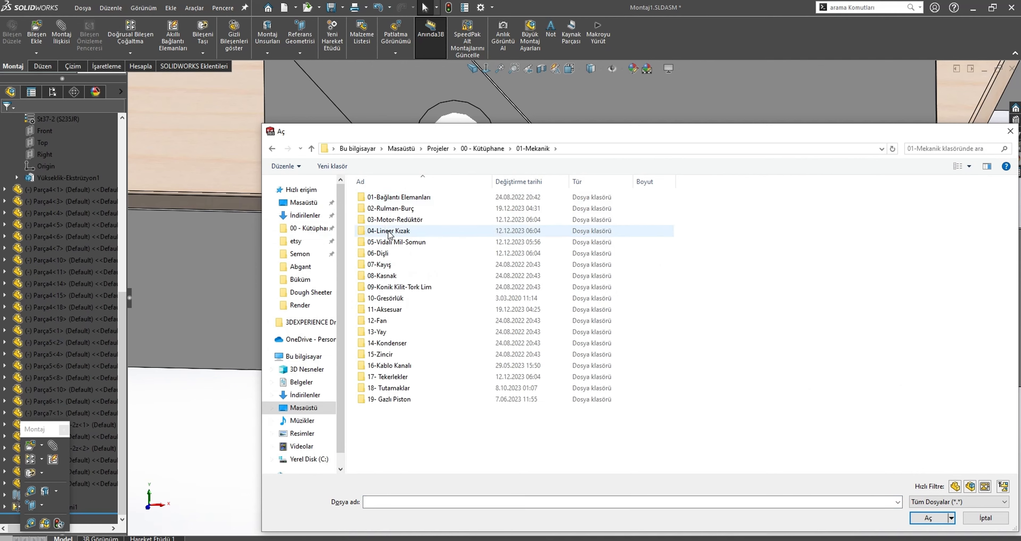
pyautogui.click(398, 198)
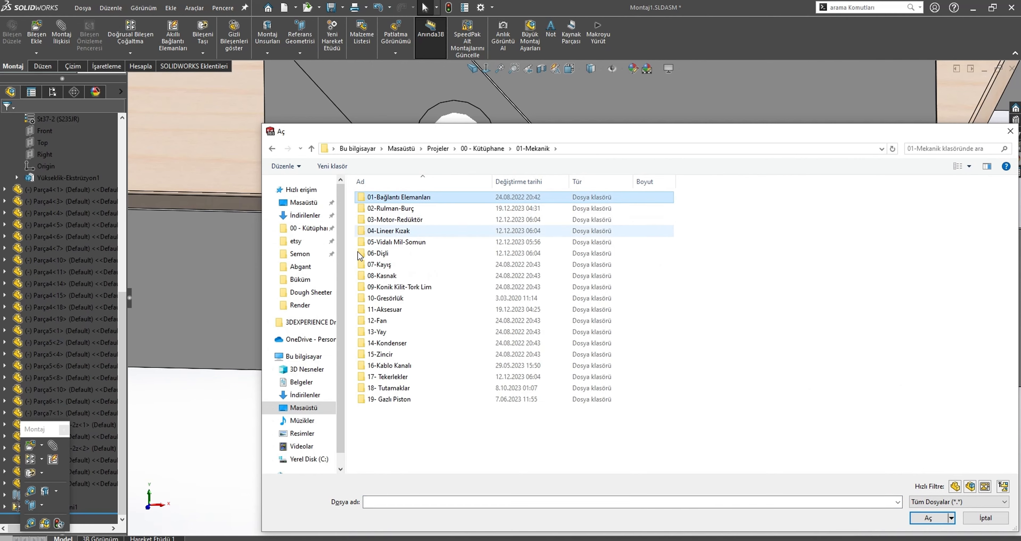
pyautogui.doubleClick(377, 253)
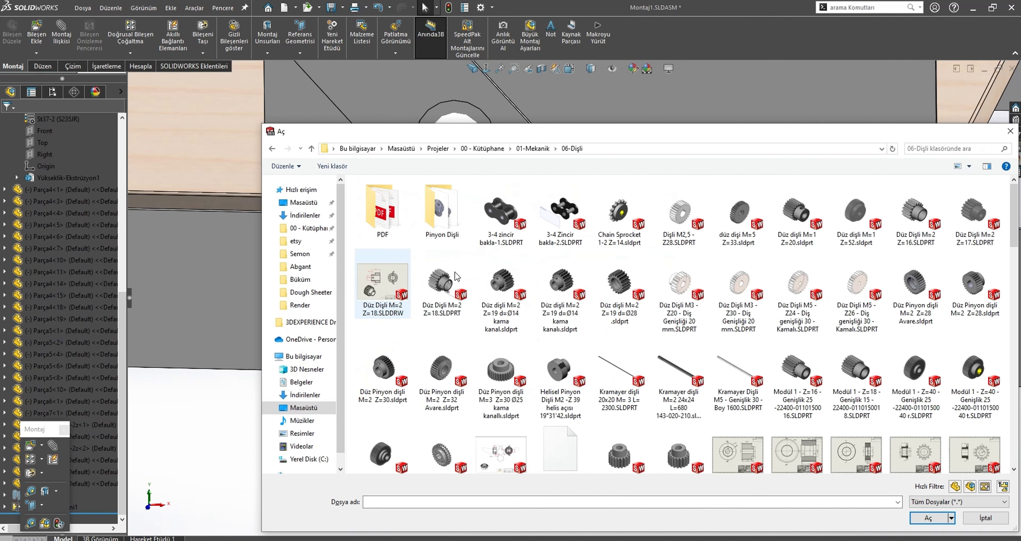
# Limit the library listing to part files and open the gear Düz Dişli M3 - Z30 - Diş Genişliği 20 mm
pyautogui.click(956, 486)
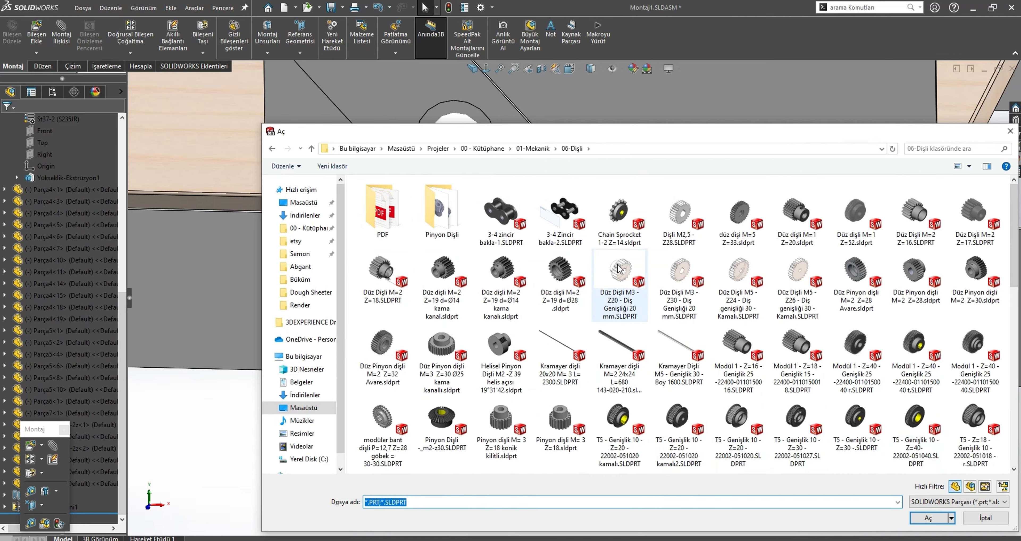
pyautogui.click(683, 277)
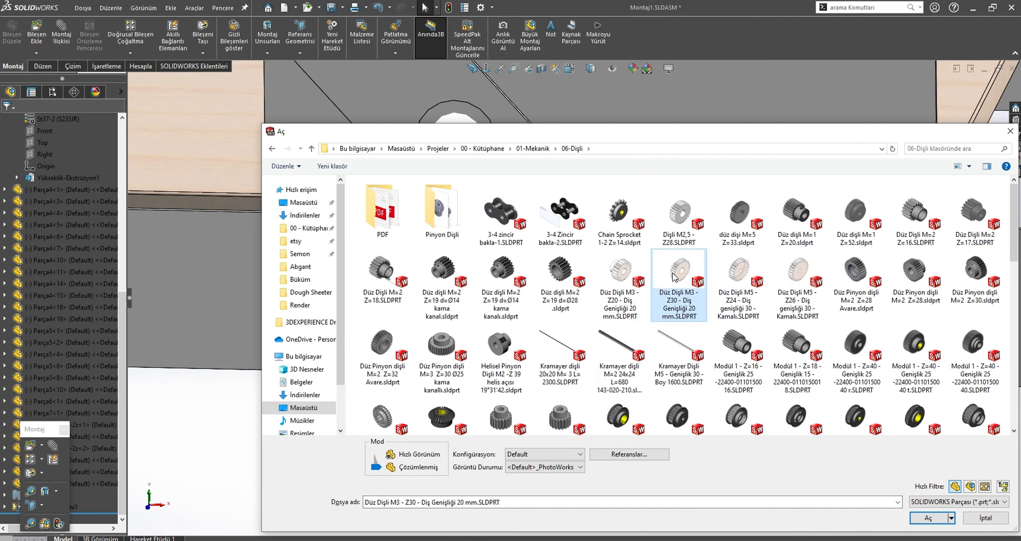
pyautogui.doubleClick(673, 276)
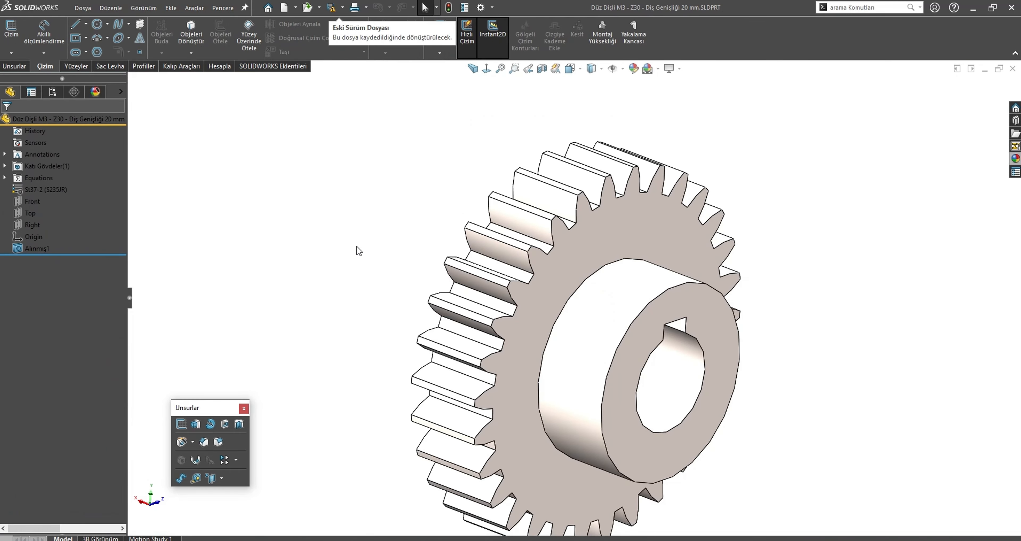
pyautogui.moveTo(486, 318); pyautogui.dragTo(528, 329, button='middle')
# Insert the open M3 Z30 gear into the Montaj1 assembly in front of the lower roller shaft
pyautogui.hotkey('ctrl', 'Tab')
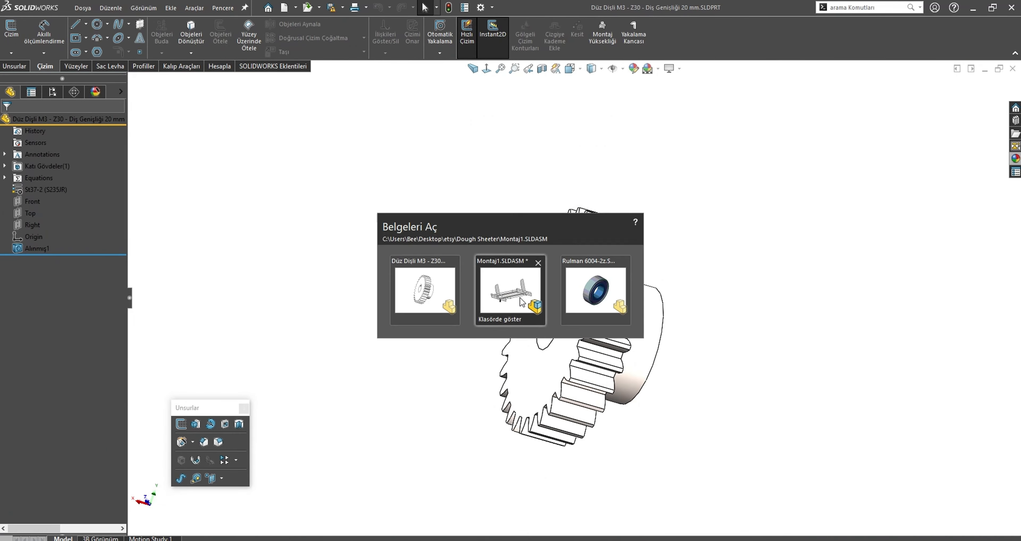
pyautogui.click(523, 302)
pyautogui.click(36, 34)
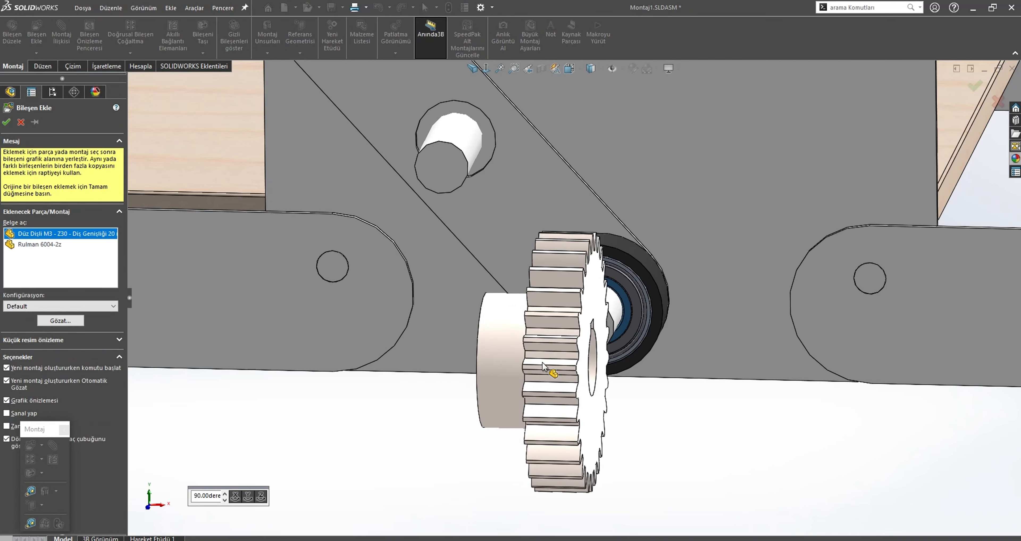
pyautogui.click(472, 382)
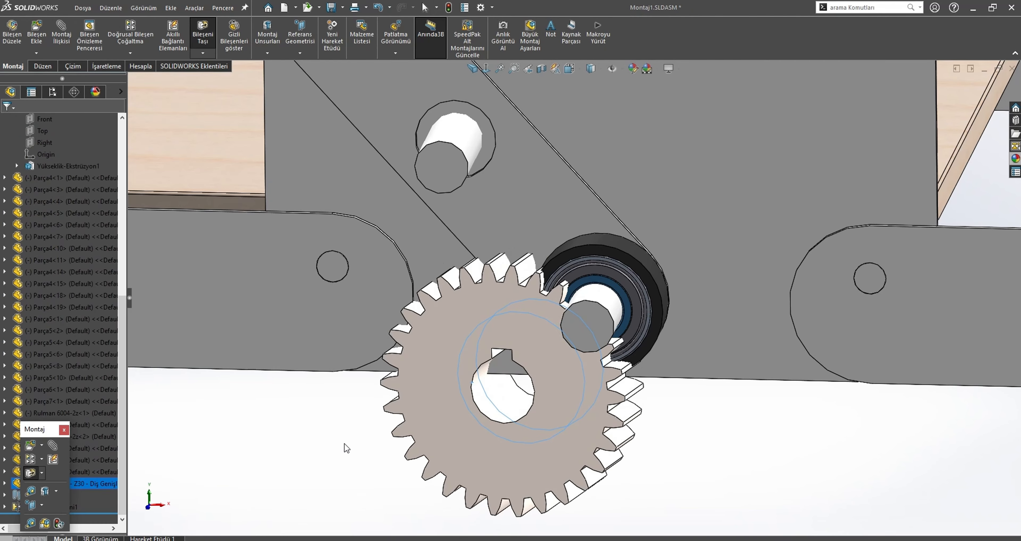
# Mate the Z30 gear concentric with the lower roller's shaft
pyautogui.click(614, 309)
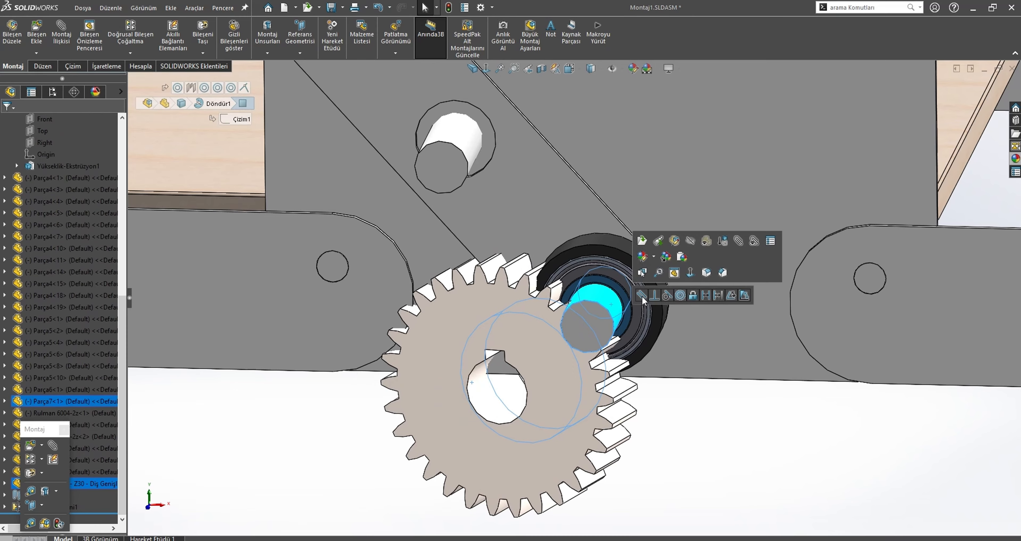
pyautogui.click(680, 295)
pyautogui.scroll(3, 605, 303)
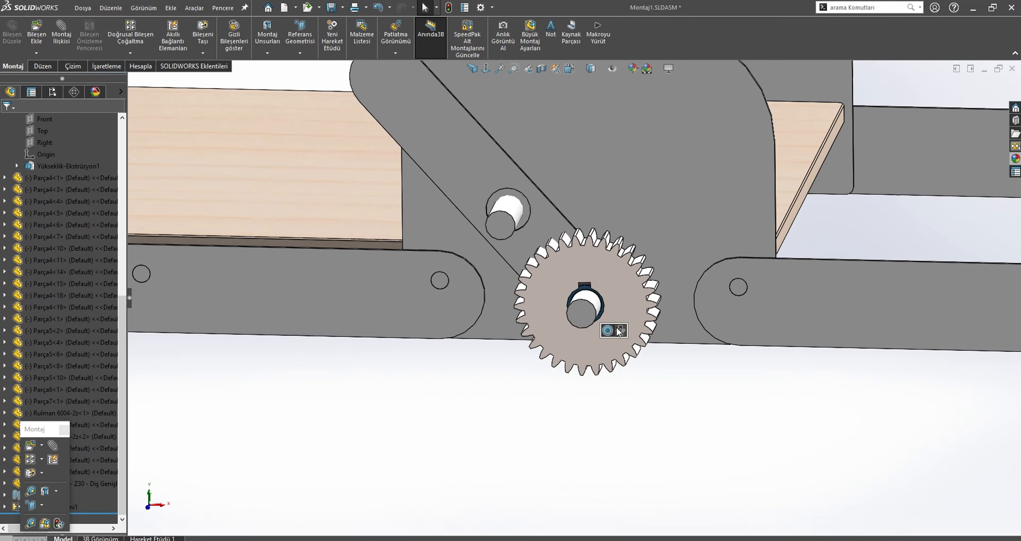
pyautogui.moveTo(602, 293); pyautogui.dragTo(577, 285, button='middle')
pyautogui.scroll(-2, 575, 361)
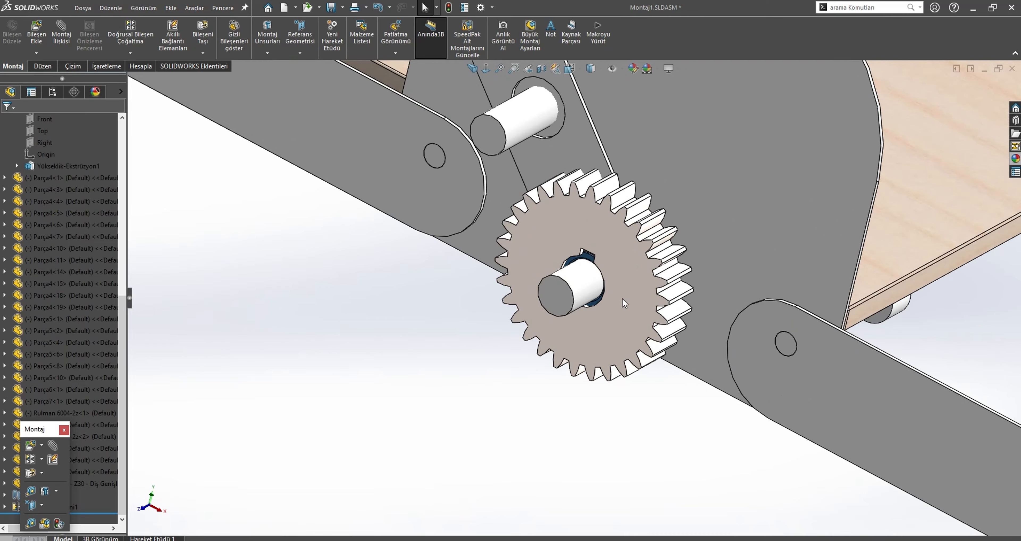
# Pull the Z30 gear away along the shaft and mate its hub end face coincident with the bearing's inner ring face
pyautogui.moveTo(587, 317); pyautogui.dragTo(230, 341)
pyautogui.scroll(-5, 582, 271)
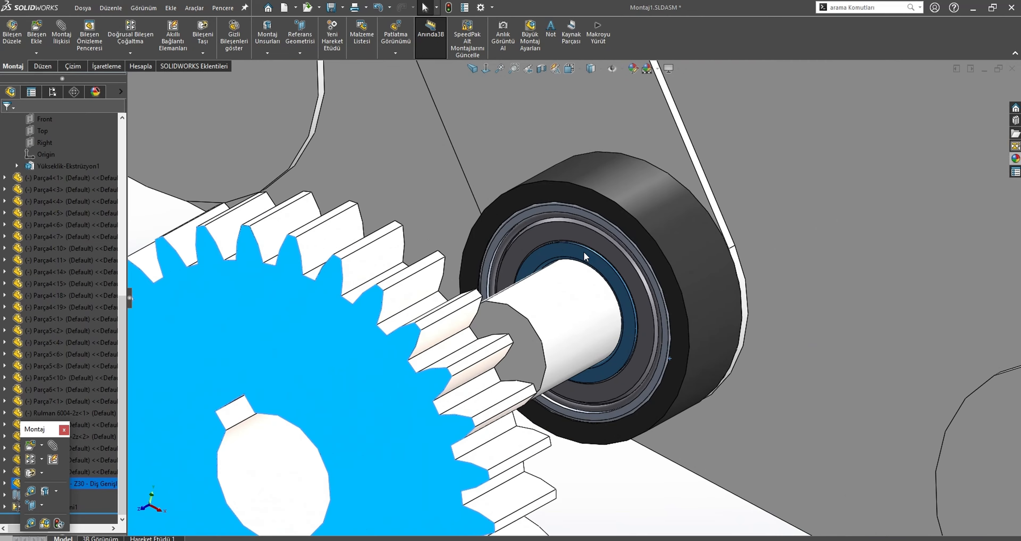
pyautogui.scroll(3, 584, 251)
pyautogui.click(490, 290)
pyautogui.press('Tab')
pyautogui.scroll(-6, 357, 313)
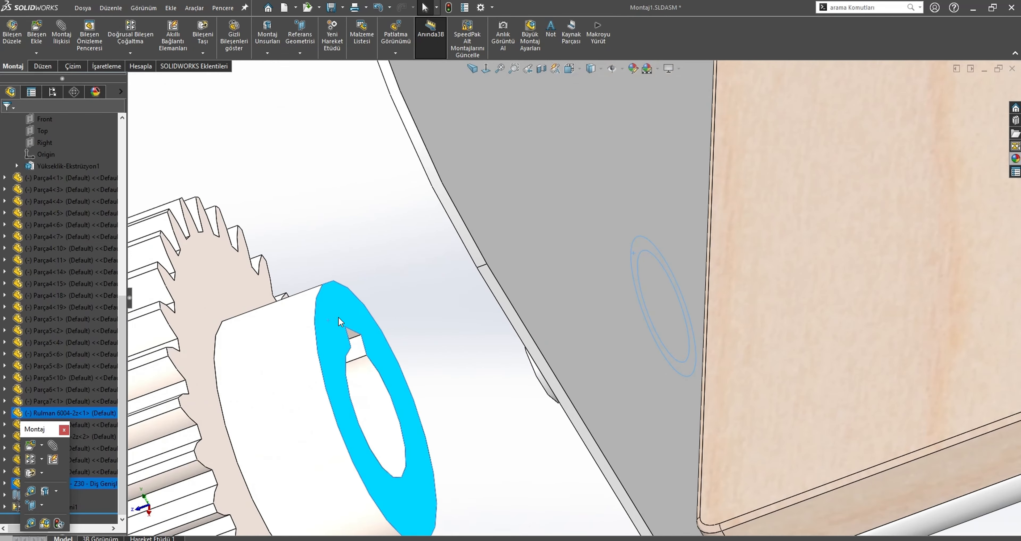
pyautogui.click(339, 317)
pyautogui.moveTo(363, 310); pyautogui.dragTo(584, 296, button='middle')
pyautogui.scroll(-3, 476, 321)
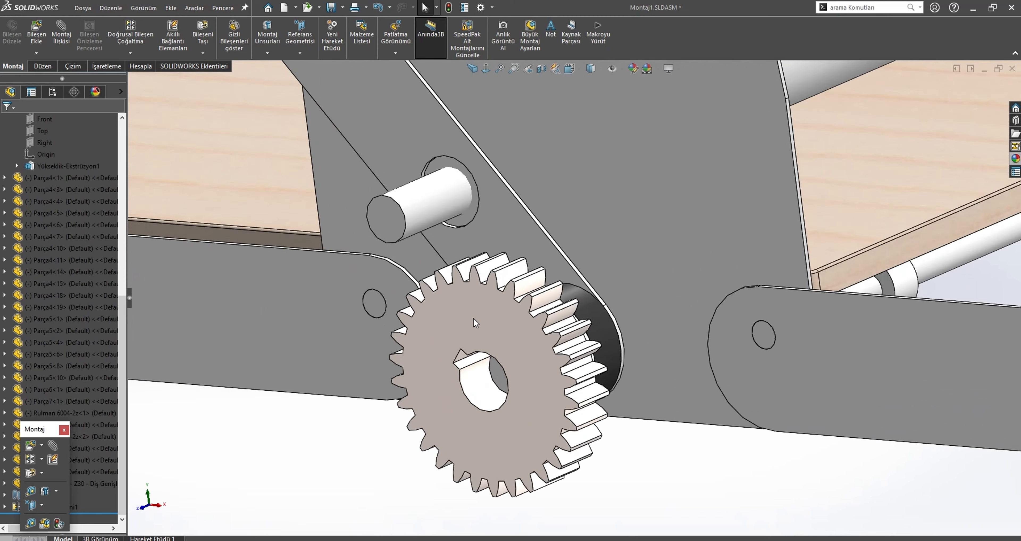
# View the Z30 gear face straight on and swing the slot plate about the lower shaft until it stands nearly upright
pyautogui.click(475, 321)
pyautogui.hotkey('ctrl', '8')
pyautogui.click(547, 485)
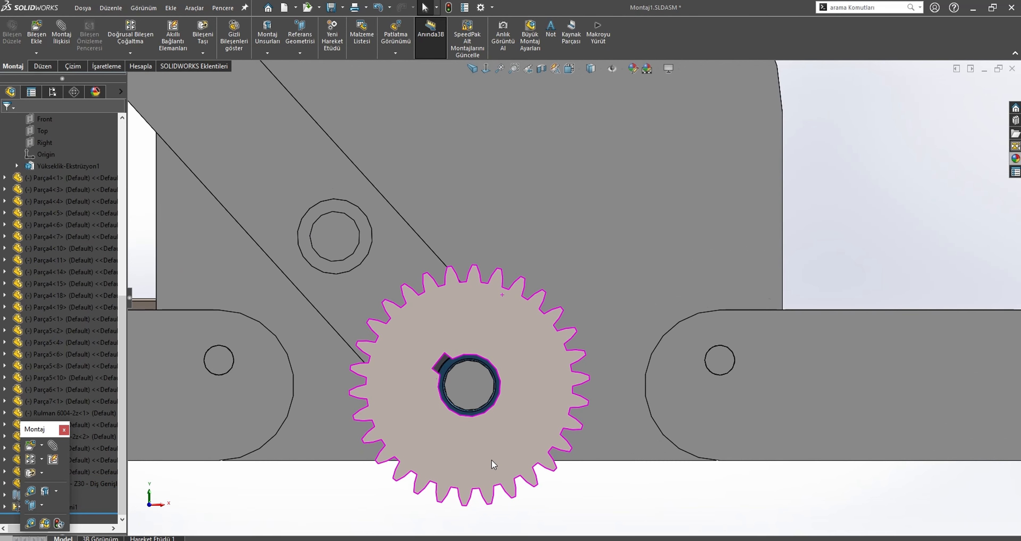
pyautogui.moveTo(300, 196); pyautogui.dragTo(484, 183)
pyautogui.scroll(3, 490, 297)
# Delete the Z30 gear from the lower roller shaft
pyautogui.click(505, 397)
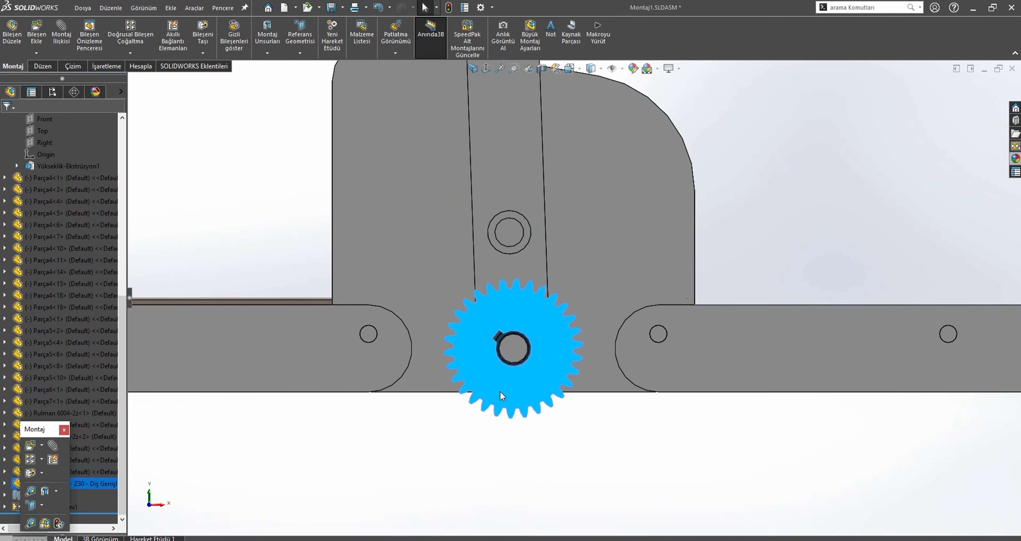
pyautogui.press('Delete')
pyautogui.press('Return')
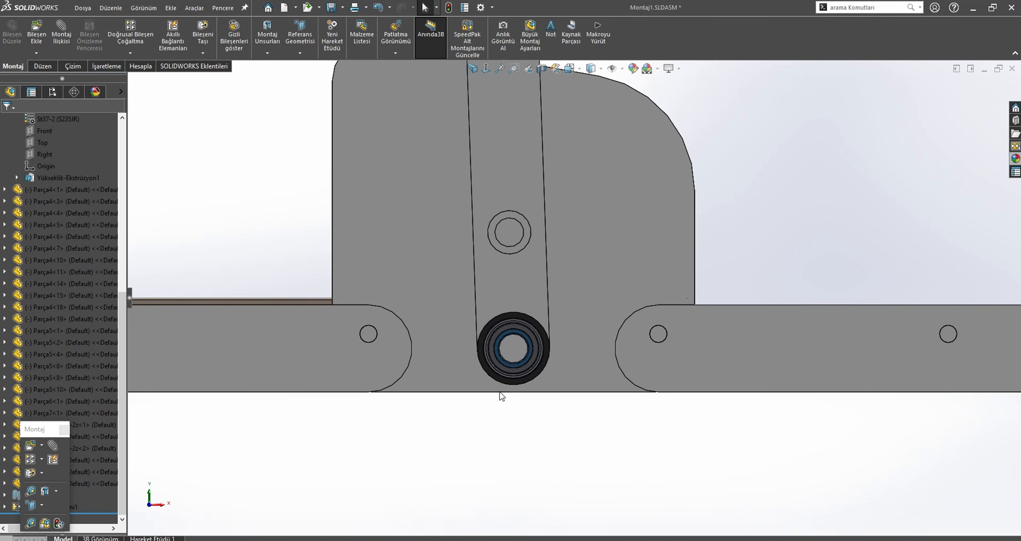
# Open the library gear Düz Dişli M3 - Z20 - Diş Genişliği 20 mm and insert it near the lower roller shaft
pyautogui.hotkey('ctrl', 'o')
pyautogui.click(679, 275)
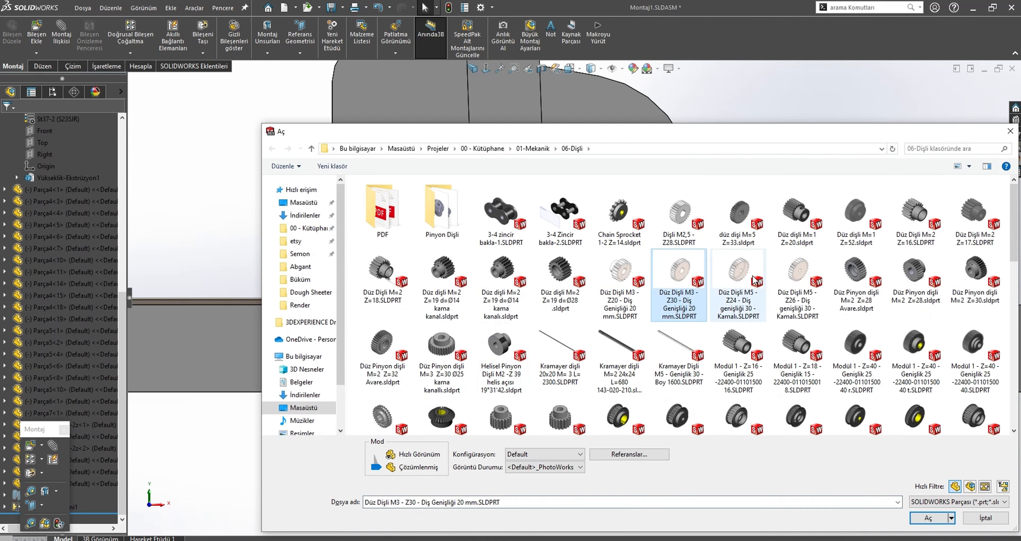
pyautogui.doubleClick(615, 271)
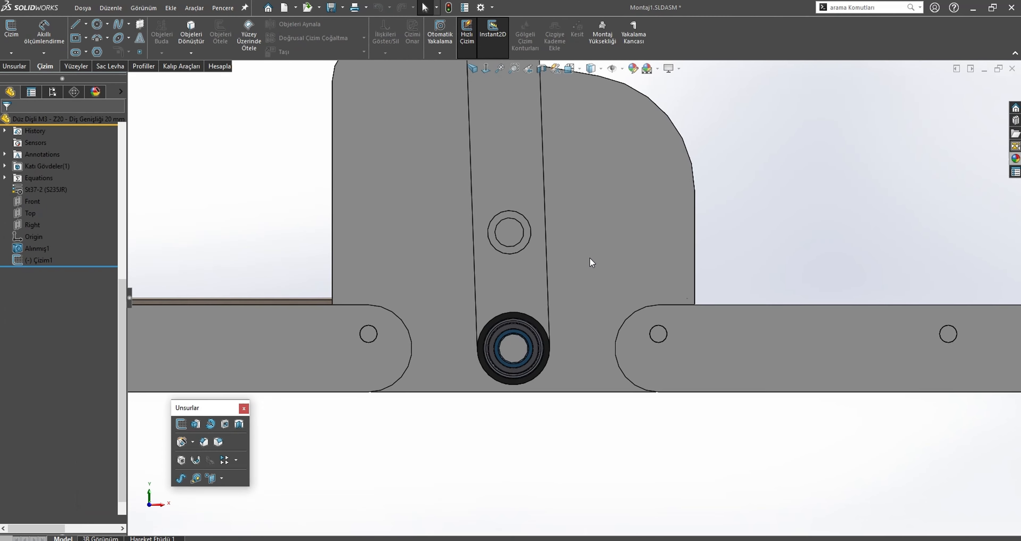
pyautogui.click(34, 33)
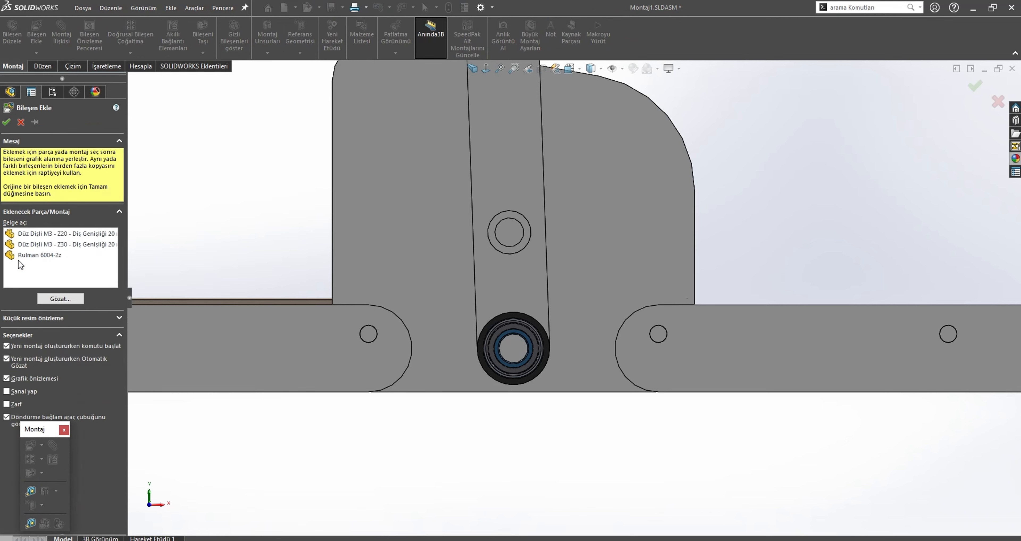
pyautogui.click(47, 236)
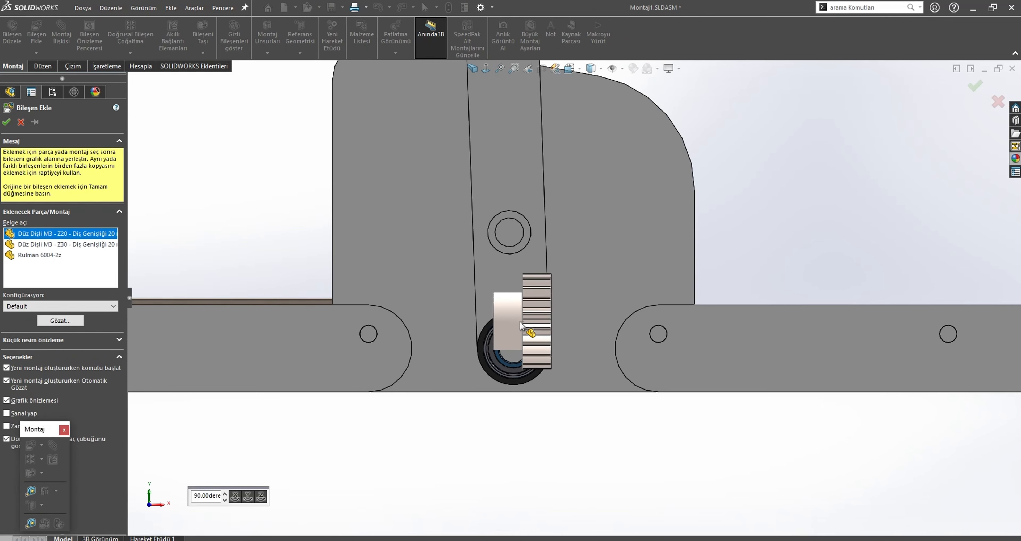
pyautogui.click(519, 321)
# Turn the Z20 gear to face outwards and mate its hub concentric with the lower roller's shaft
pyautogui.moveTo(510, 324); pyautogui.dragTo(438, 326, button='right')
pyautogui.moveTo(438, 326); pyautogui.dragTo(486, 346, button='middle')
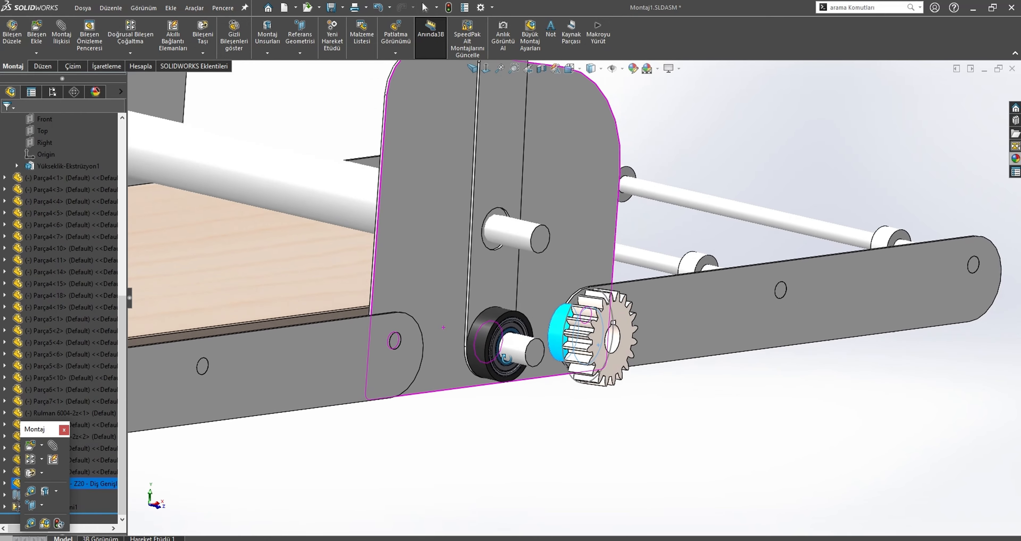
pyautogui.scroll(-3, 487, 349)
pyautogui.keyDown('ctrl'); pyautogui.click(521, 336); pyautogui.keyUp('ctrl')
pyautogui.click(591, 328)
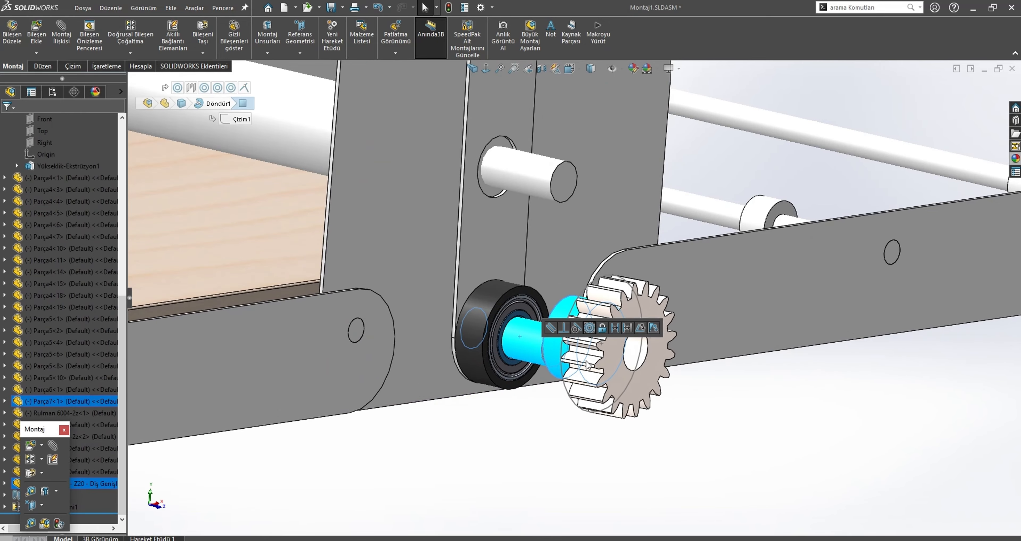
pyautogui.scroll(-2, 528, 315)
# Mate the Z20 gear's hub end face coincident with the bearing's inner ring face
pyautogui.click(525, 315)
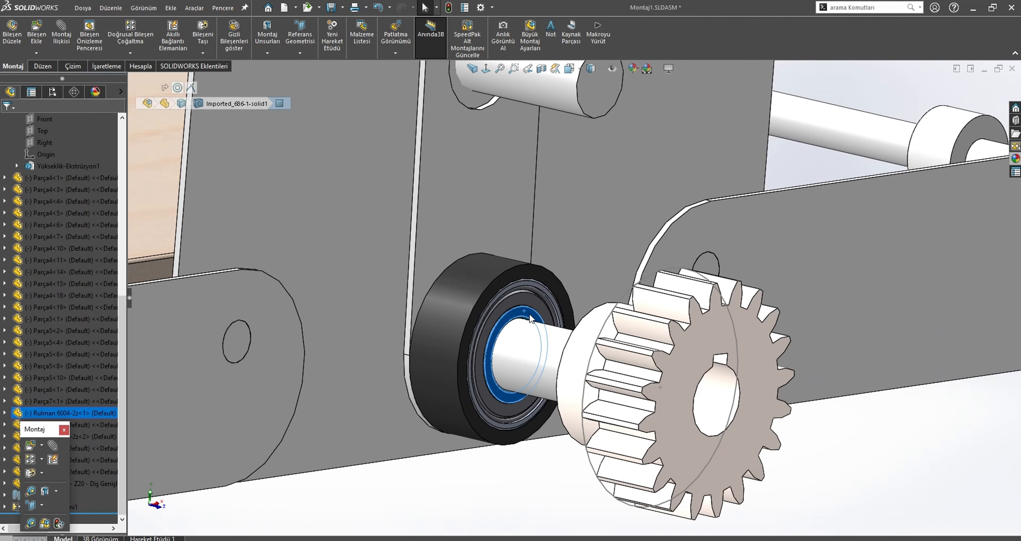
pyautogui.moveTo(526, 315); pyautogui.dragTo(656, 325, button='middle')
pyautogui.keyDown('ctrl'); pyautogui.click(657, 321); pyautogui.keyUp('ctrl')
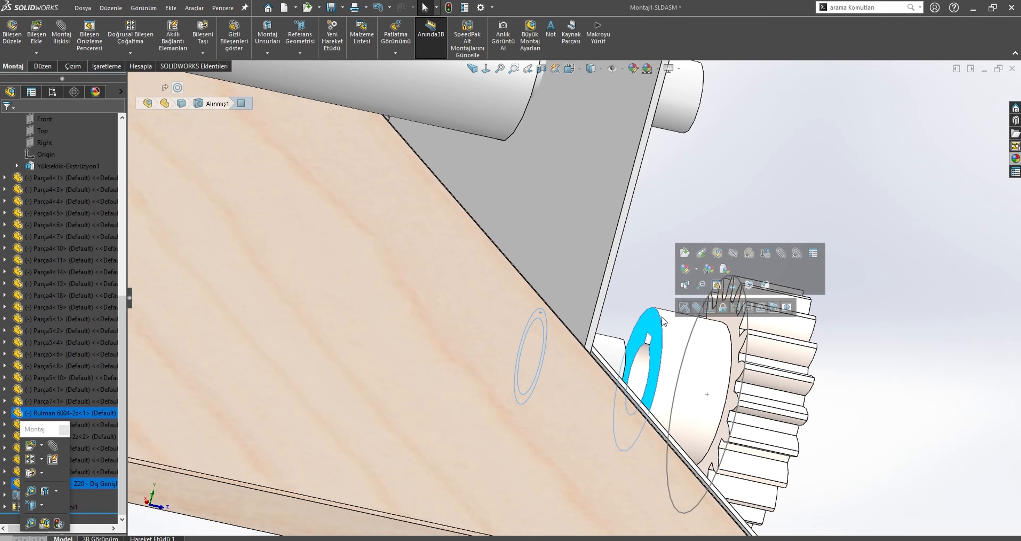
pyautogui.click(683, 308)
pyautogui.scroll(3, 686, 372)
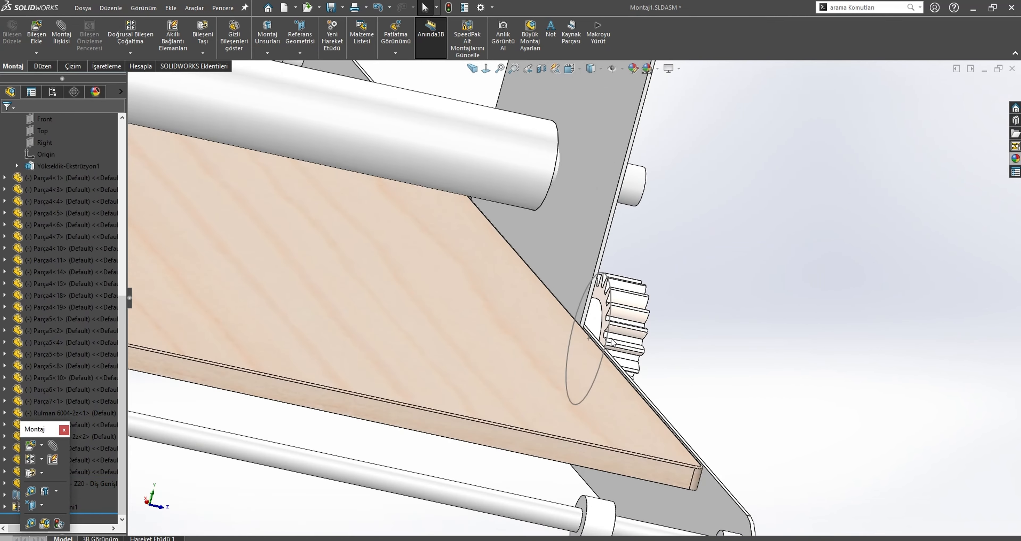
# Place a copy of the Z20 gear above the first one, near the upper roller shaft
pyautogui.hotkey('ctrl', '1')
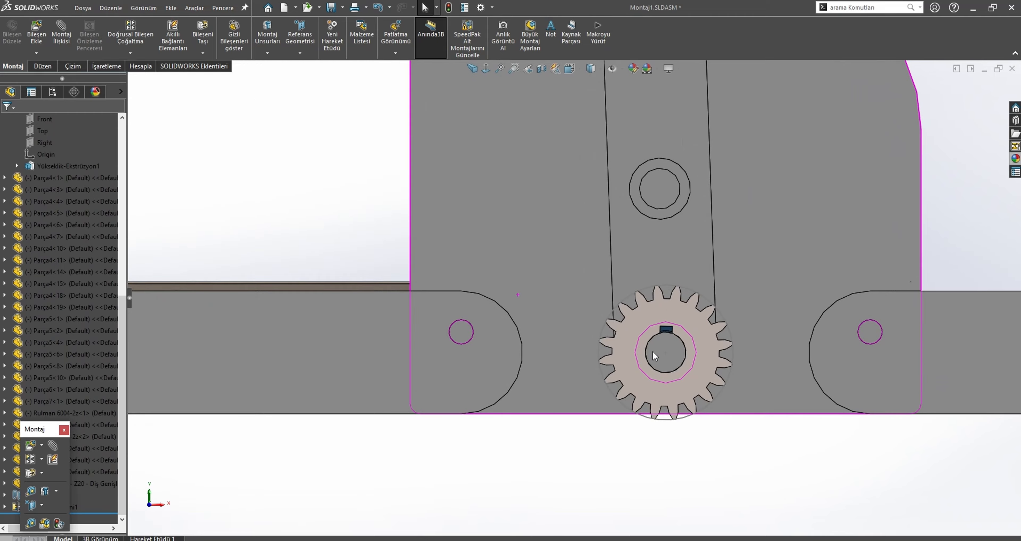
pyautogui.scroll(-3, 652, 350)
pyautogui.click(620, 305)
pyautogui.keyDown('ctrl'); pyautogui.moveTo(623, 314); pyautogui.dragTo(592, 159); pyautogui.keyUp('ctrl')
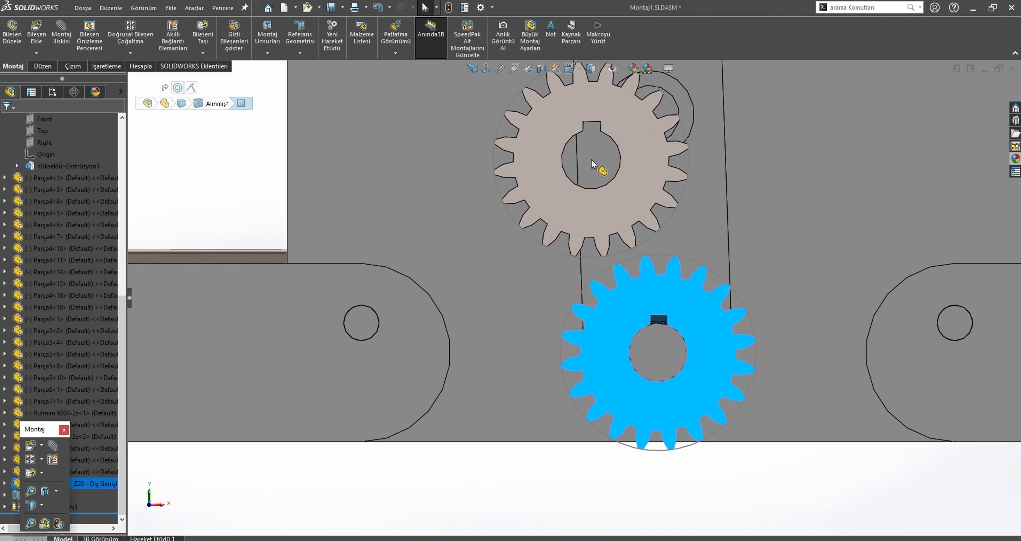
# Mate the copied Z20 gear's hub concentric with the upper roller's shaft
pyautogui.moveTo(592, 170); pyautogui.dragTo(706, 224, button='middle')
pyautogui.scroll(-1, 520, 213)
pyautogui.click(469, 177)
pyautogui.scroll(2, 510, 175)
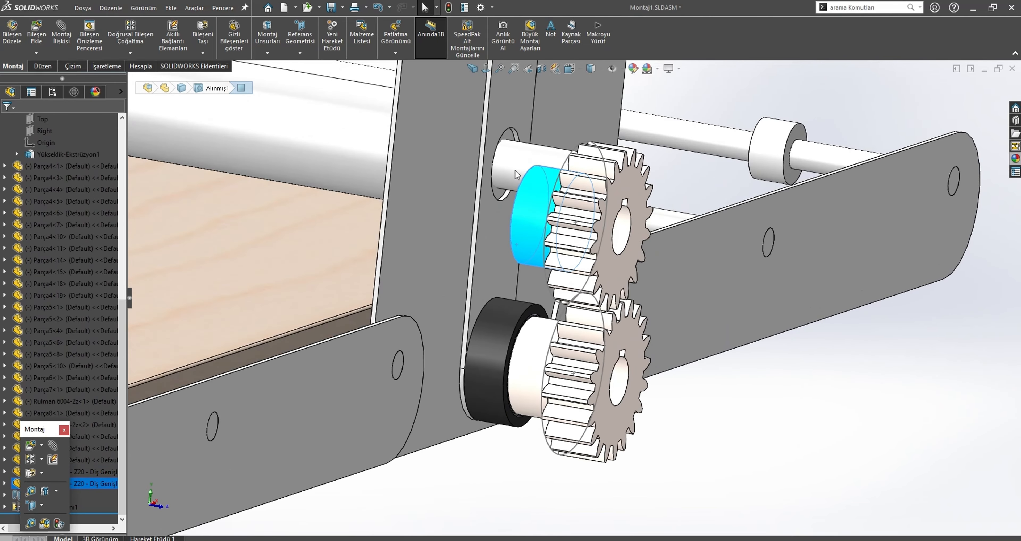
pyautogui.keyDown('ctrl'); pyautogui.click(515, 171); pyautogui.keyUp('ctrl')
pyautogui.click(588, 154)
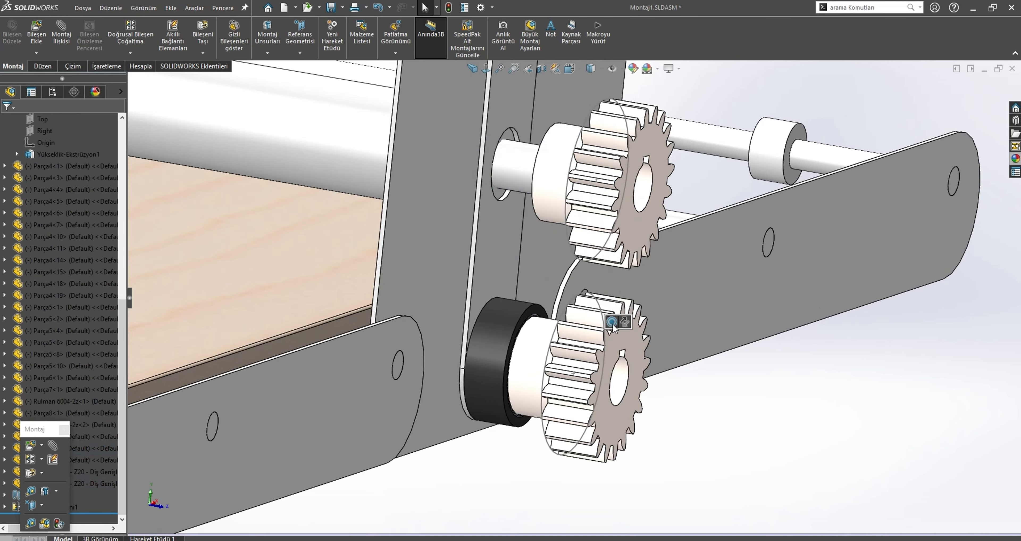
# Compare the spacing of the two Z20 gears and delete both from the roller shafts
pyautogui.scroll(-1, 553, 305)
pyautogui.moveTo(549, 301); pyautogui.dragTo(500, 295, button='middle')
pyautogui.scroll(-2, 605, 233)
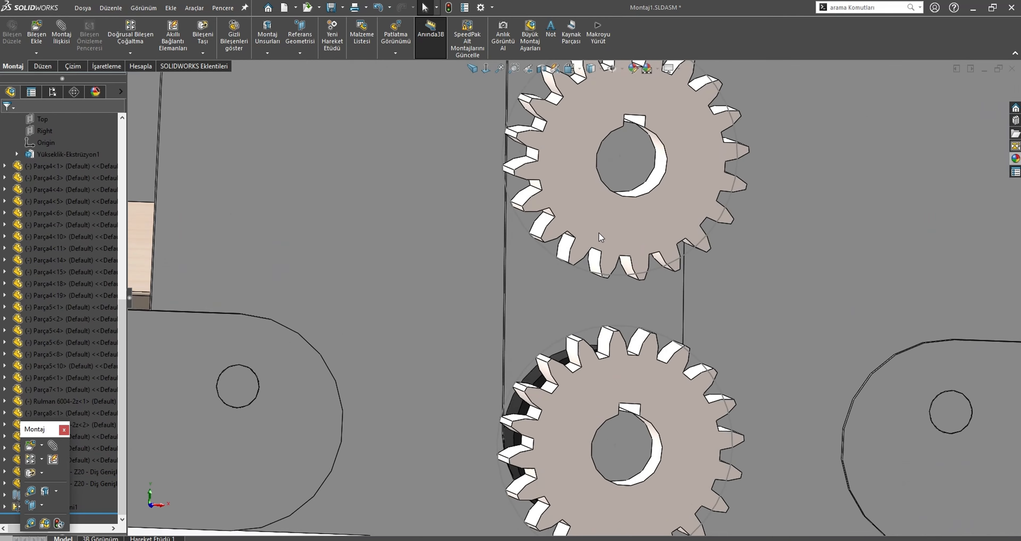
pyautogui.click(604, 228)
pyautogui.press('Delete')
pyautogui.press('Return')
pyautogui.click(611, 415)
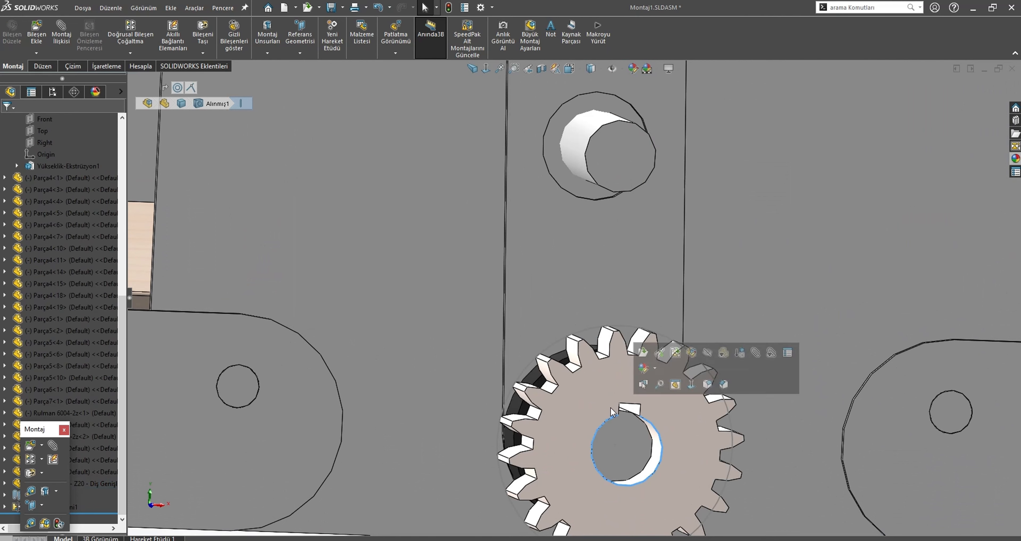
pyautogui.click(598, 397)
pyautogui.press('Delete')
pyautogui.press('Return')
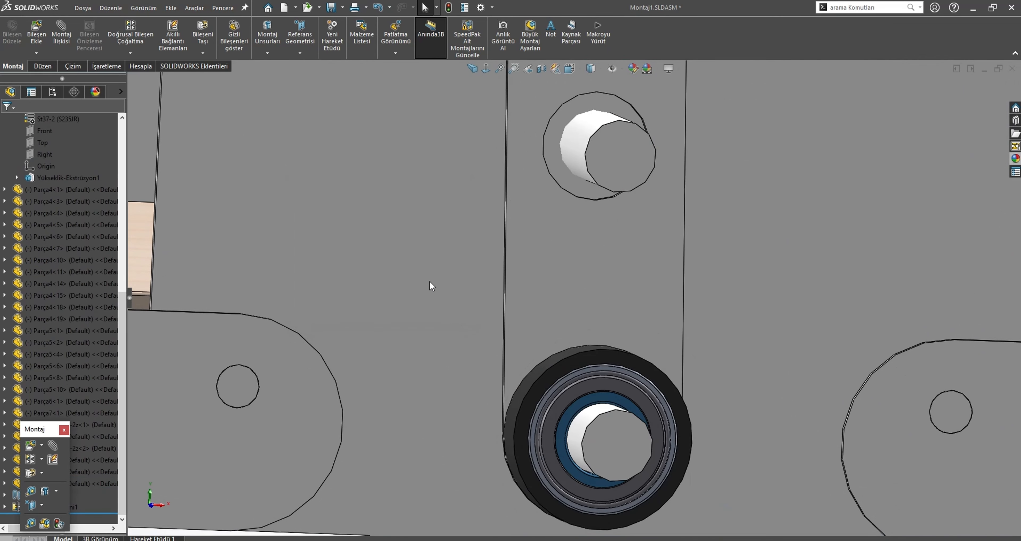
# Insert the M3 Z30 gear into the assembly again, in front of the slot plate between the two shafts
pyautogui.click(35, 29)
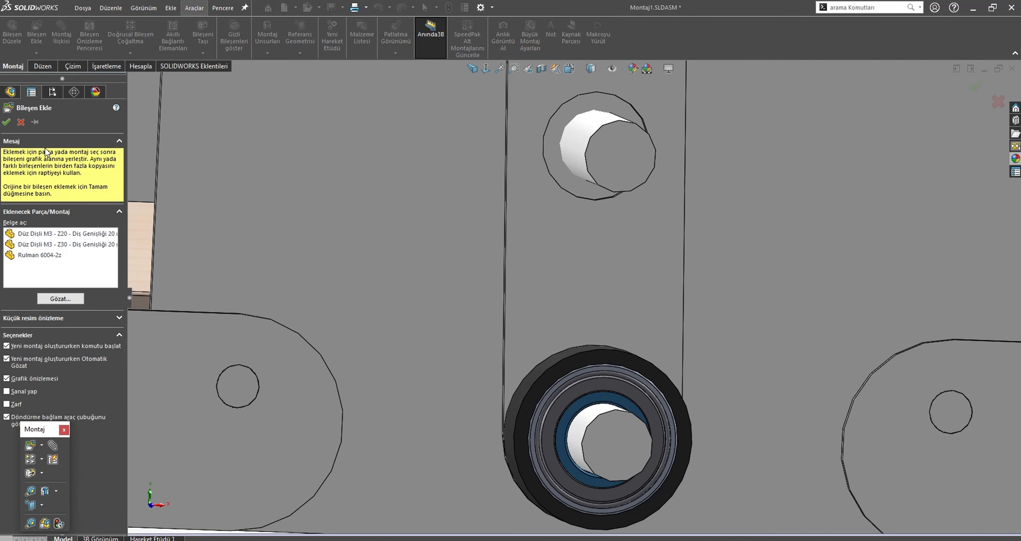
pyautogui.click(43, 245)
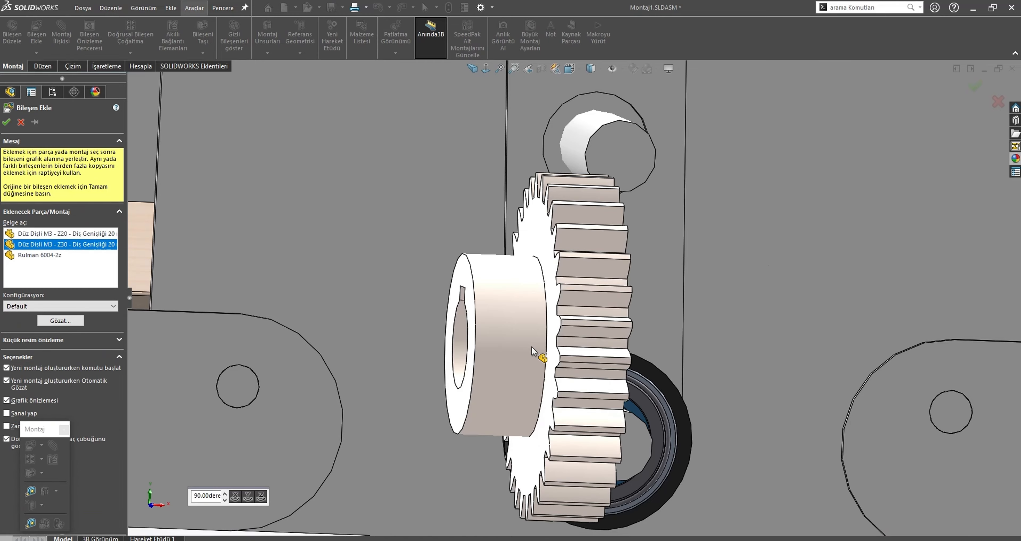
pyautogui.click(532, 345)
pyautogui.moveTo(490, 275); pyautogui.dragTo(492, 446, button='middle')
# Open the Düz Dişli M5 - Z24 library gear, examine the circle diameters in its sketch and close the part again
pyautogui.hotkey('ctrl', 'o')
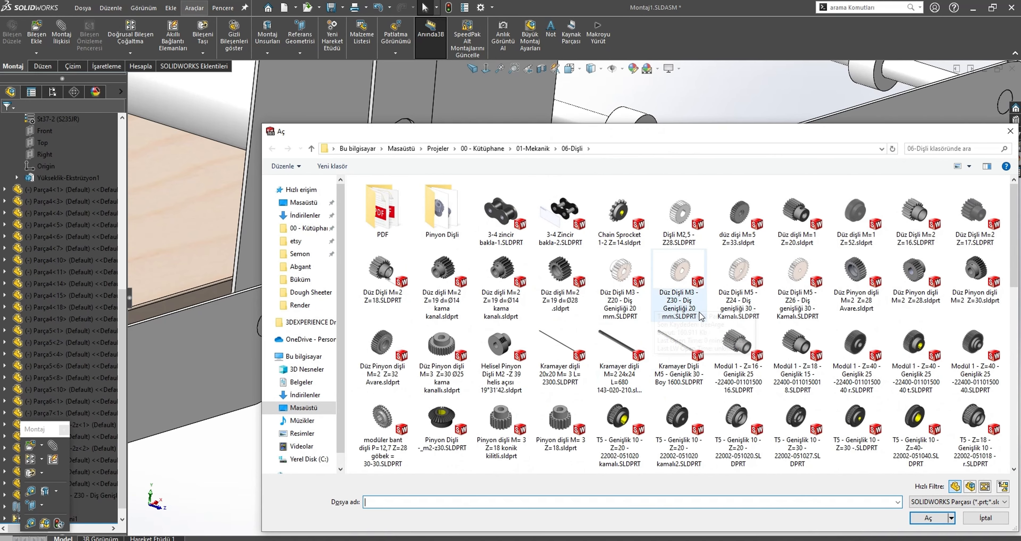
pyautogui.click(794, 301)
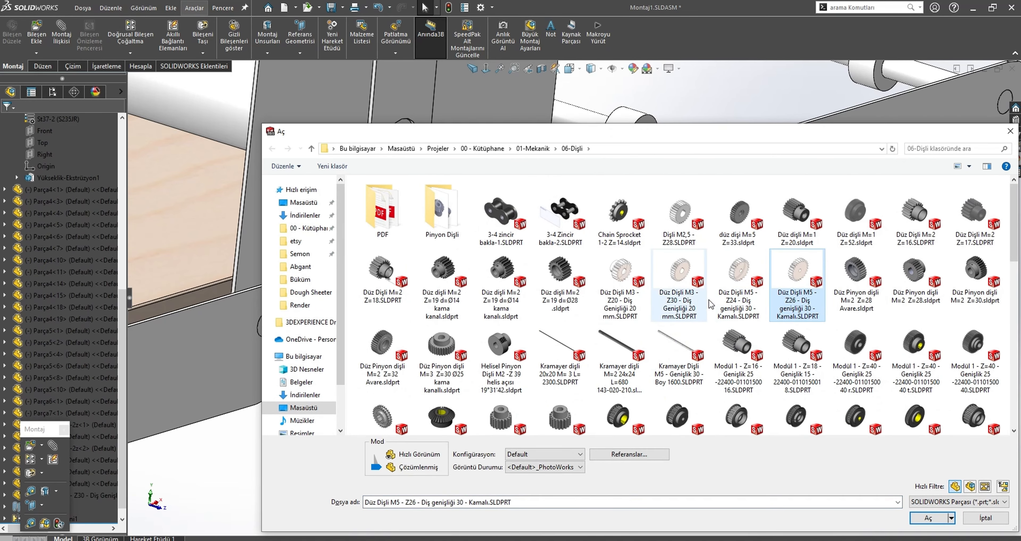
pyautogui.click(721, 306)
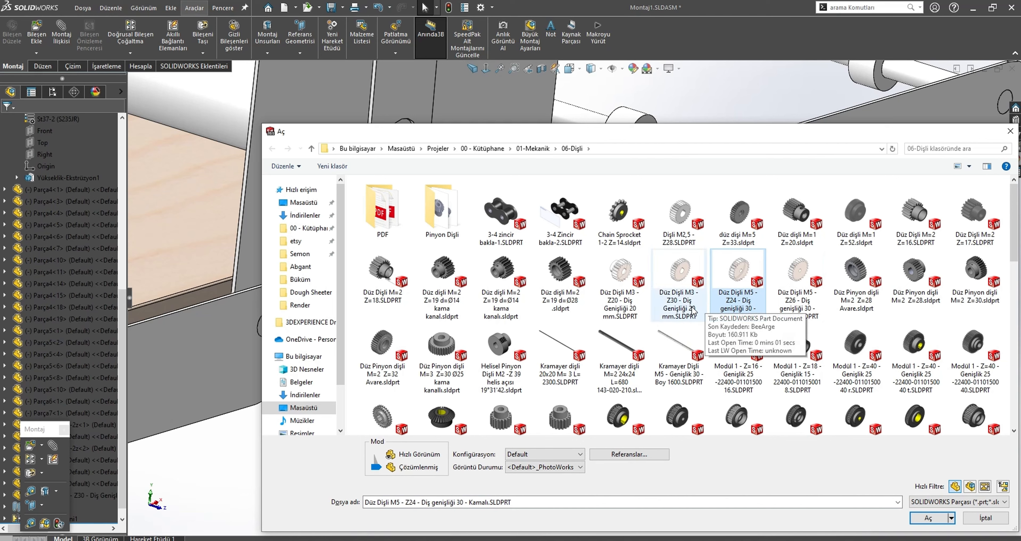
pyautogui.doubleClick(737, 293)
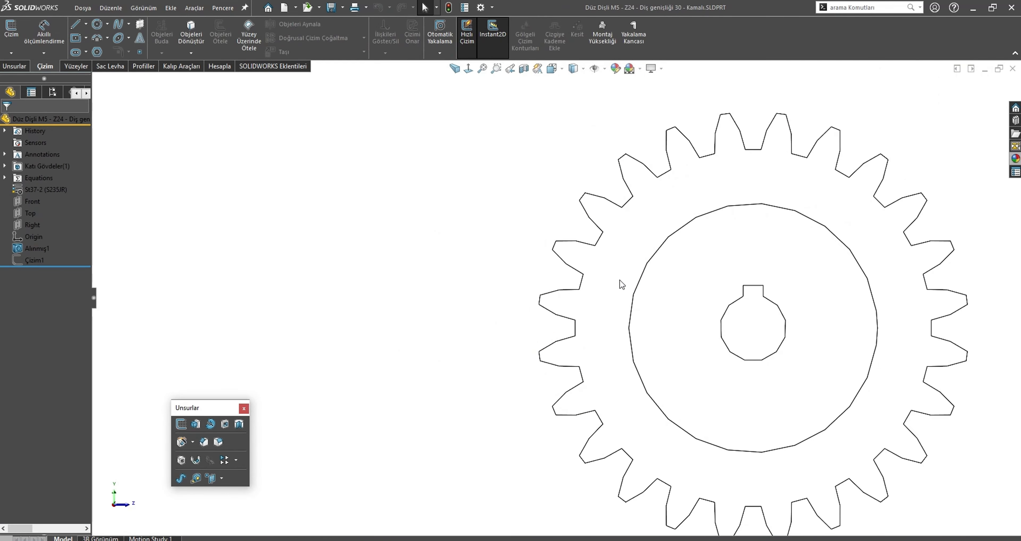
pyautogui.click(37, 261)
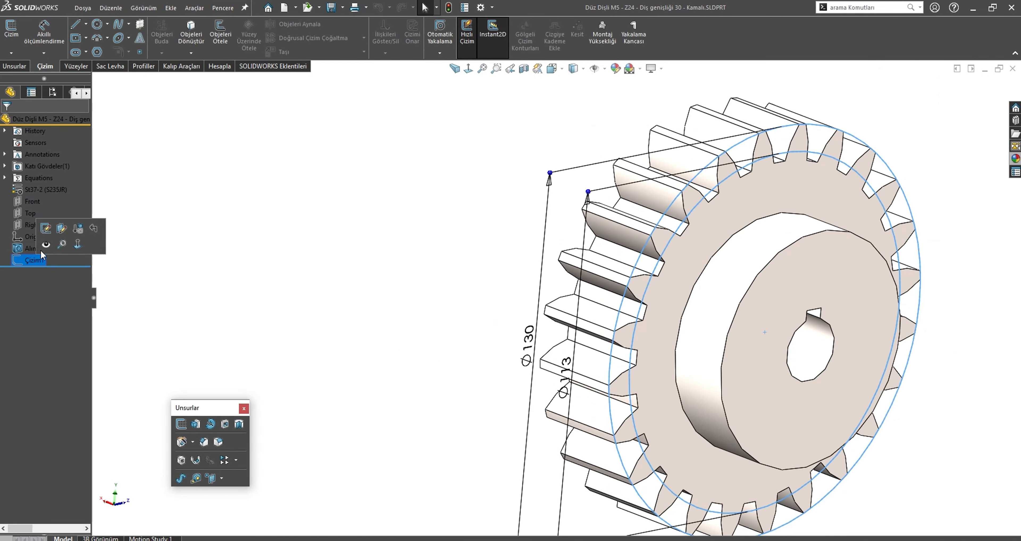
pyautogui.click(637, 268)
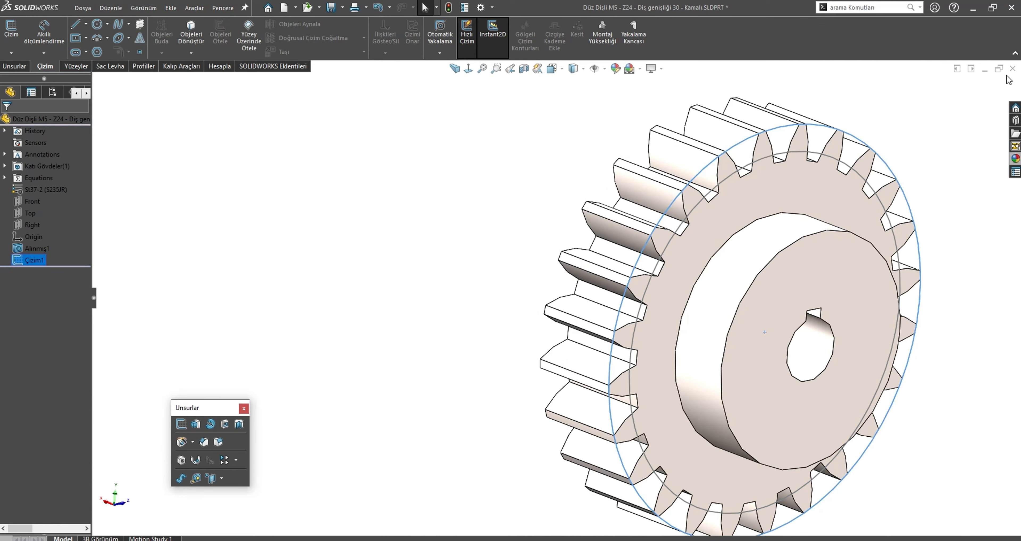
pyautogui.click(1014, 68)
pyautogui.click(484, 297)
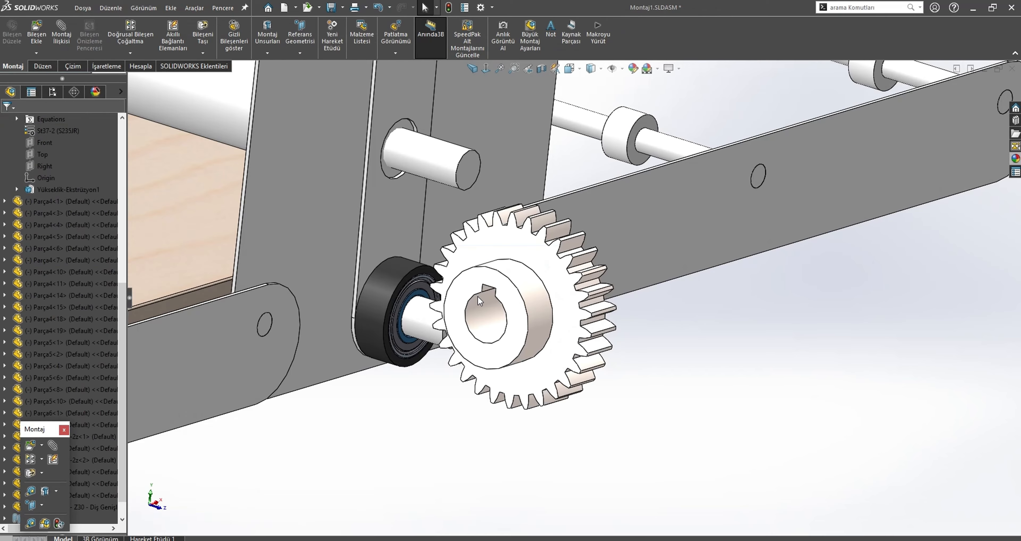
# Open the Düz Pinyon dişli M=2 Z=32 Avare gear from the library and examine its teeth and bore
pyautogui.hotkey('ctrl', 'o')
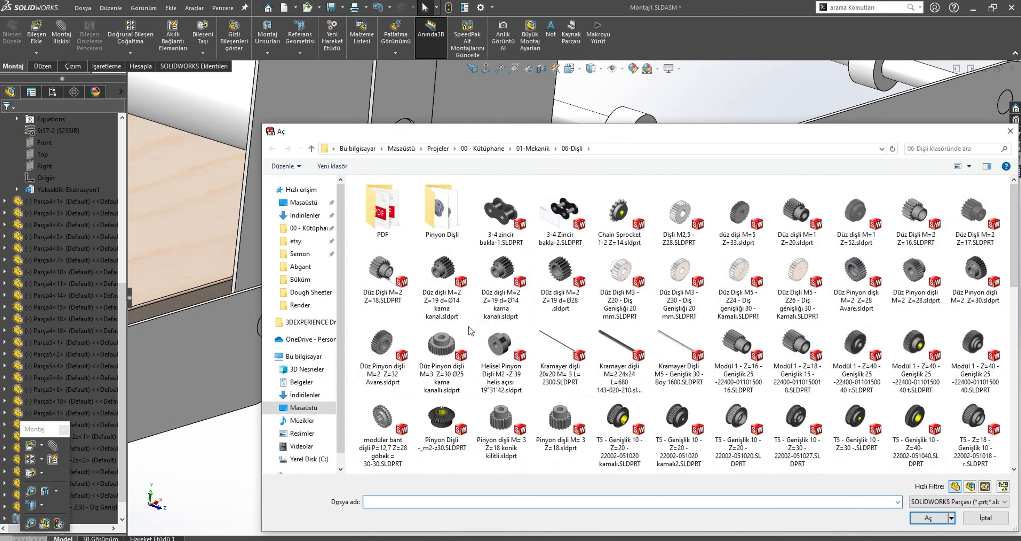
pyautogui.click(436, 380)
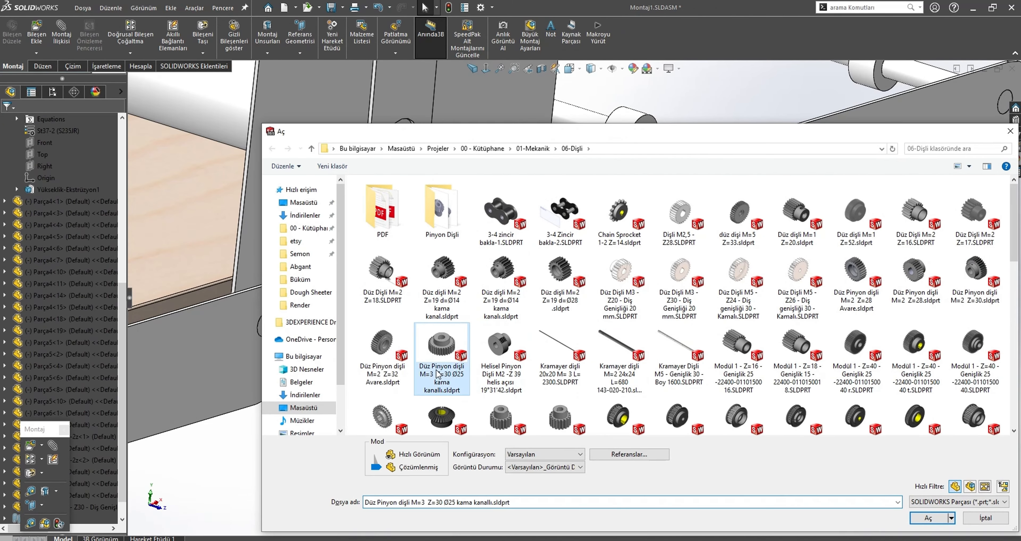
pyautogui.doubleClick(384, 363)
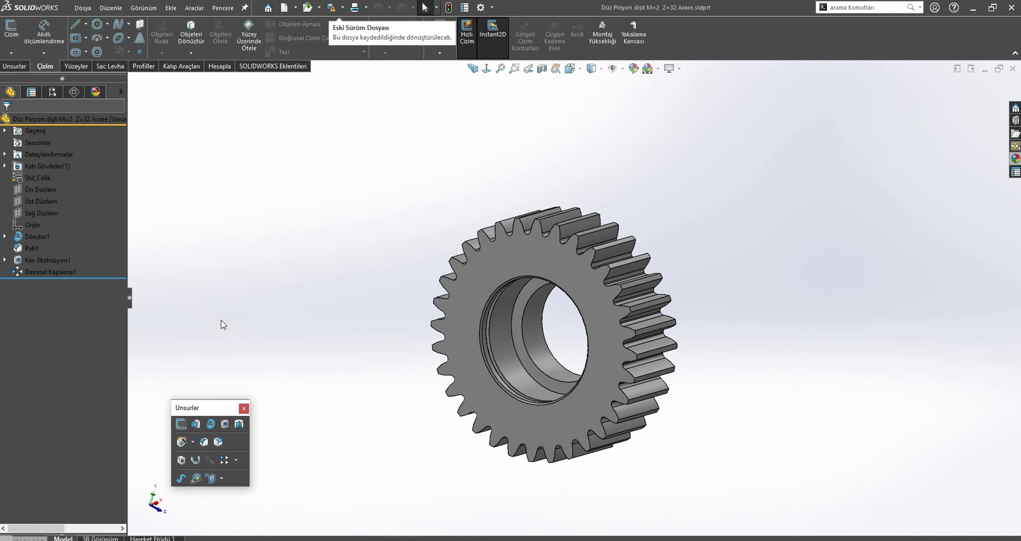
pyautogui.scroll(-3, 624, 256)
pyautogui.click(592, 249)
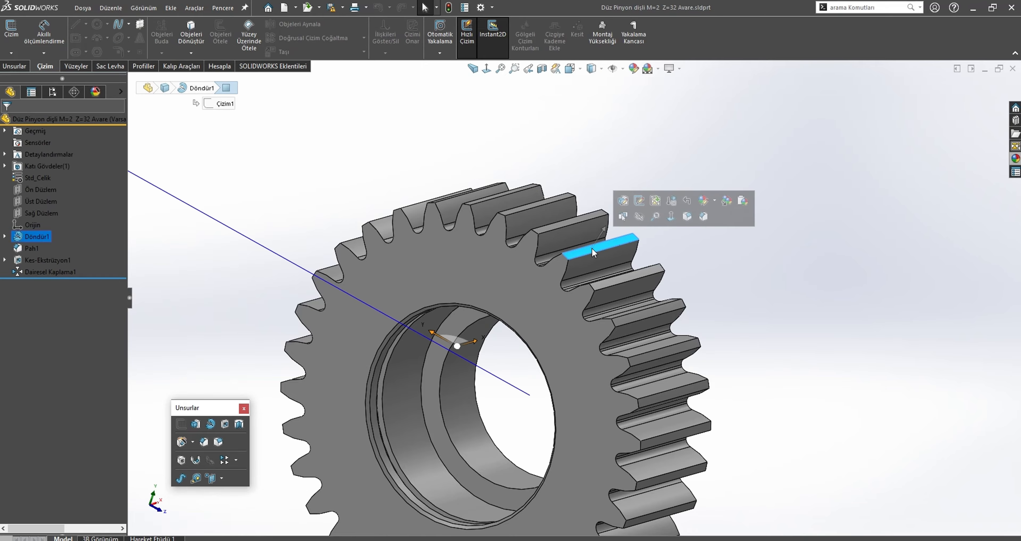
pyautogui.scroll(3, 592, 247)
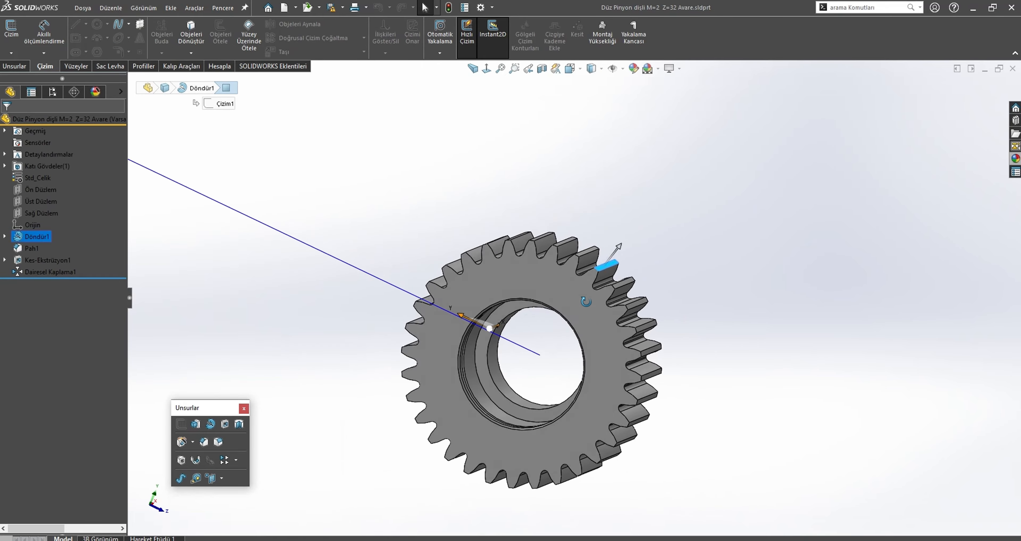
pyautogui.moveTo(592, 247); pyautogui.dragTo(614, 297, button='middle')
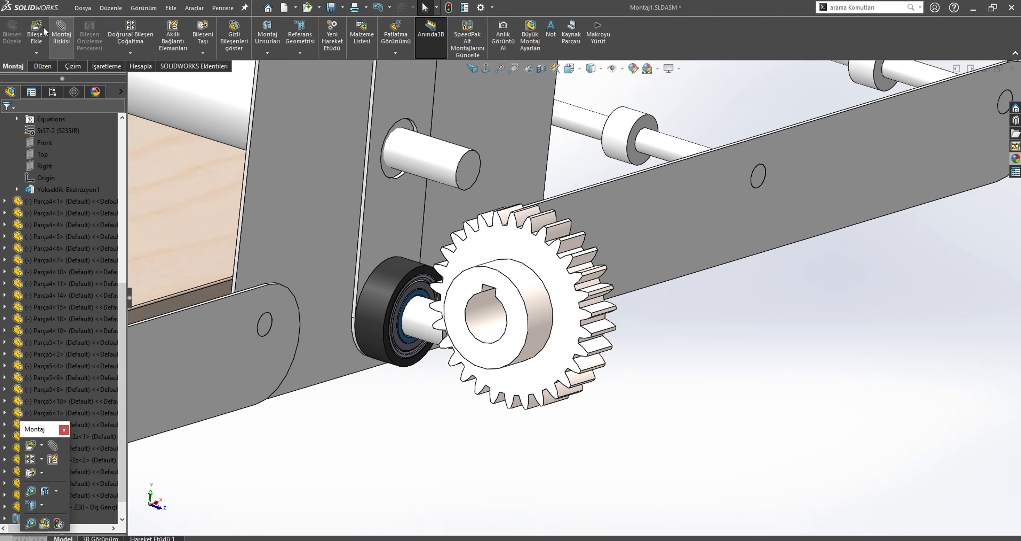
# Insert the M=2 Z=32 Avare gear into the assembly, below the bearing on the lower roller shaft
pyautogui.click(42, 32)
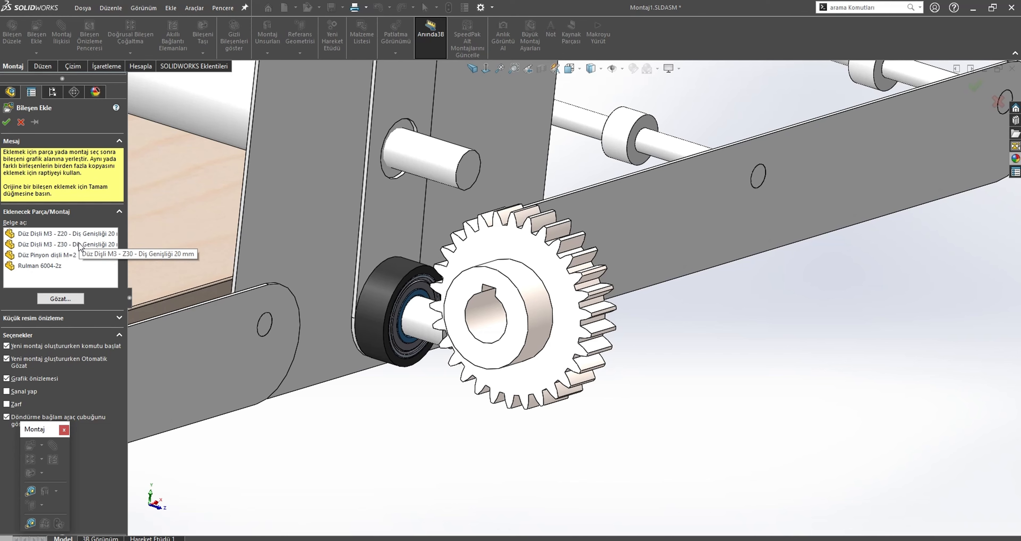
pyautogui.click(80, 256)
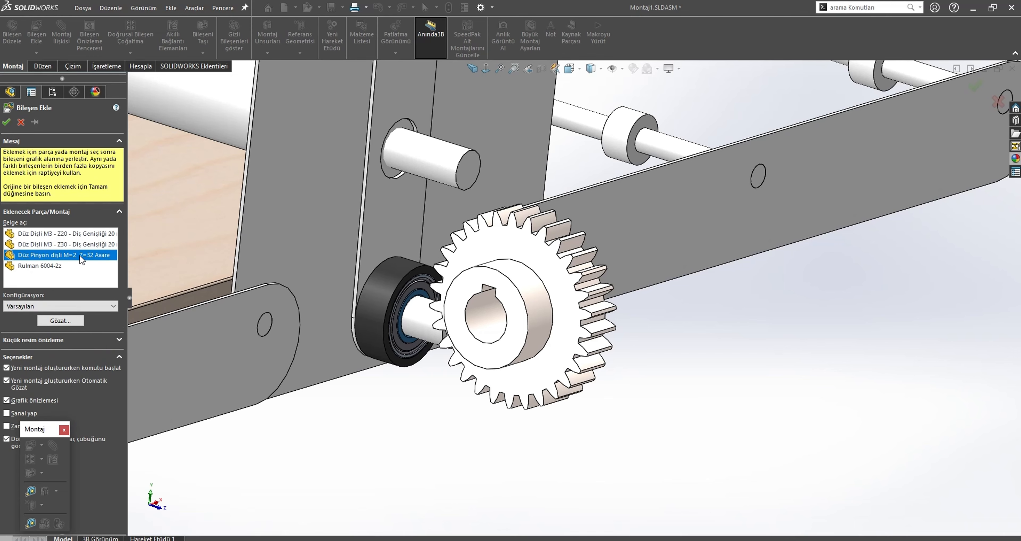
pyautogui.click(374, 402)
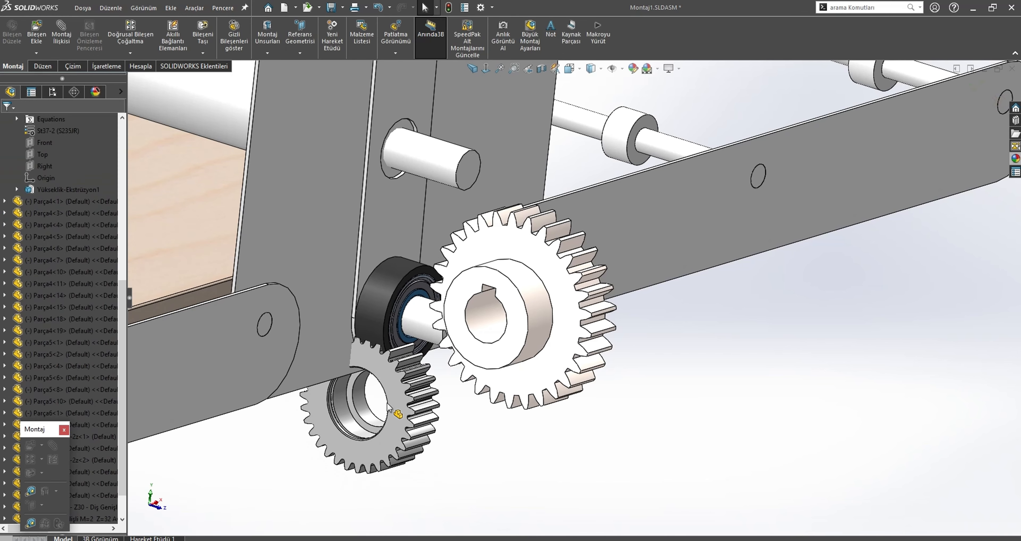
# Turn the M=2 Z=32 gear around and mate its hub concentric with the lower roller's shaft
pyautogui.scroll(-3, 389, 399)
pyautogui.moveTo(453, 389); pyautogui.dragTo(311, 337, button='right')
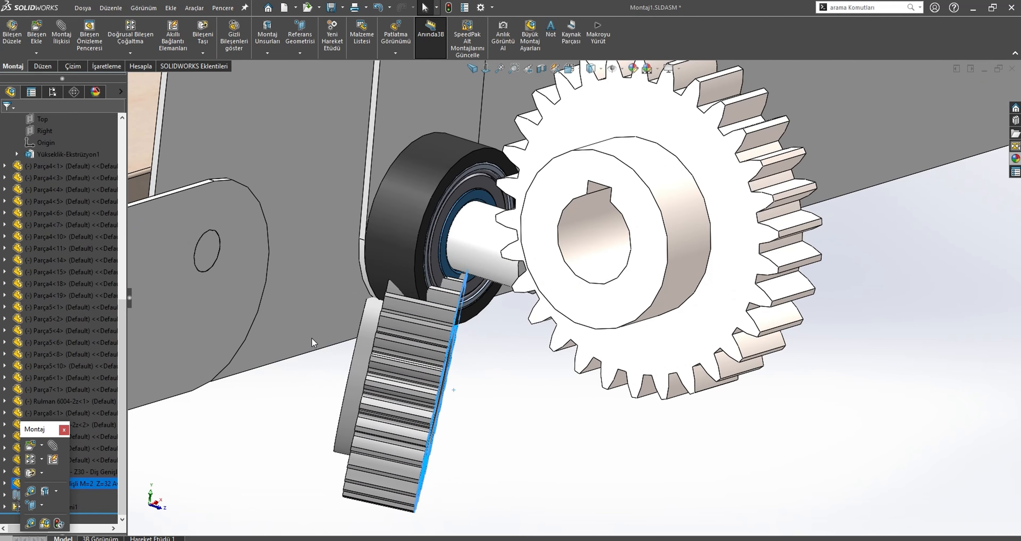
pyautogui.click(361, 352)
pyautogui.keyDown('ctrl'); pyautogui.click(474, 258); pyautogui.keyUp('ctrl')
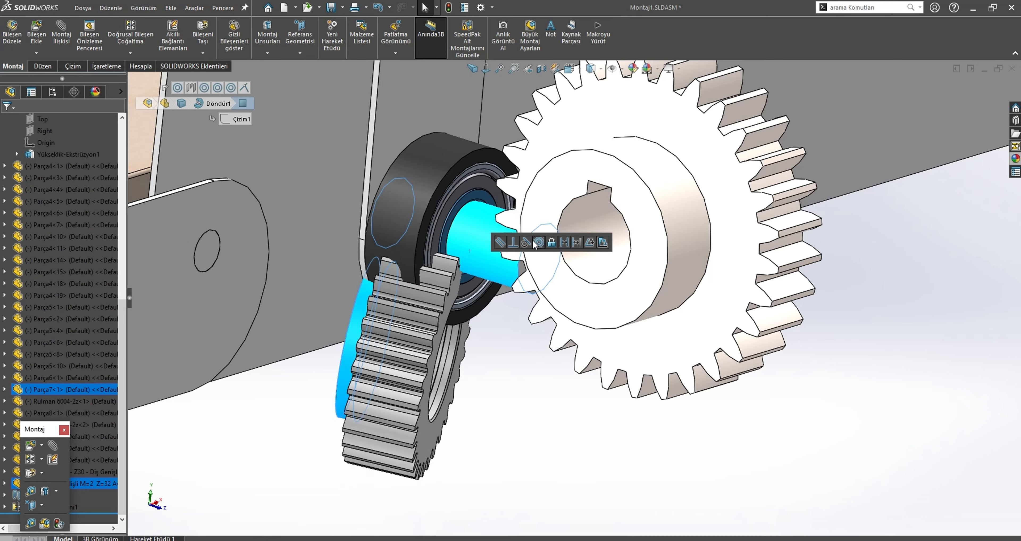
pyautogui.click(538, 242)
# Move the M3 Z30 gear sideways, well clear of the roller shafts
pyautogui.scroll(3, 492, 305)
pyautogui.moveTo(525, 298); pyautogui.dragTo(505, 271, button='middle')
pyautogui.moveTo(517, 258); pyautogui.dragTo(863, 268)
# Pull the M=2 Z=32 gear outward along the lower shaft and place a copy of it beside the original
pyautogui.scroll(-3, 522, 220)
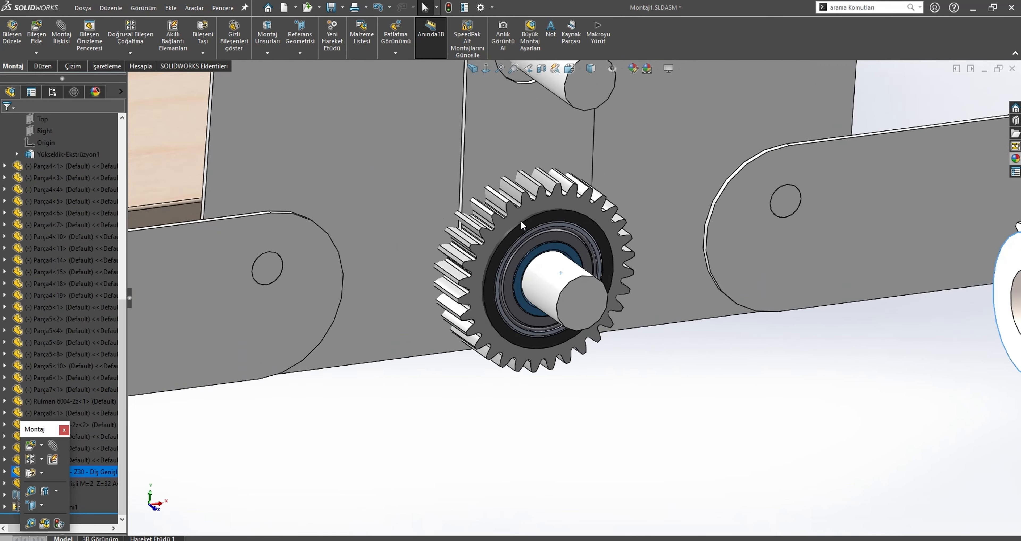
pyautogui.moveTo(567, 241); pyautogui.dragTo(538, 273, button='middle')
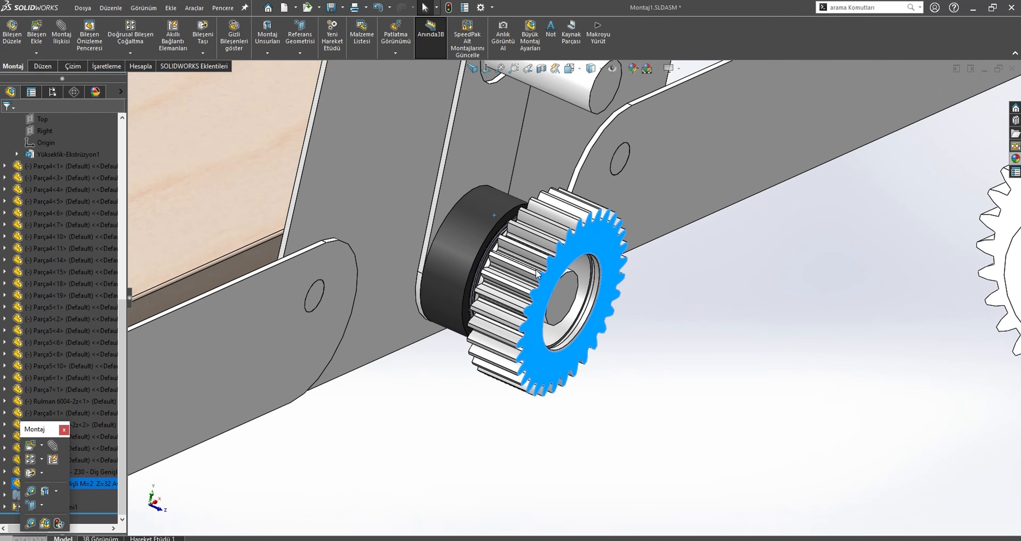
pyautogui.keyDown('ctrl'); pyautogui.moveTo(582, 256); pyautogui.dragTo(806, 245); pyautogui.keyUp('ctrl')
pyautogui.moveTo(635, 262); pyautogui.dragTo(702, 256, button='middle')
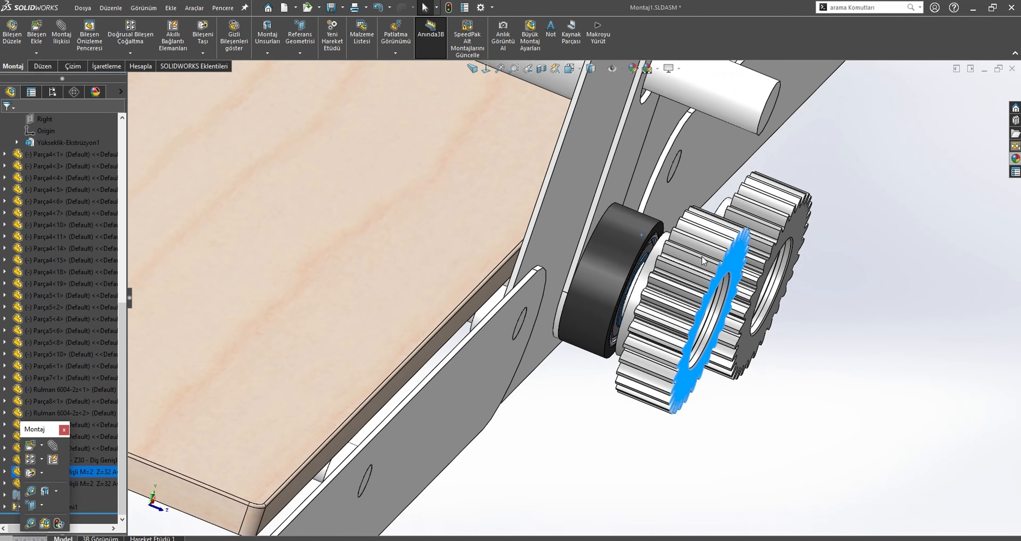
# Mate the copied M=2 Z=32 gear's hub concentric with the upper roller's shaft
pyautogui.click(724, 210)
pyautogui.keyDown('ctrl'); pyautogui.click(735, 90); pyautogui.keyUp('ctrl')
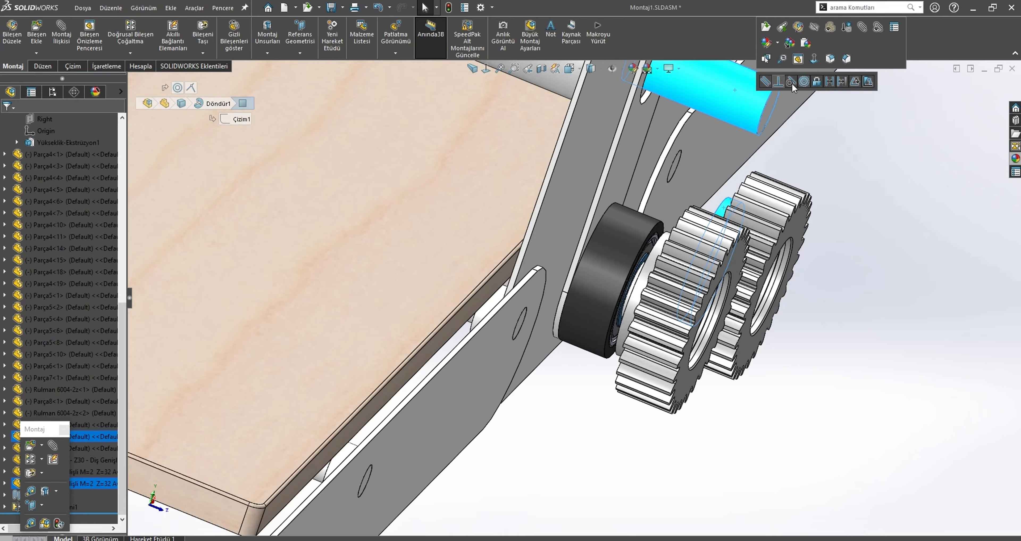
pyautogui.click(804, 82)
pyautogui.scroll(3, 706, 270)
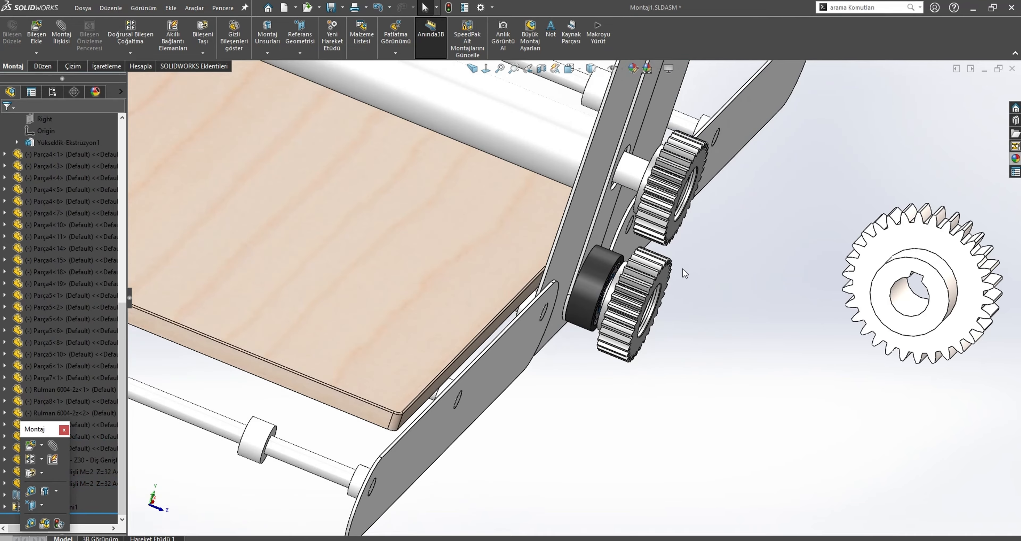
# Measure the minimum distance between the upper roller's surface and the top face of the wooden table
pyautogui.moveTo(646, 243); pyautogui.dragTo(553, 144, button='middle')
pyautogui.click(572, 116)
pyautogui.moveTo(593, 111); pyautogui.dragTo(441, 250, button='middle')
pyautogui.click(442, 250)
pyautogui.keyDown('ctrl'); pyautogui.click(342, 200); pyautogui.keyUp('ctrl')
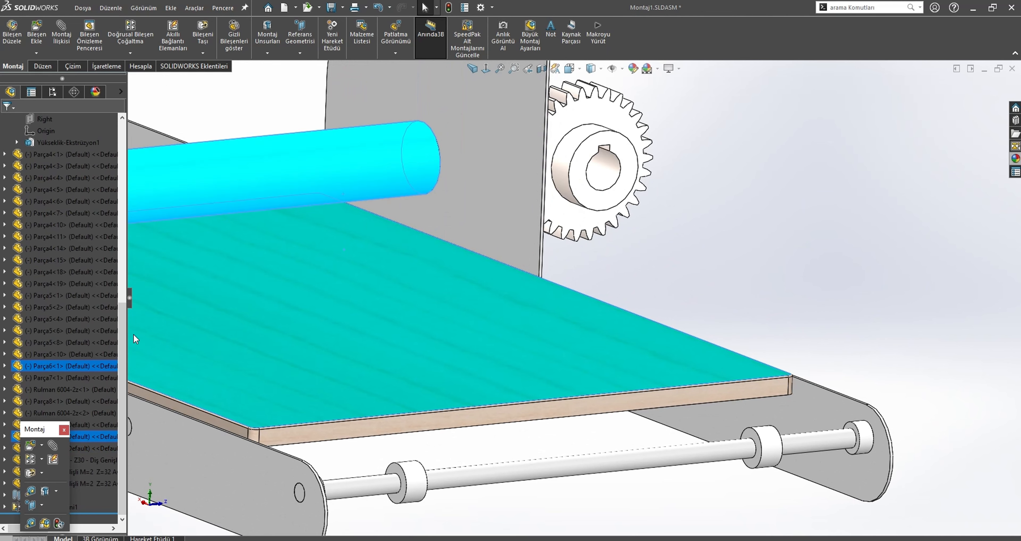
pyautogui.click(27, 492)
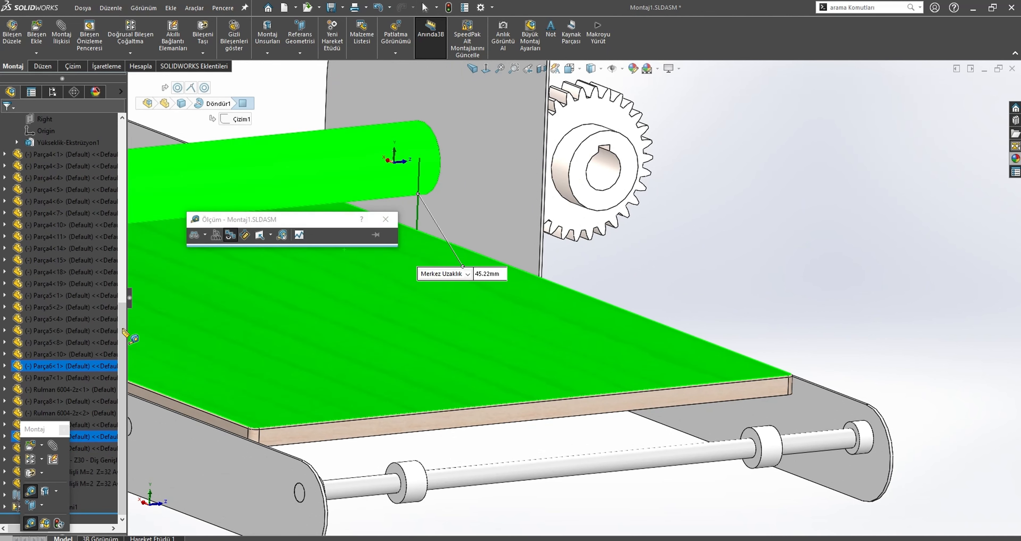
pyautogui.click(203, 235)
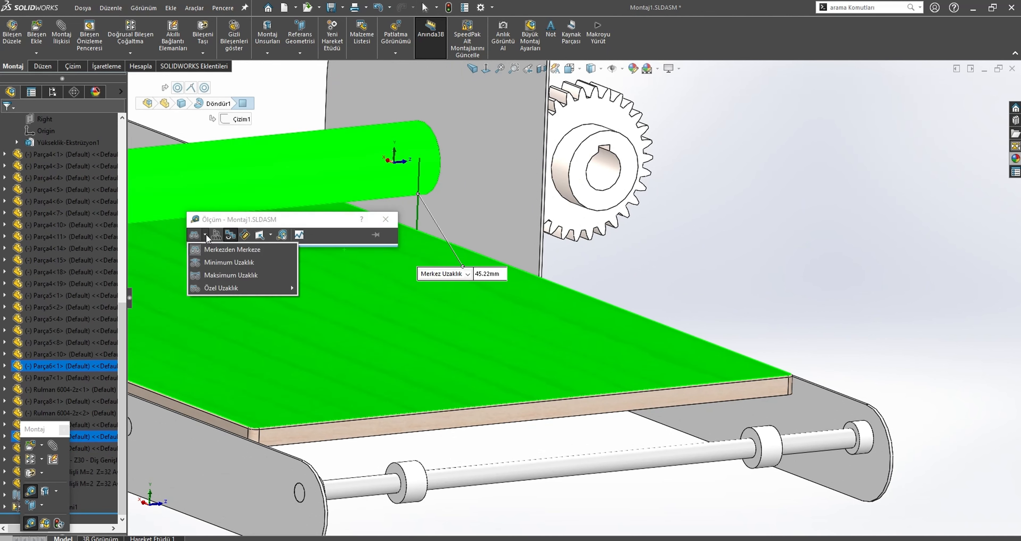
pyautogui.click(203, 262)
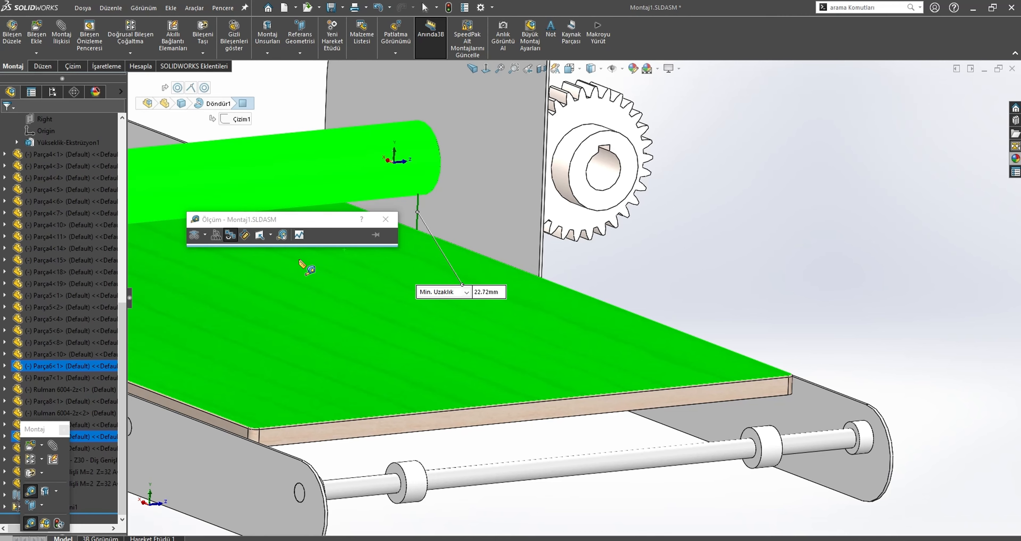
pyautogui.press('Escape')
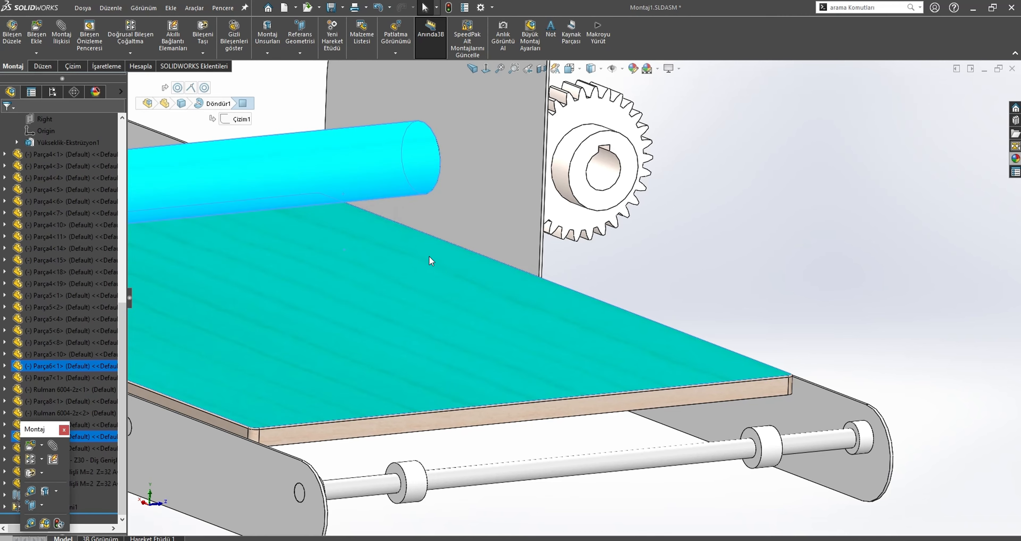
pyautogui.press('Escape')
# Delete both M=2 Z=32 gears from the upper and lower roller shafts
pyautogui.scroll(3, 571, 261)
pyautogui.moveTo(592, 250); pyautogui.dragTo(502, 290, button='middle')
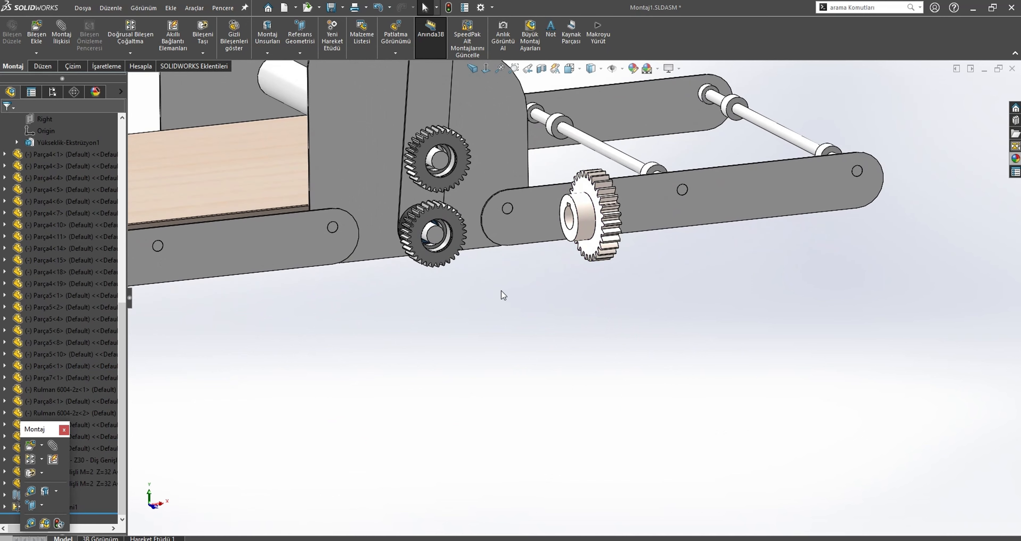
pyautogui.scroll(-3, 456, 206)
pyautogui.click(450, 188)
pyautogui.press('Delete')
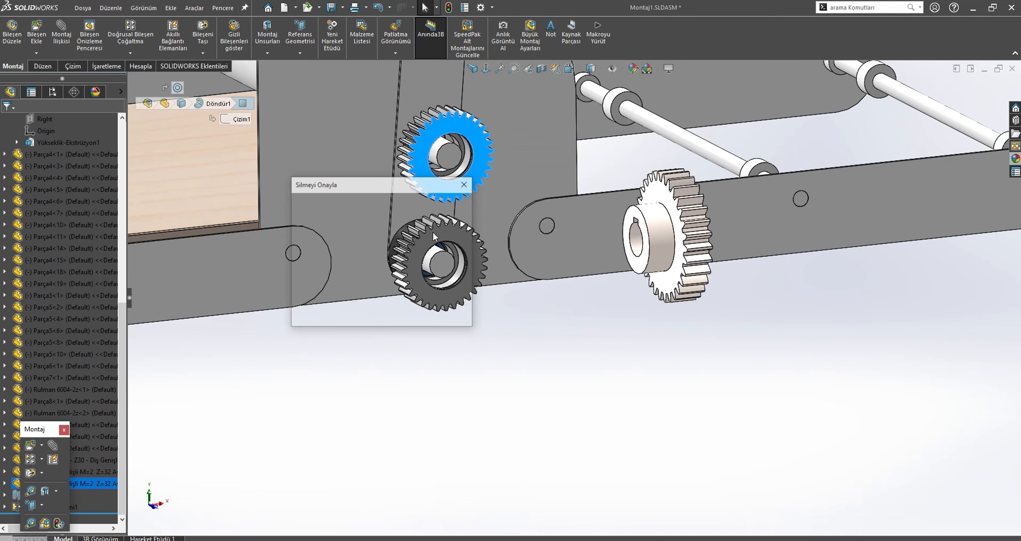
pyautogui.press('Return')
pyautogui.click(434, 234)
pyautogui.press('Delete')
pyautogui.press('Return')
# Make the M3 Z30 gear independent, saving it in the gear library folder as "Düz Dişli M3 - Z30 - Ø20 mil"
pyautogui.rightClick(663, 228)
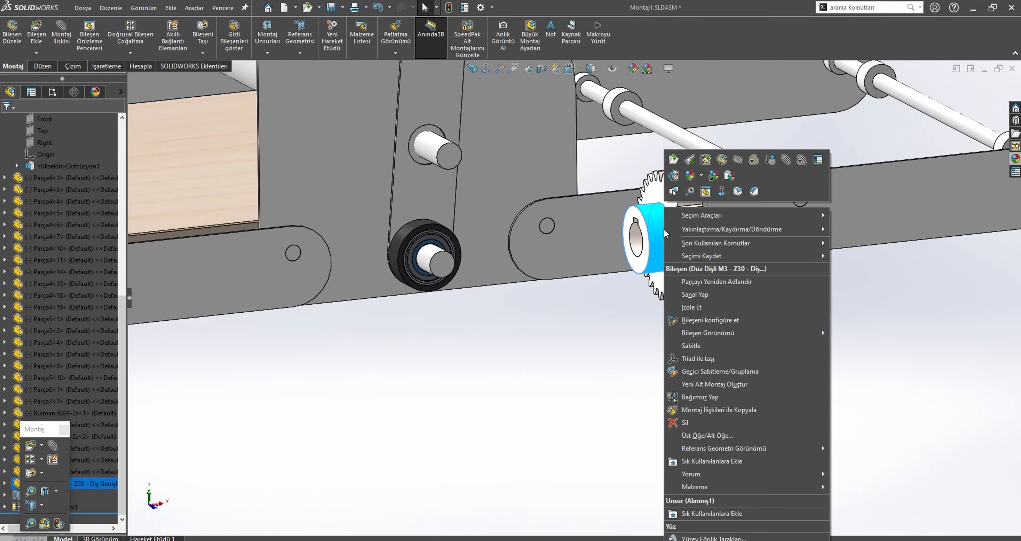
pyautogui.click(691, 396)
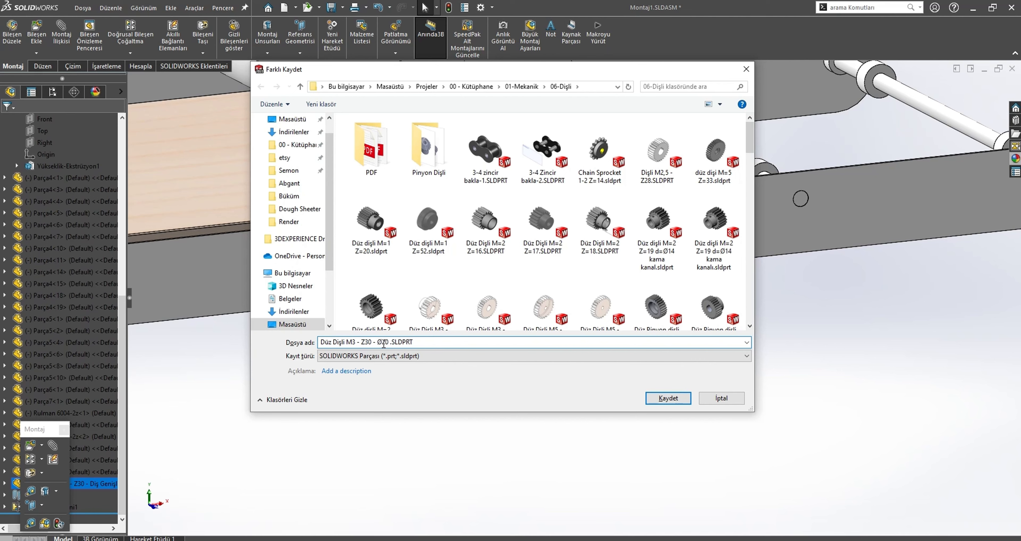
pyautogui.press('Return')
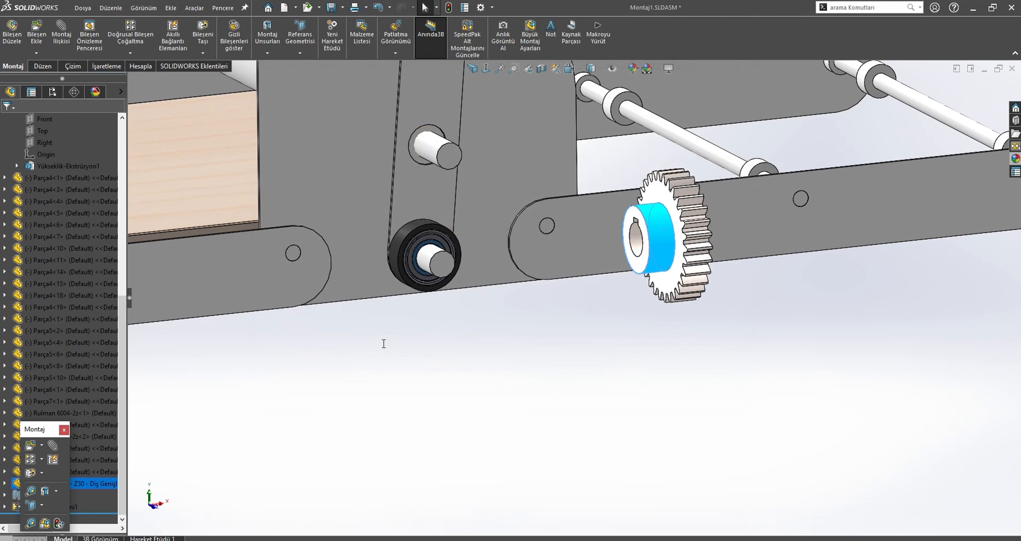
# Open the new Ø20 mil gear part from the assembly and view its hub face straight on
pyautogui.click(417, 346)
pyautogui.scroll(-3, 644, 254)
pyautogui.click(624, 238)
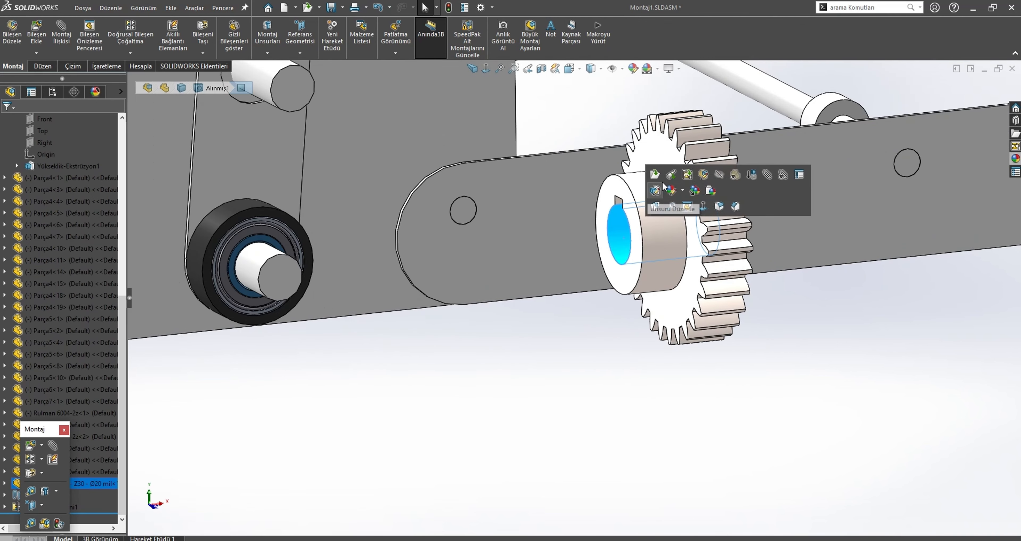
pyautogui.click(662, 181)
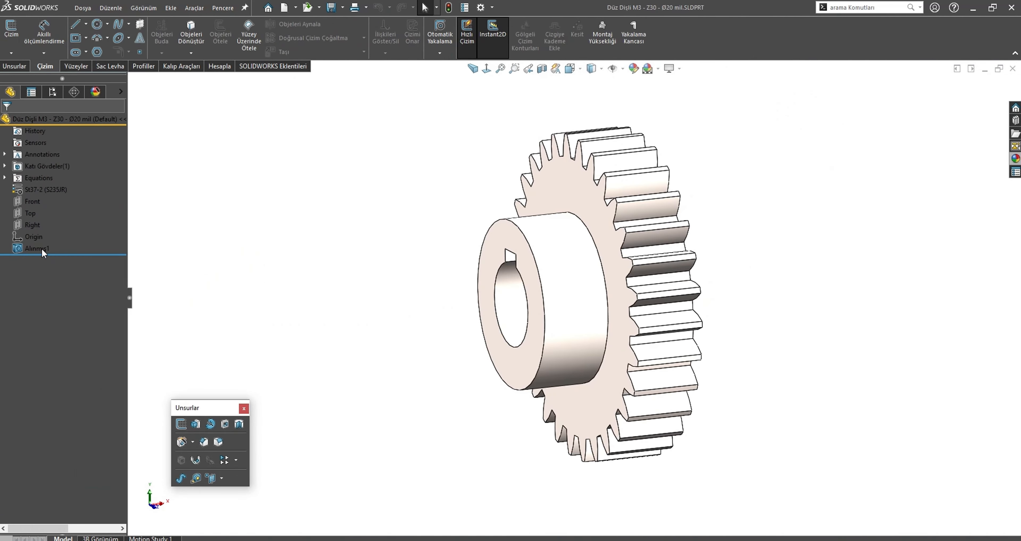
pyautogui.click(516, 305)
pyautogui.hotkey('ctrl', '8')
pyautogui.click(344, 249)
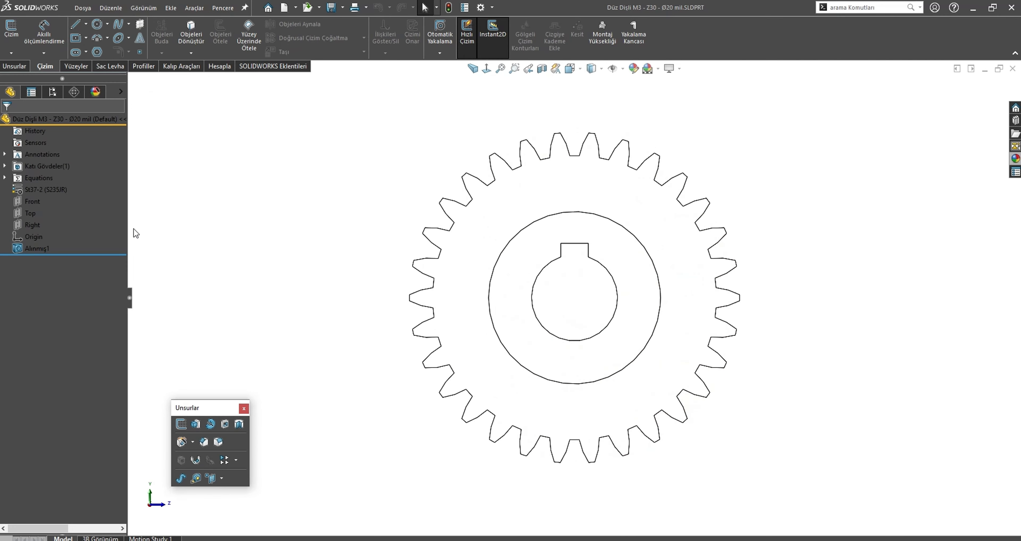